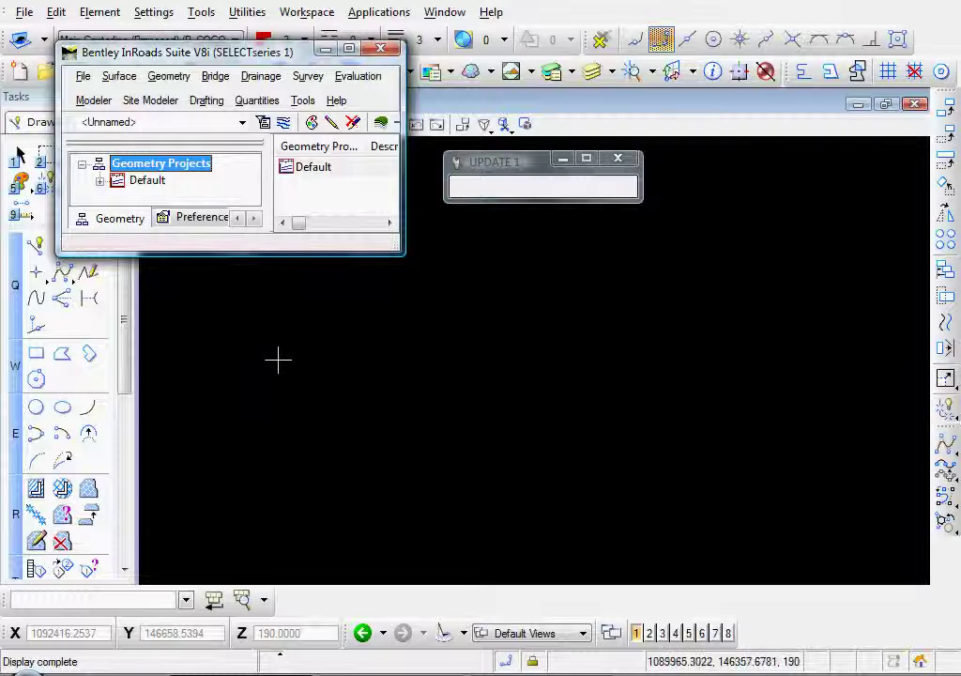
Switch the InRoads Explorer to the Survey tab and select the Book 1 survey book.
left_click(255, 218)
left_click(254, 218)
left_click(255, 218)
left_click(101, 217)
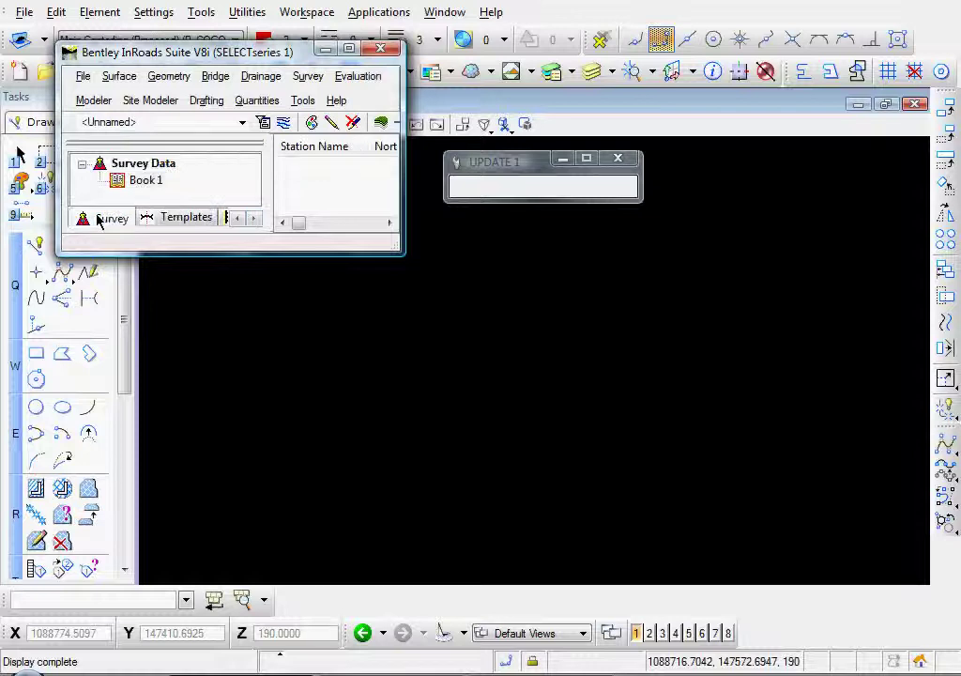
left_click(144, 180)
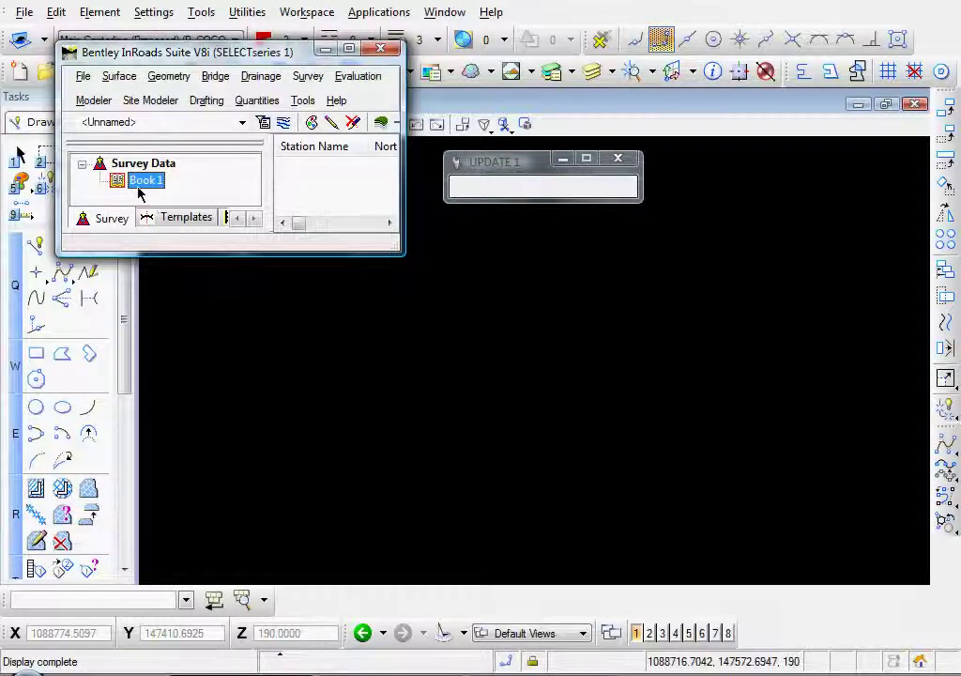
Create a new survey book named RampC with File > New and select it in the Survey Data tree.
left_click(84, 77)
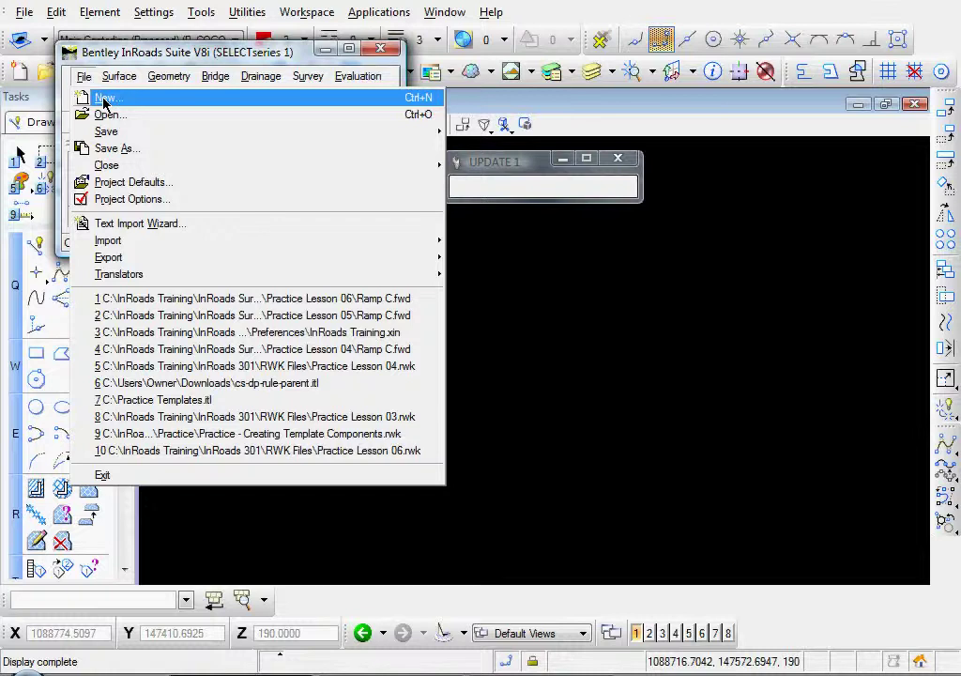
left_click(104, 98)
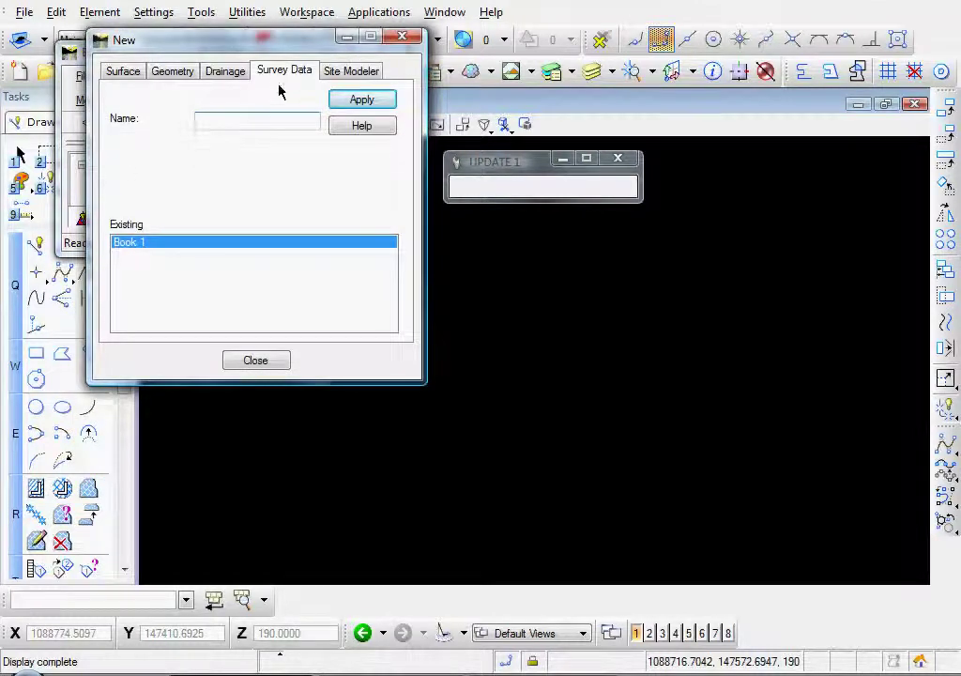
left_click(223, 73)
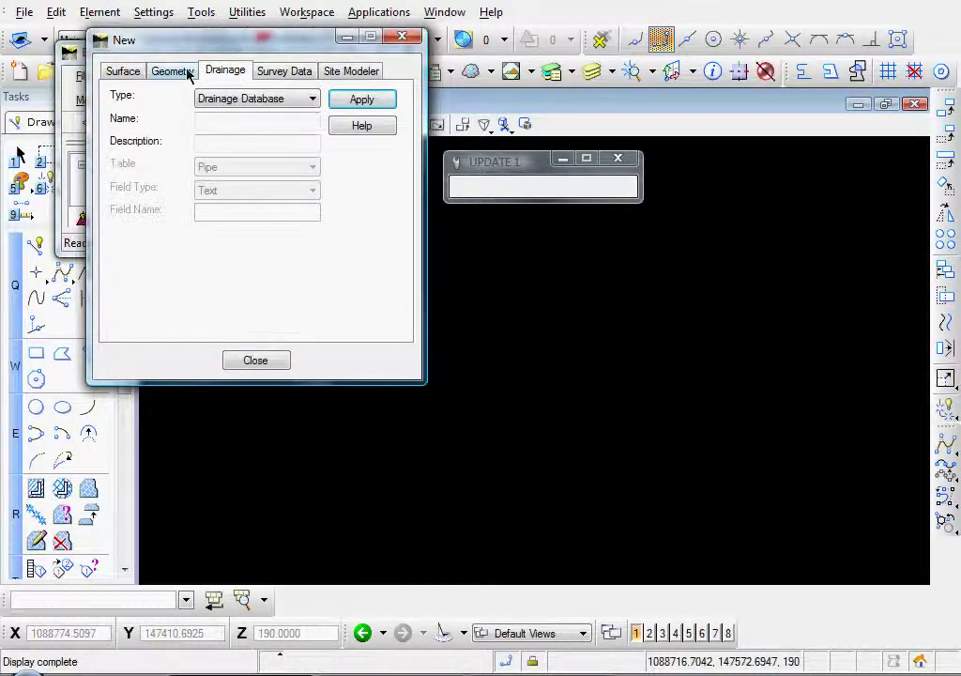
left_click(132, 73)
left_click(279, 73)
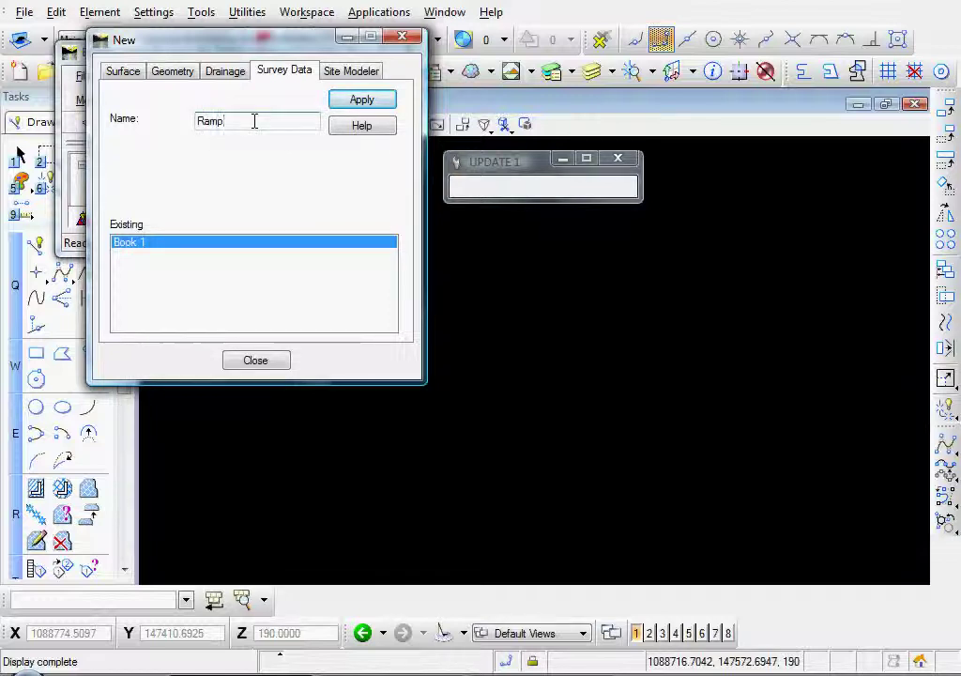
left_click(362, 99)
left_click(256, 361)
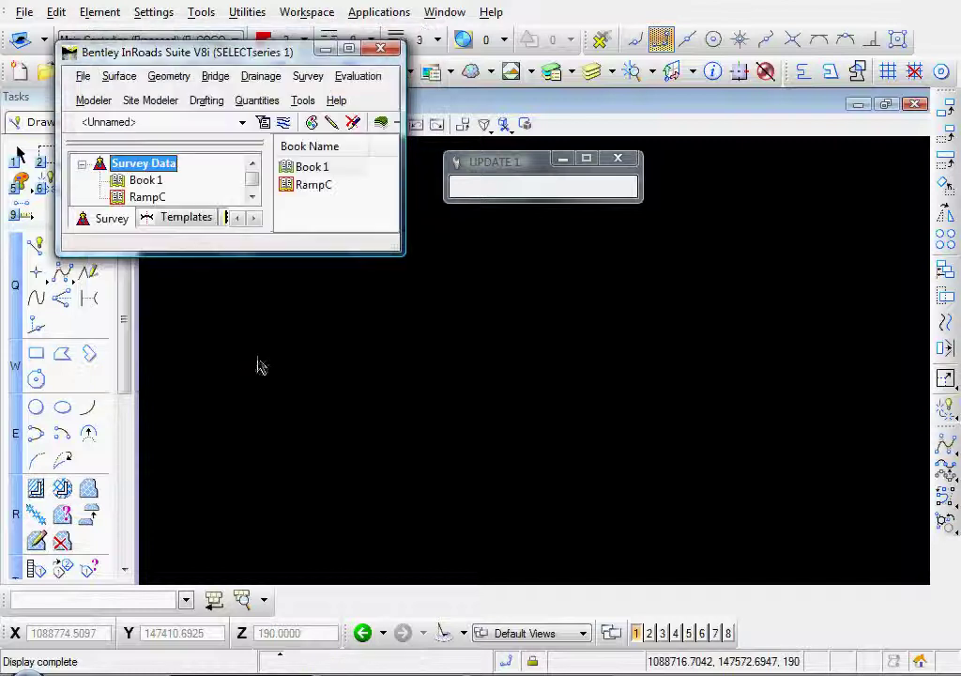
left_click(251, 196)
left_click(145, 180)
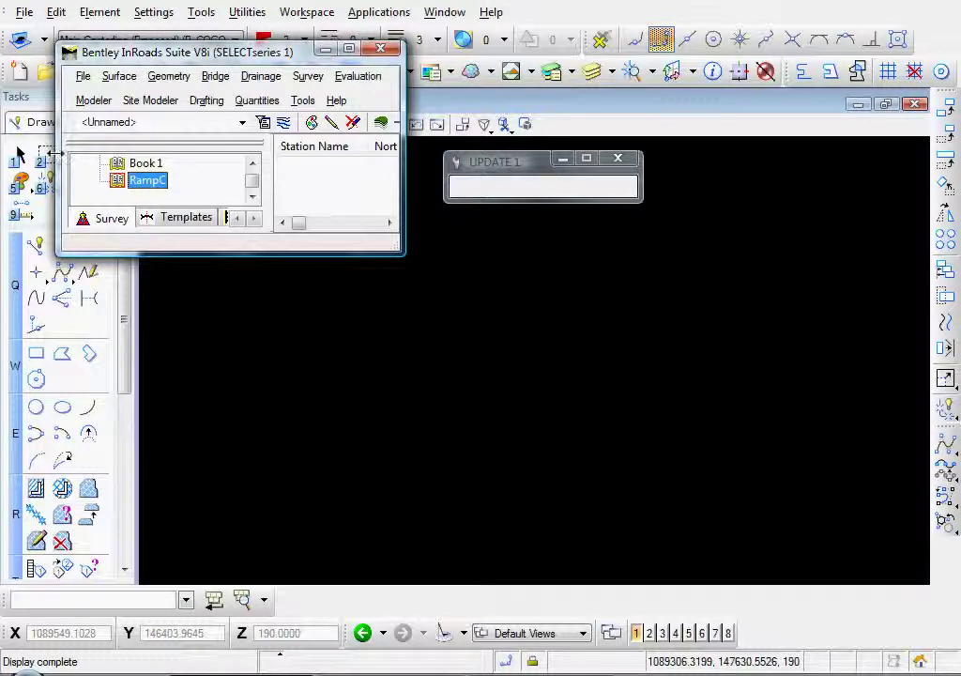
left_click(83, 77)
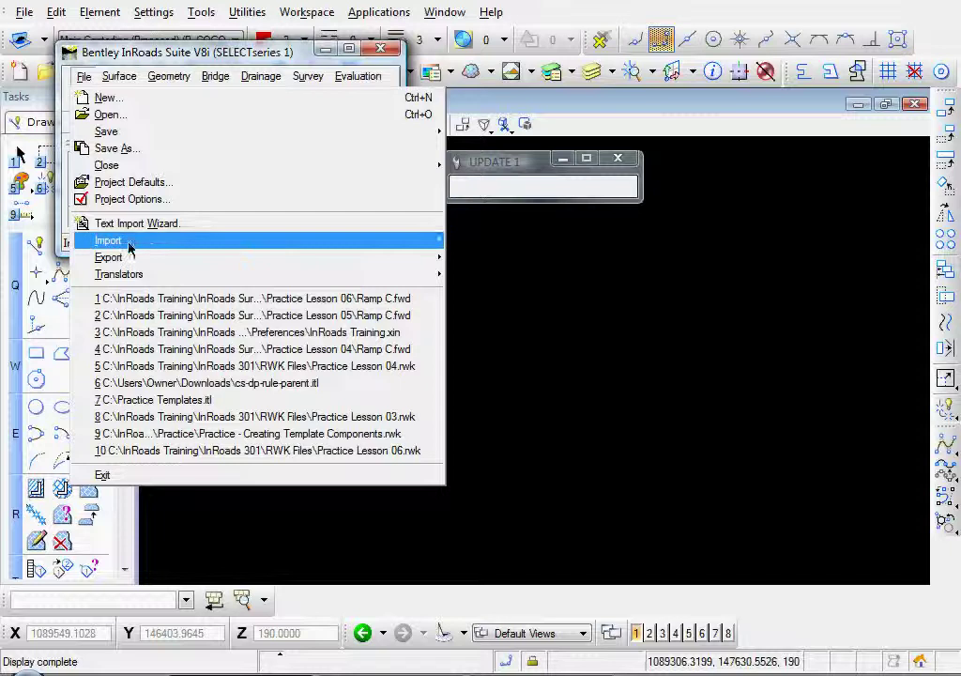
Start a survey data import from the Data Collector Files folder, filtering to Trimble DC (*.dc) files.
mouse_move(141, 244)
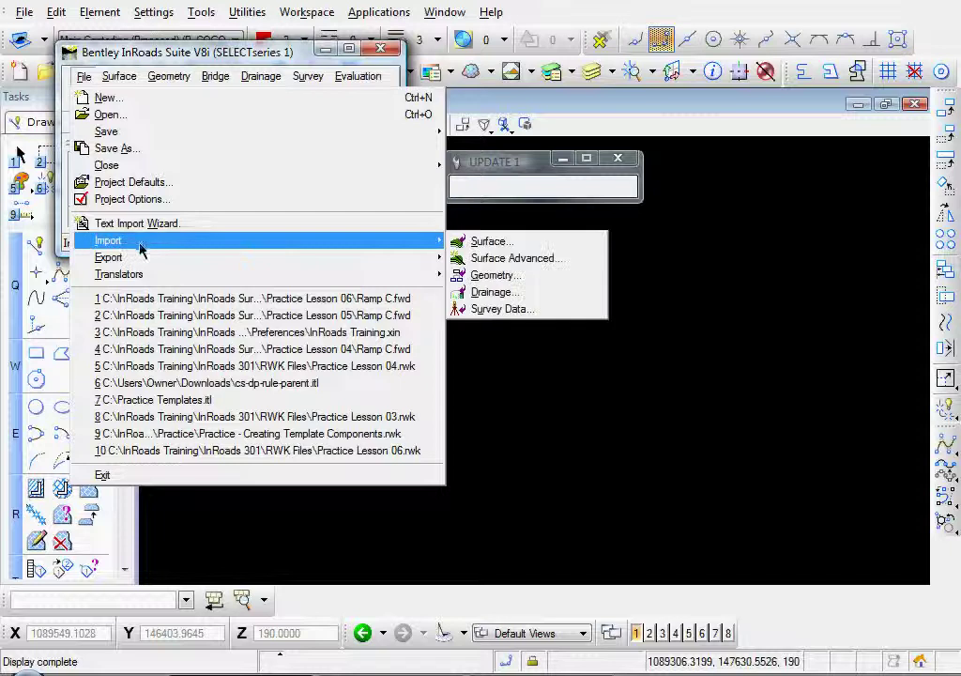
left_click(507, 311)
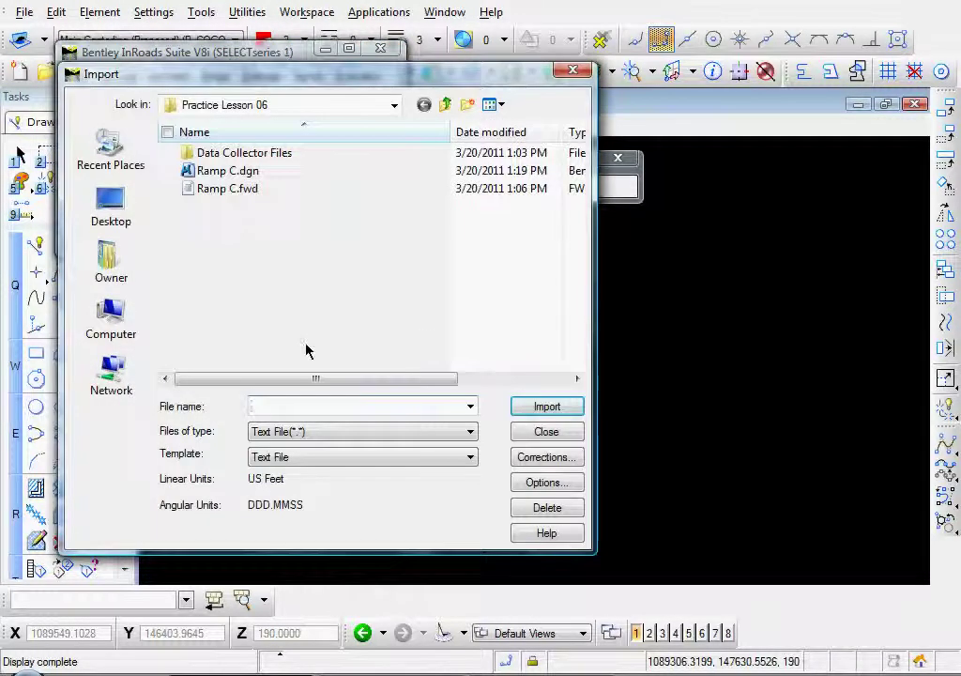
double_click(189, 155)
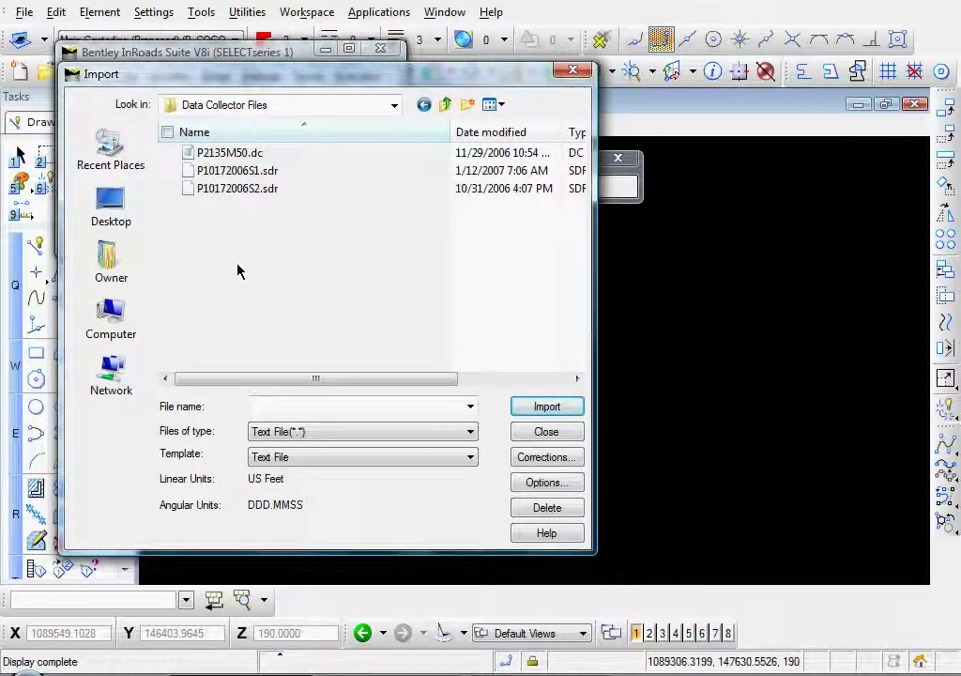
left_click(309, 433)
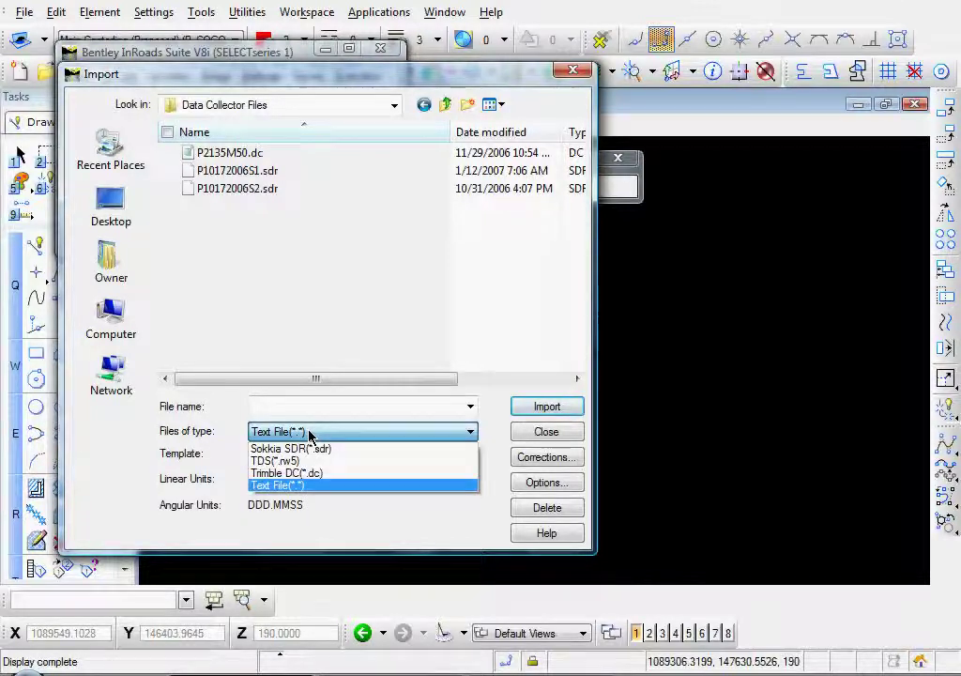
left_click(267, 449)
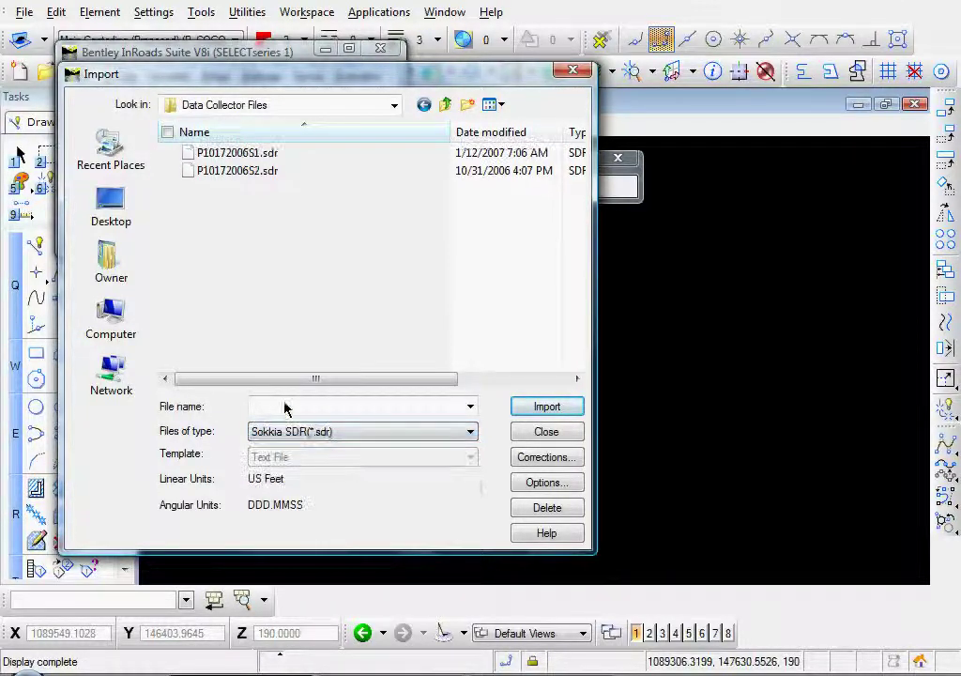
left_click(275, 433)
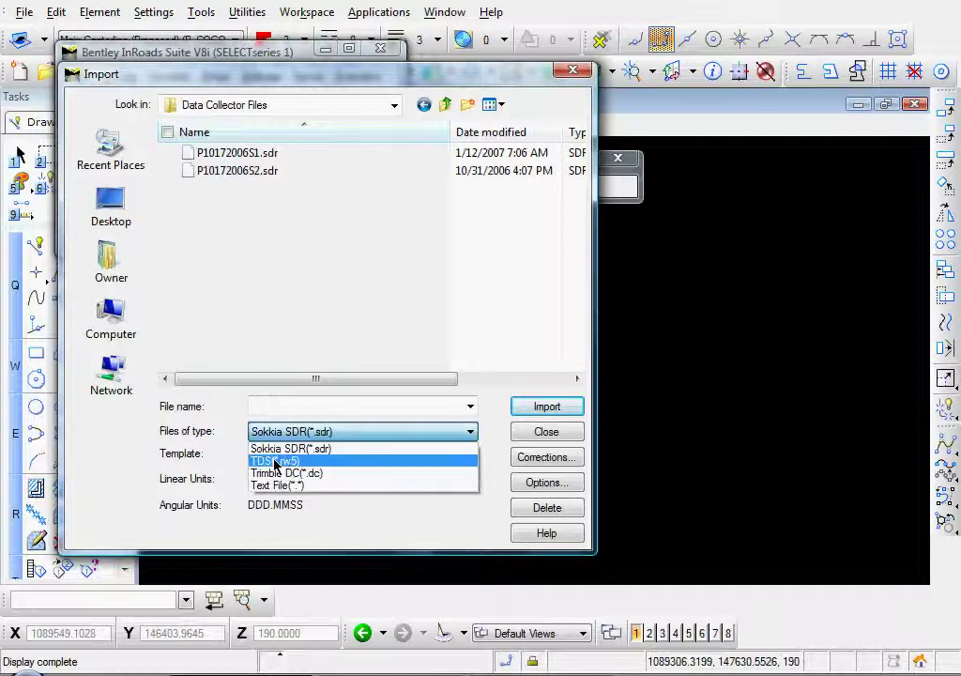
left_click(274, 459)
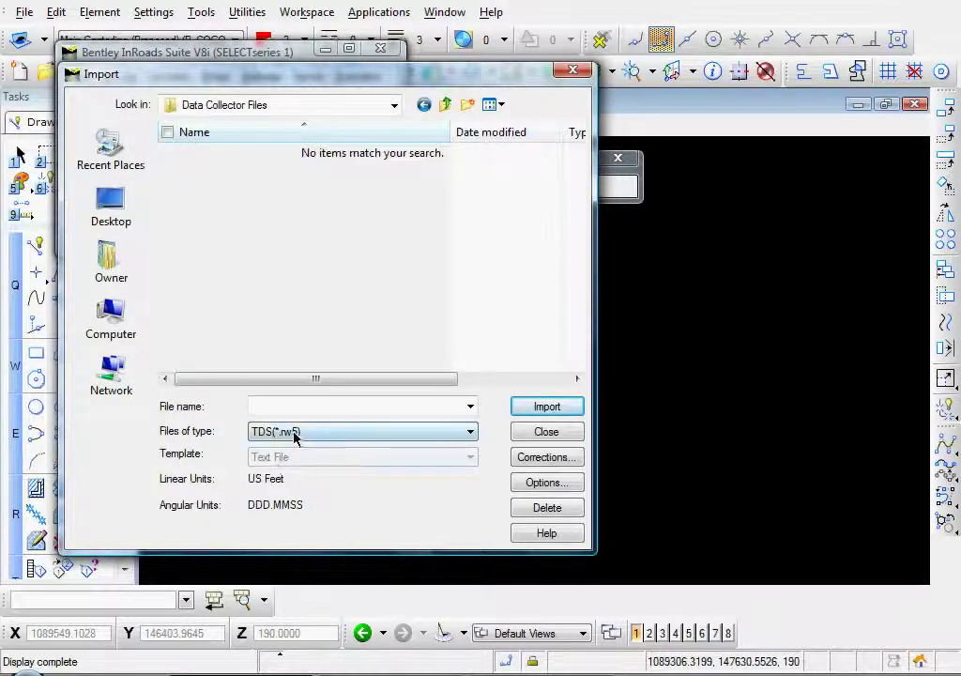
left_click(294, 433)
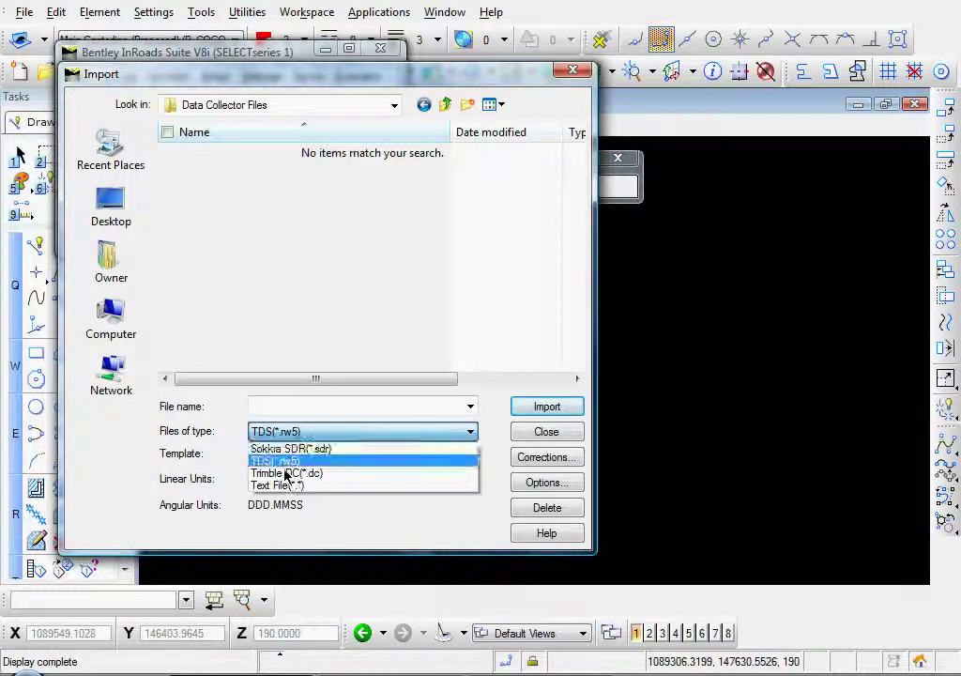
left_click(286, 473)
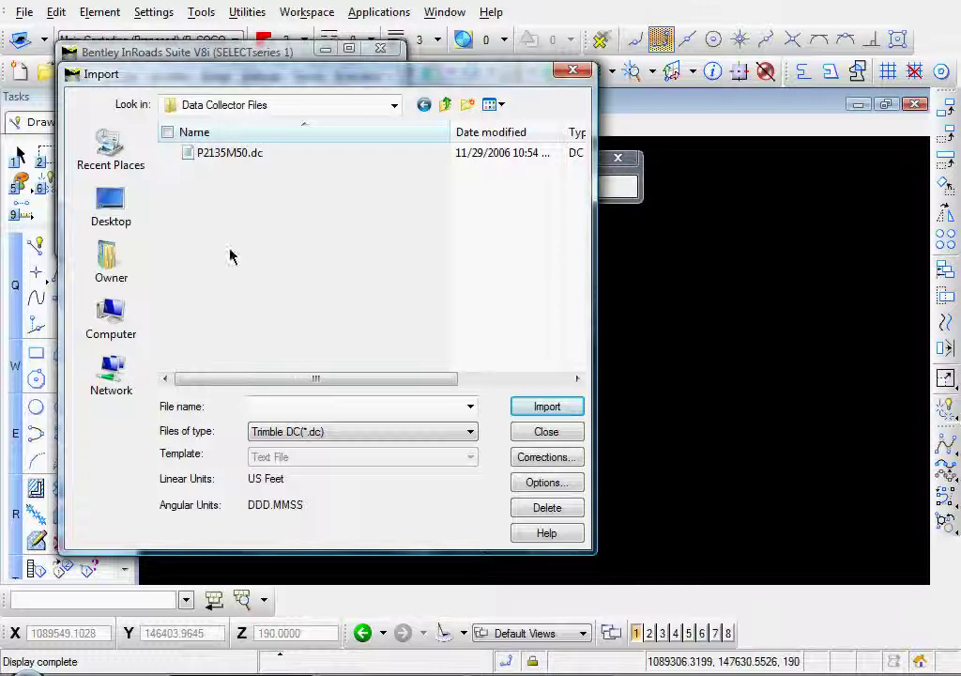
Import P2135M50.dc and close the import window.
left_click(225, 156)
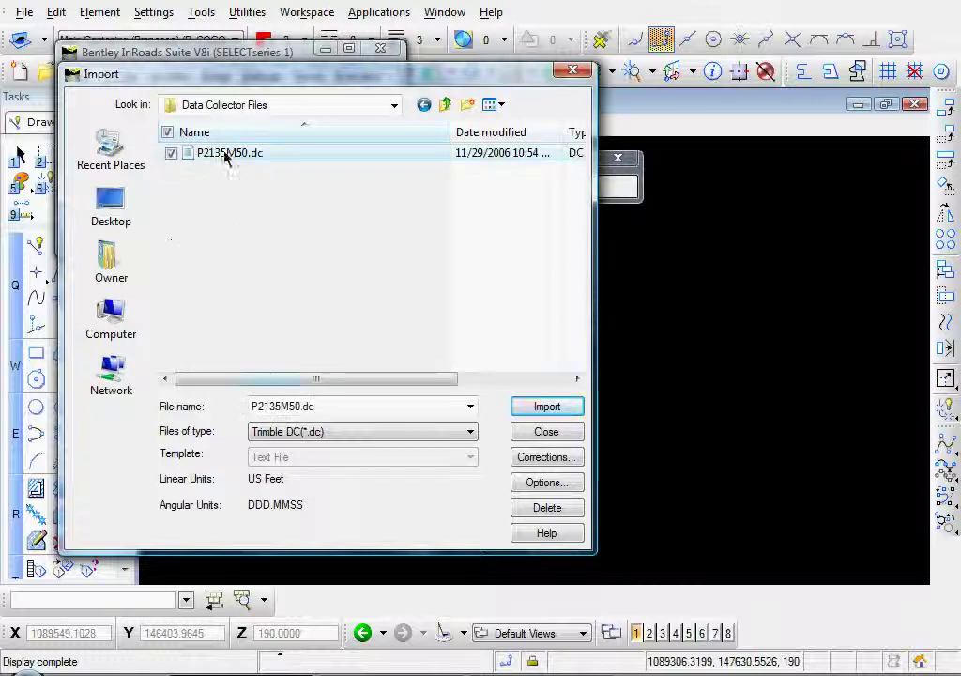
left_click(537, 408)
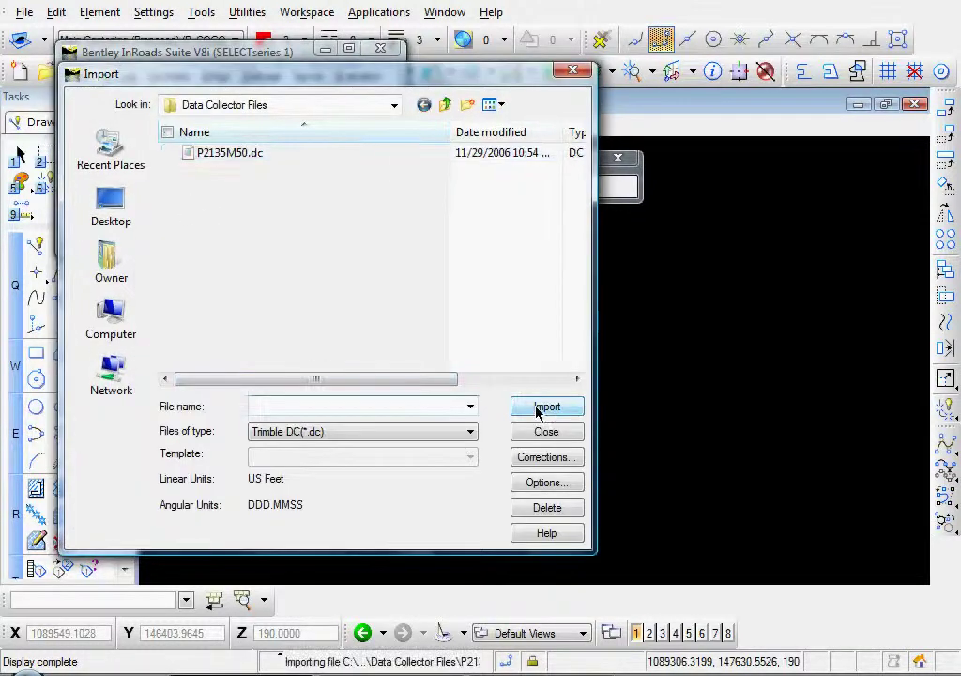
left_click(538, 432)
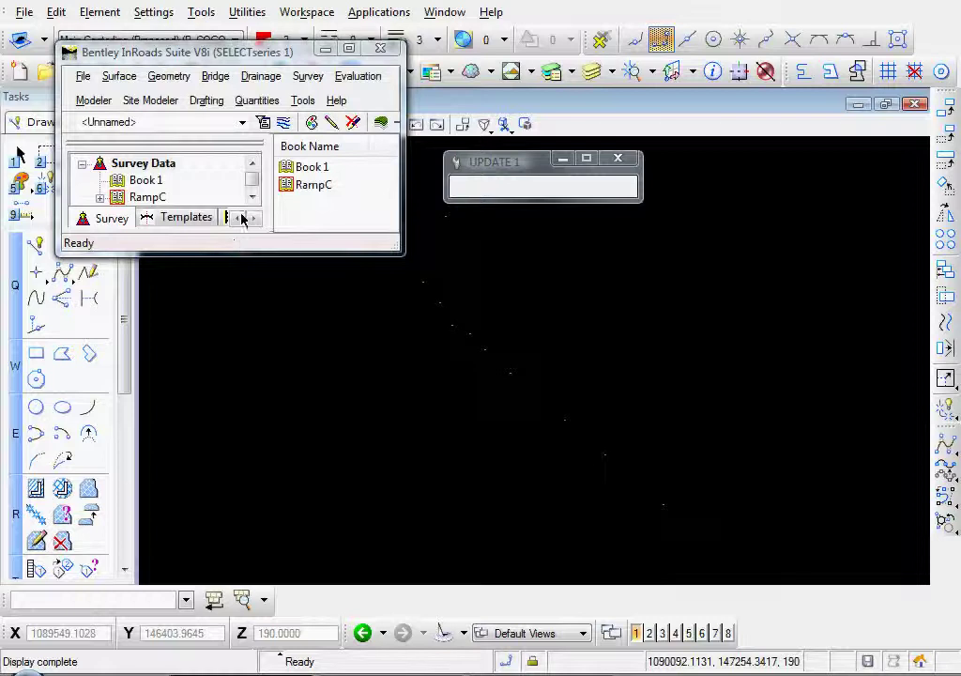
Browse RampC's station P2135M50 and its recorded points 401 and 803.
left_click(253, 196)
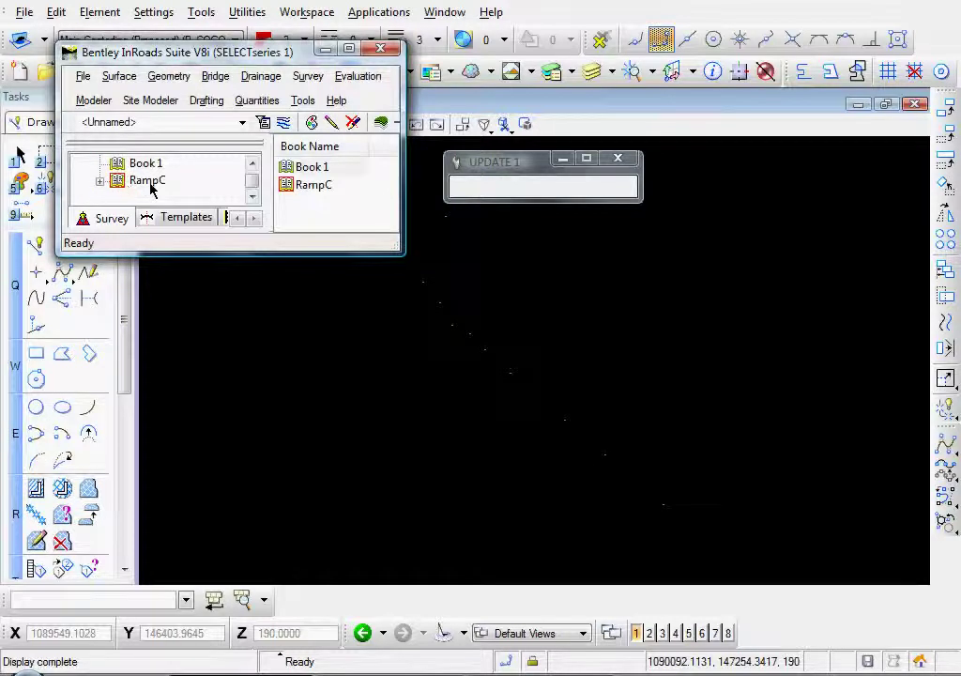
left_click(147, 180)
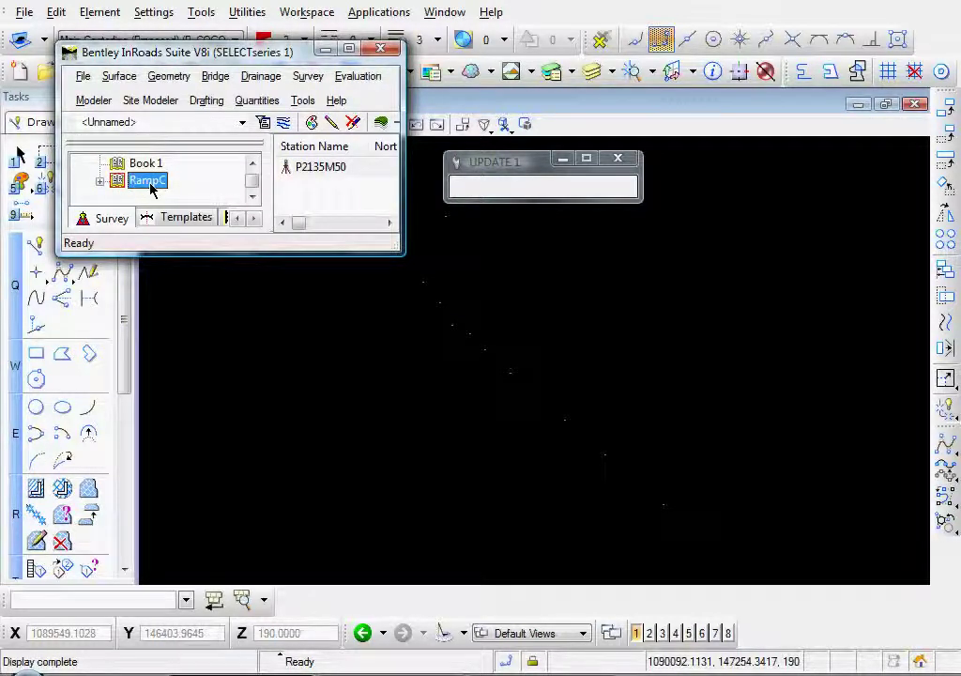
left_click(316, 168)
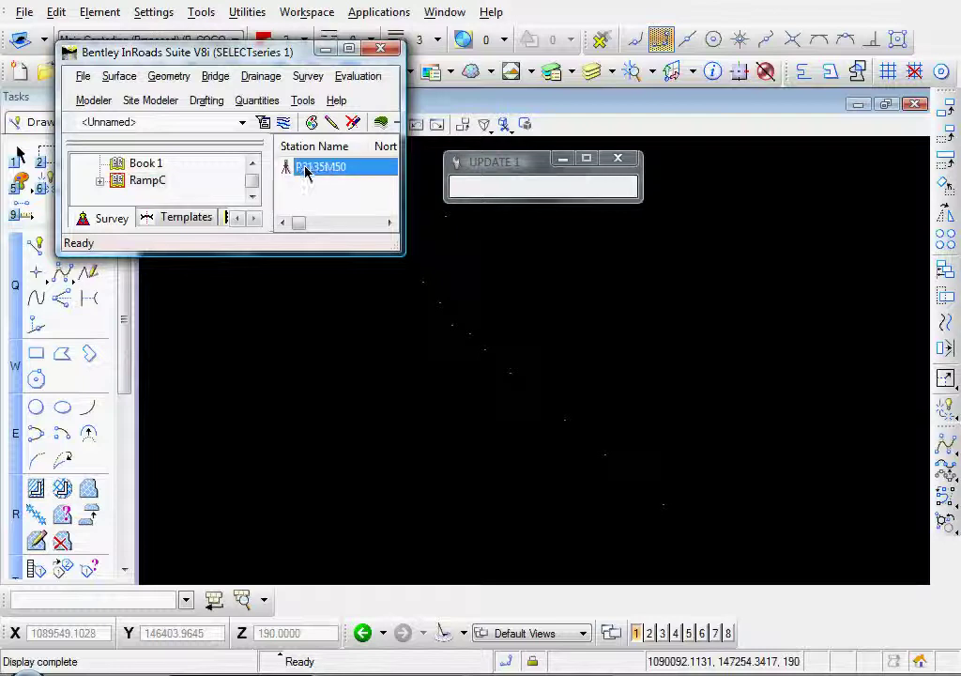
left_click(100, 181)
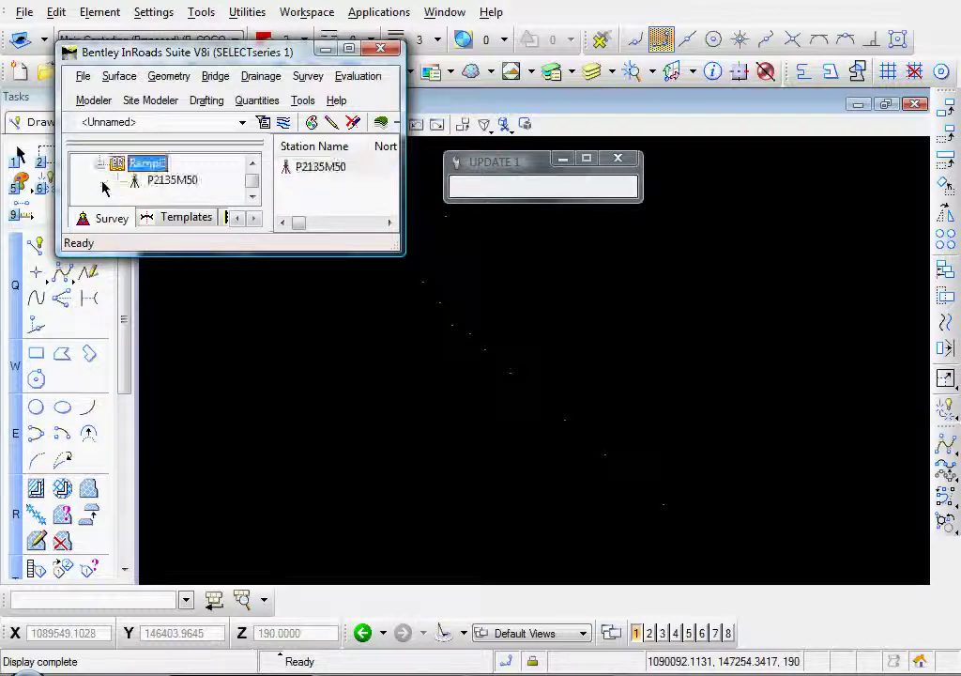
left_click(166, 181)
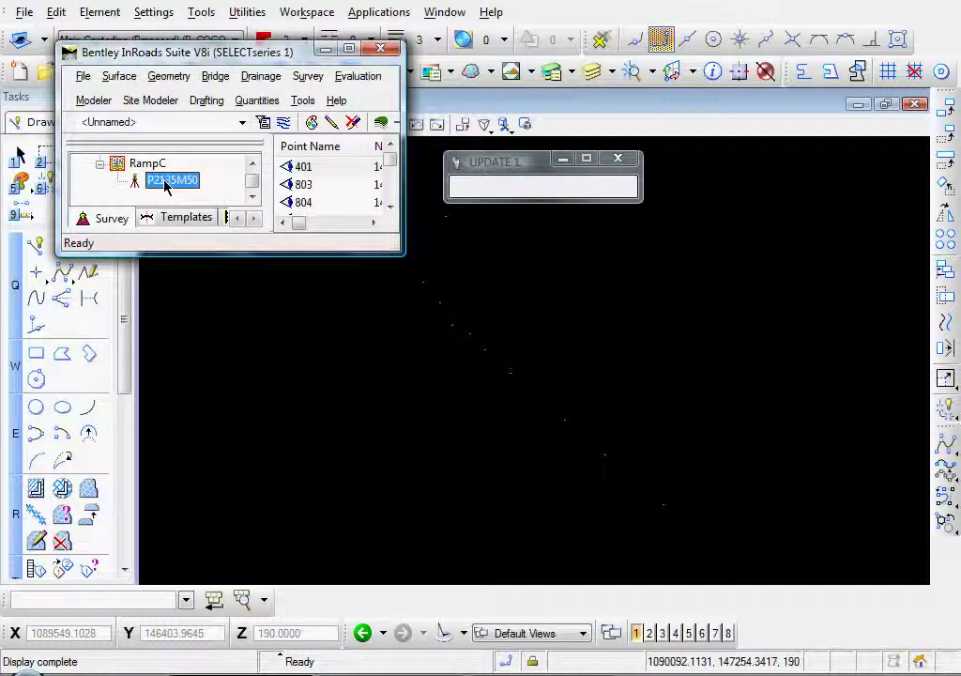
left_click(305, 169)
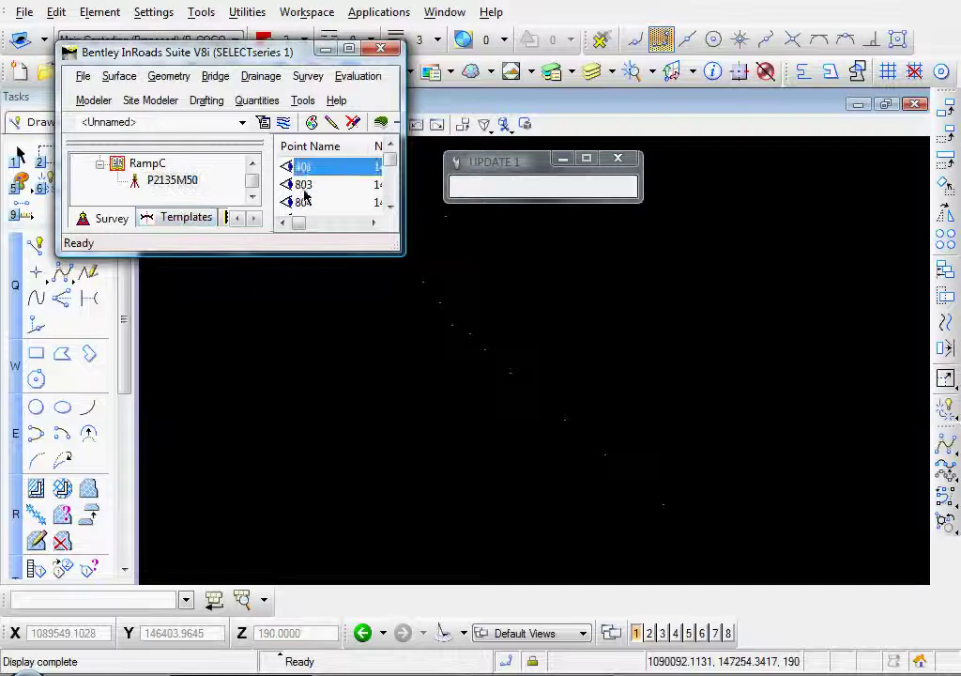
left_click(304, 188)
Close the RampC survey book, confirming and discarding unsaved changes.
left_click(100, 164)
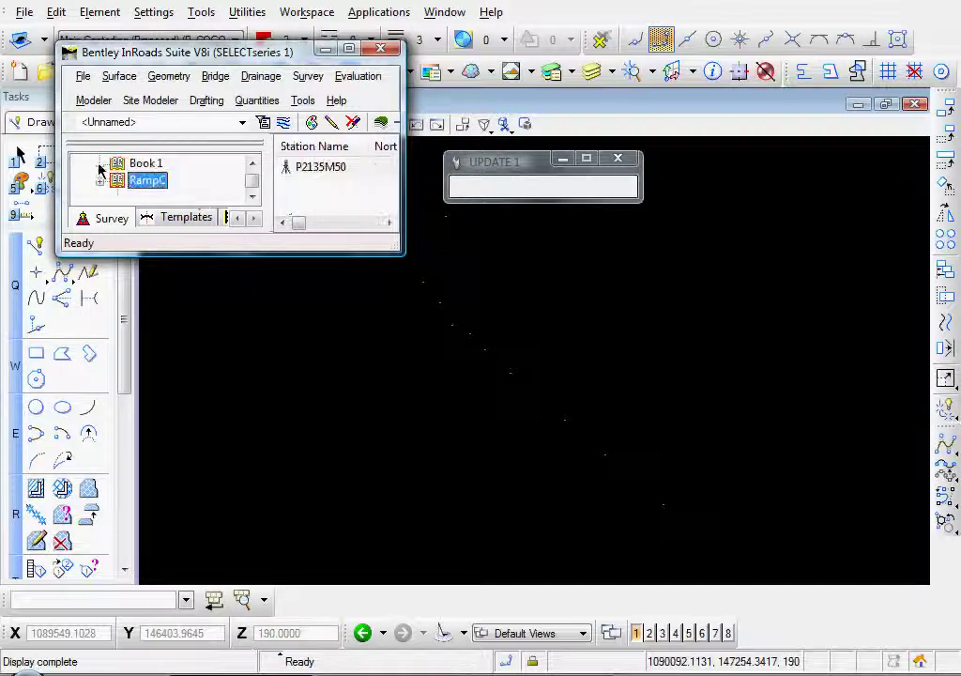
right_click(139, 185)
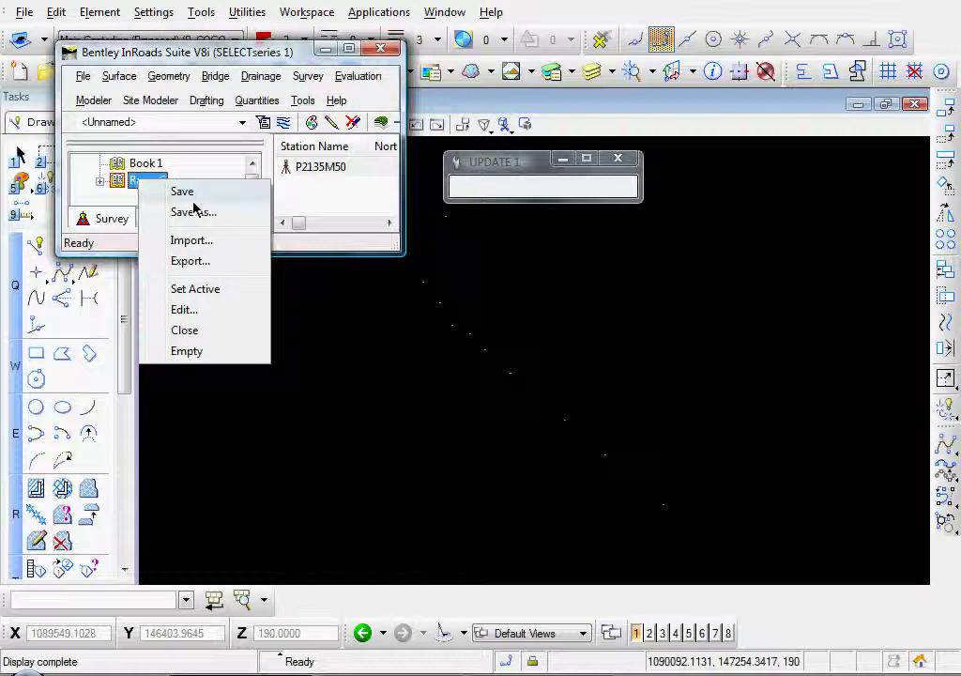
left_click(185, 329)
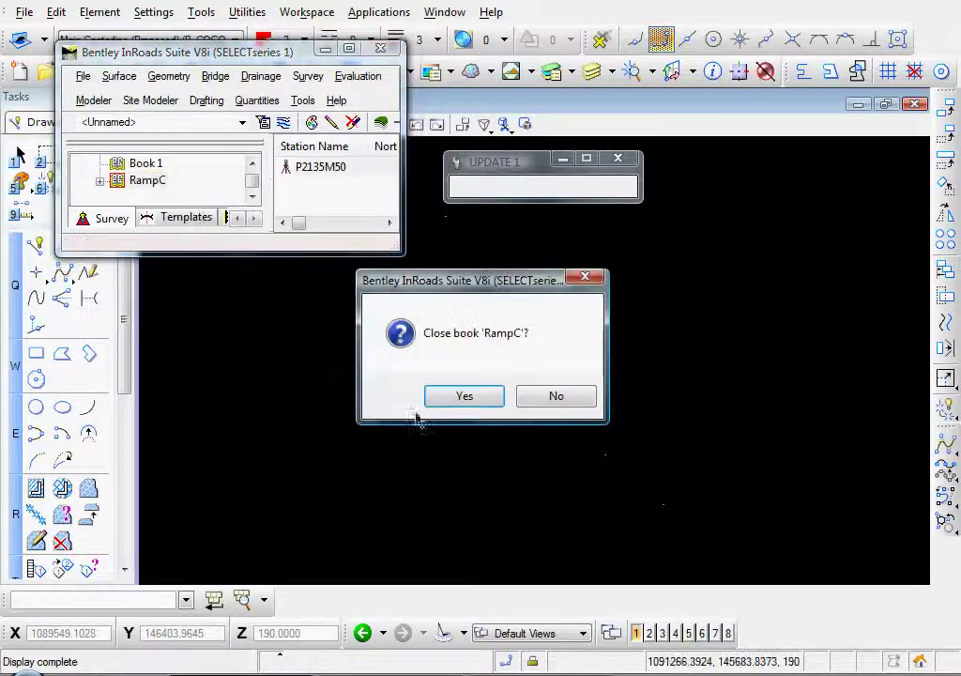
left_click(472, 401)
left_click(504, 395)
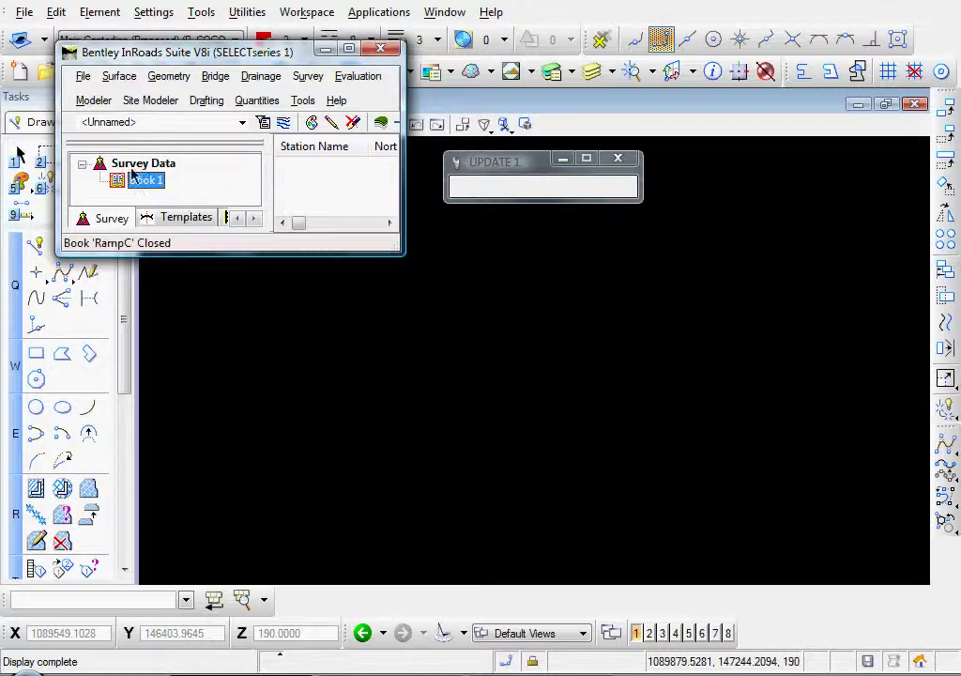
Open Ramp C.fwd from the Practice Lesson 06 folder and dismiss the file dialog.
left_click(84, 77)
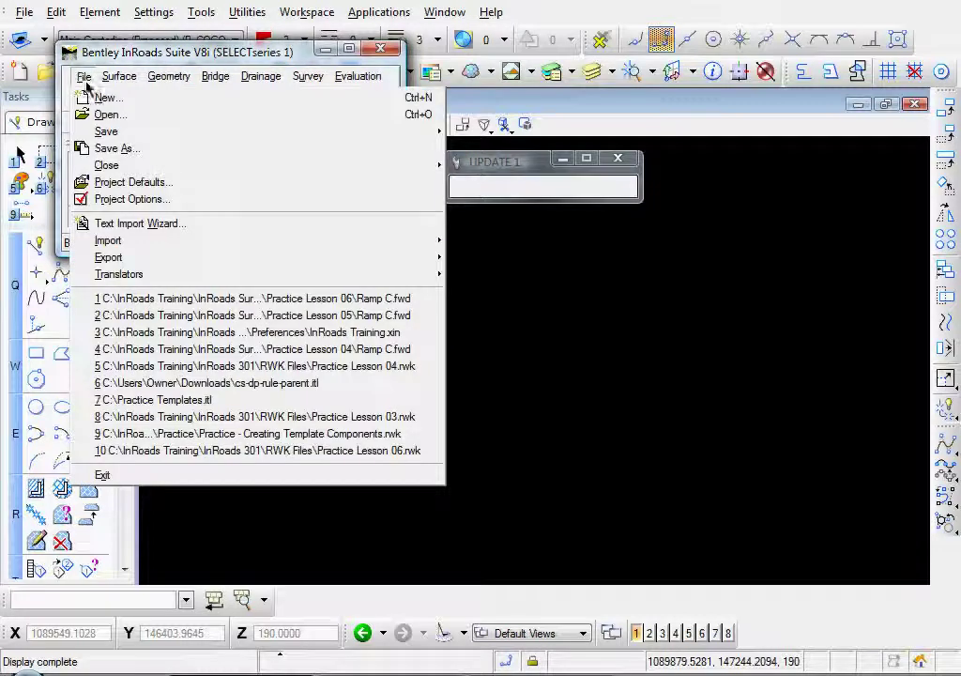
left_click(107, 115)
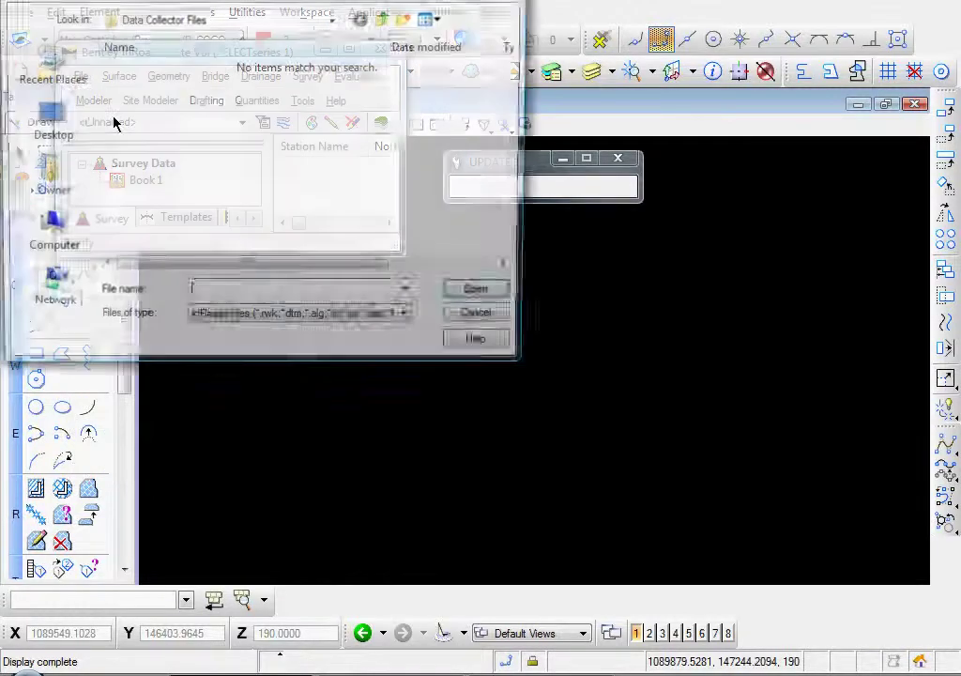
left_click(382, 19)
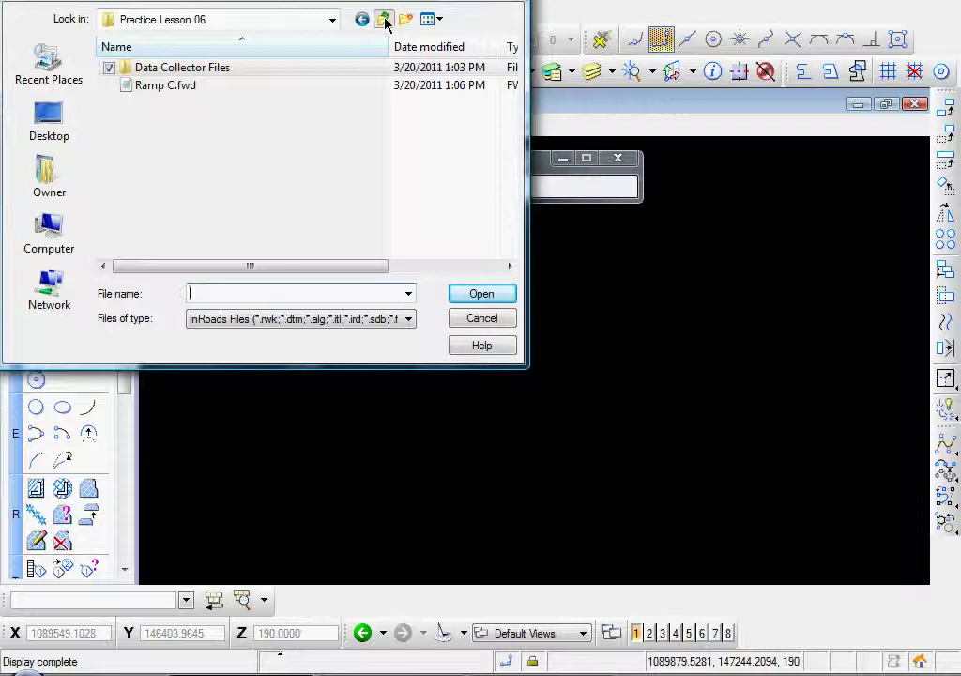
left_click(171, 87)
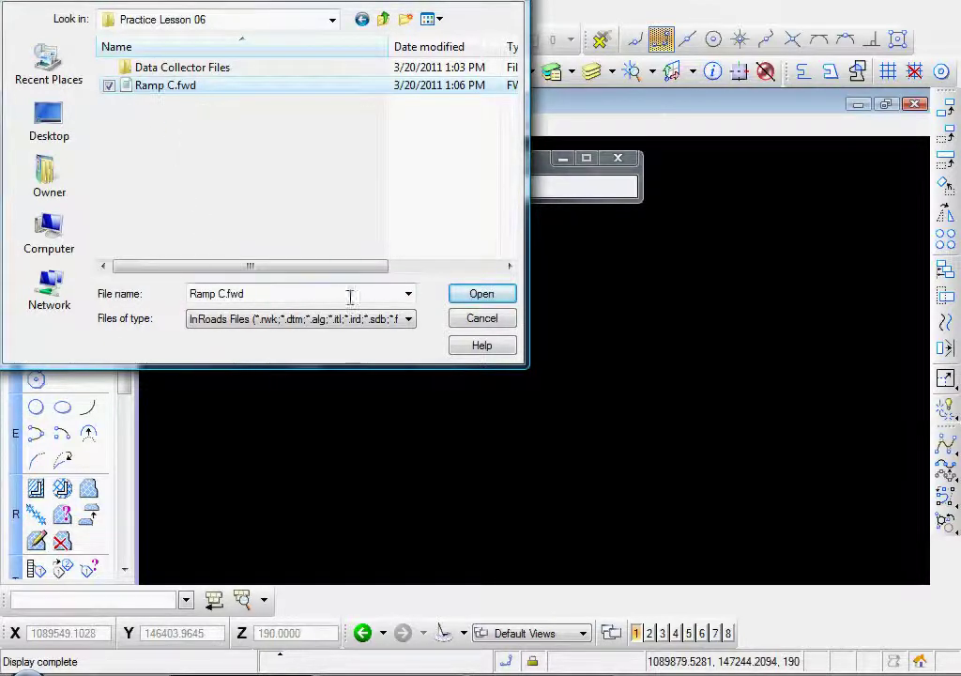
left_click(481, 295)
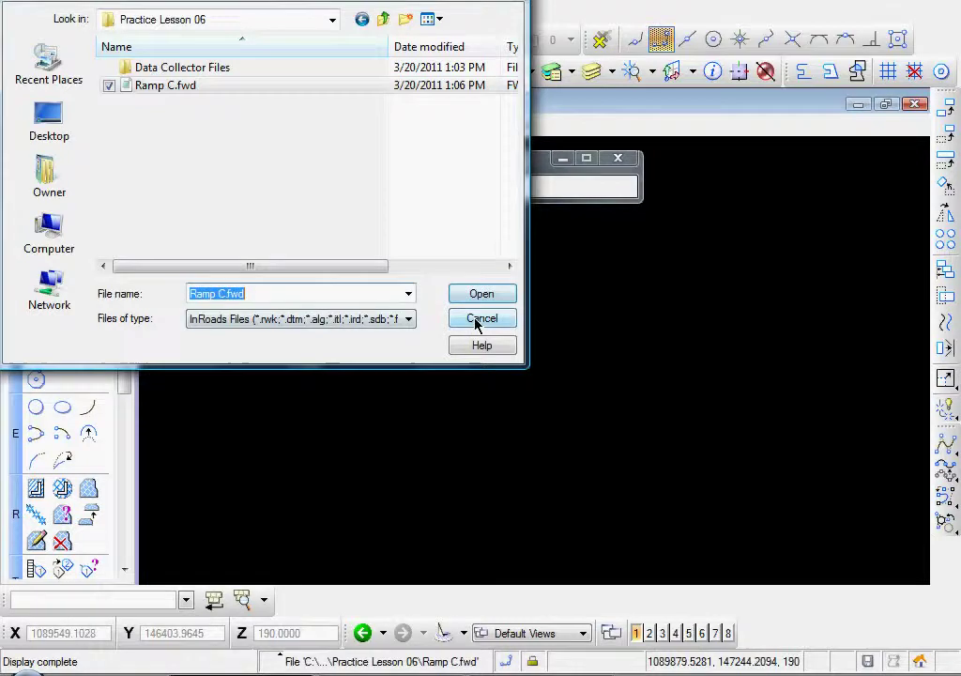
left_click(482, 319)
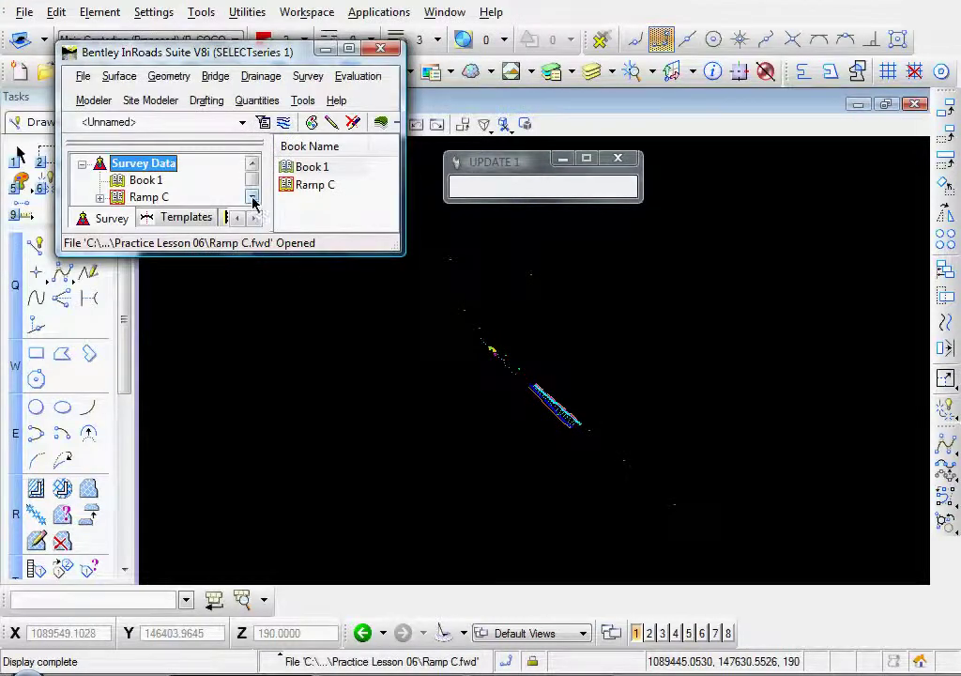
Expand the Ramp C book to list its stations, then collapse it.
left_click(252, 196)
left_click(120, 181)
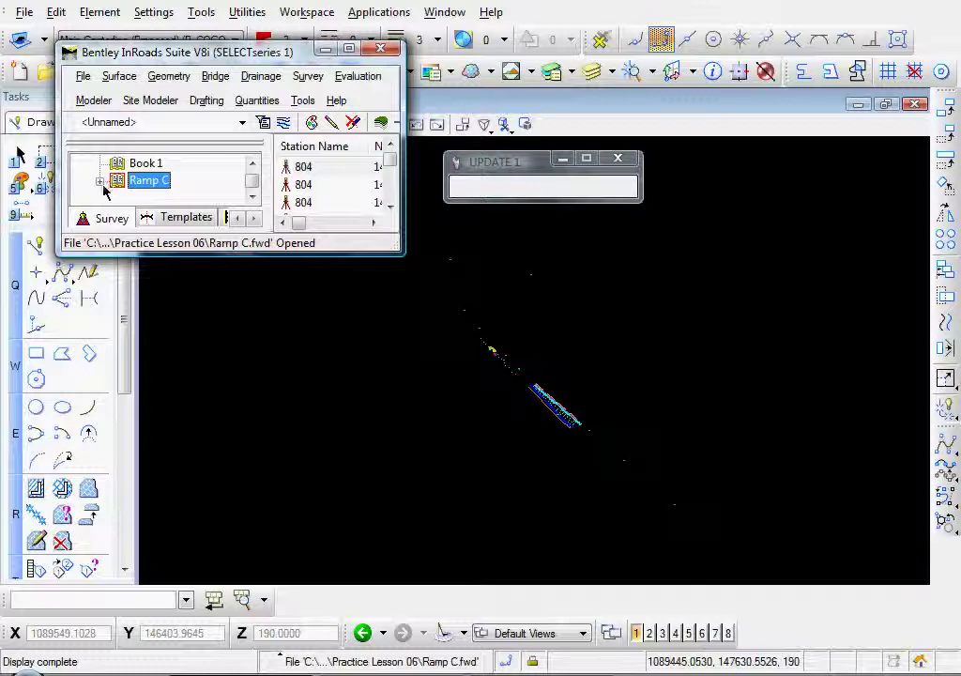
left_click(100, 182)
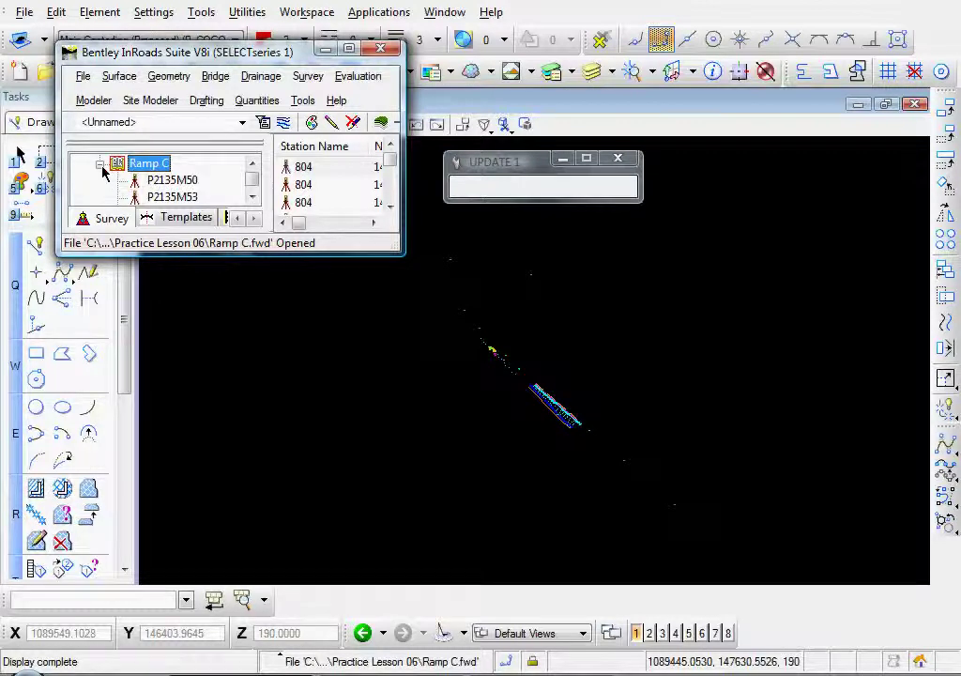
left_click(100, 164)
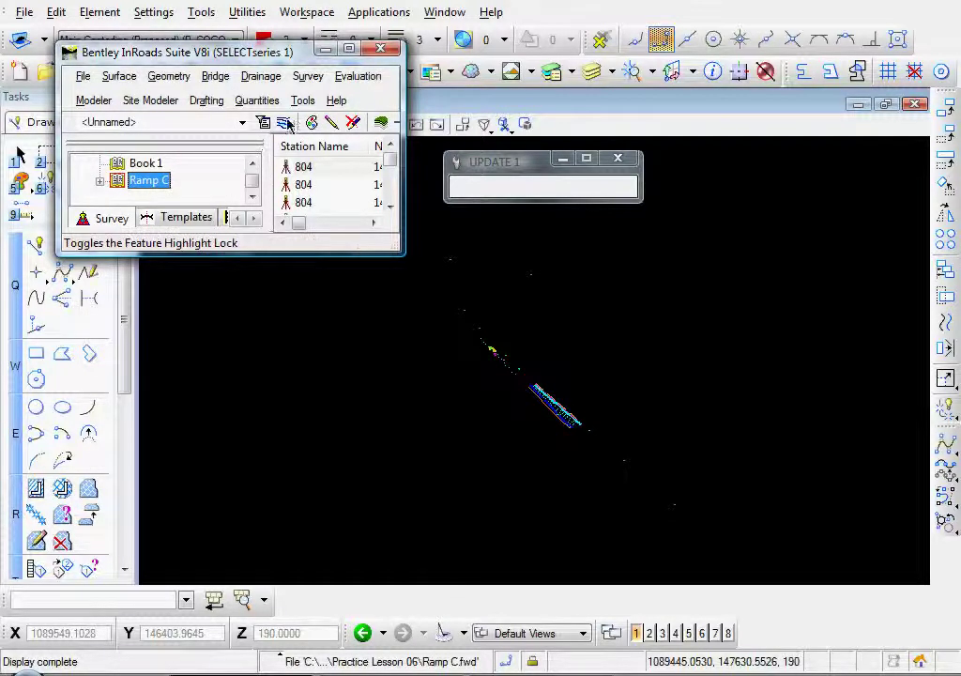
Open Ramp C's Fieldbook Data, enlarge it, and browse stations P2135M53, P2135M50 and 851.
left_click(307, 76)
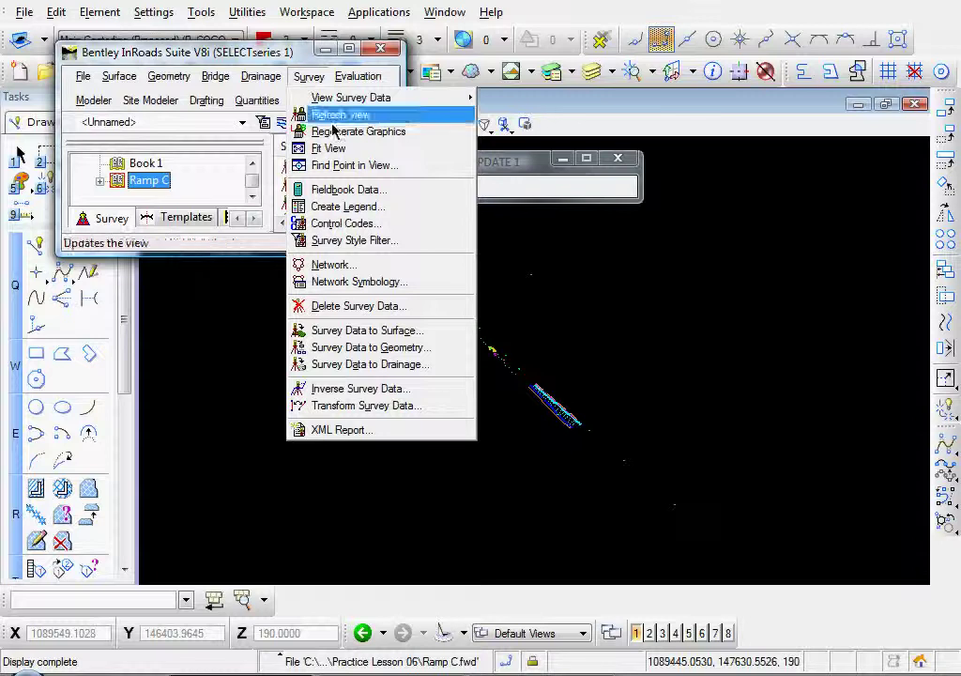
left_click(344, 191)
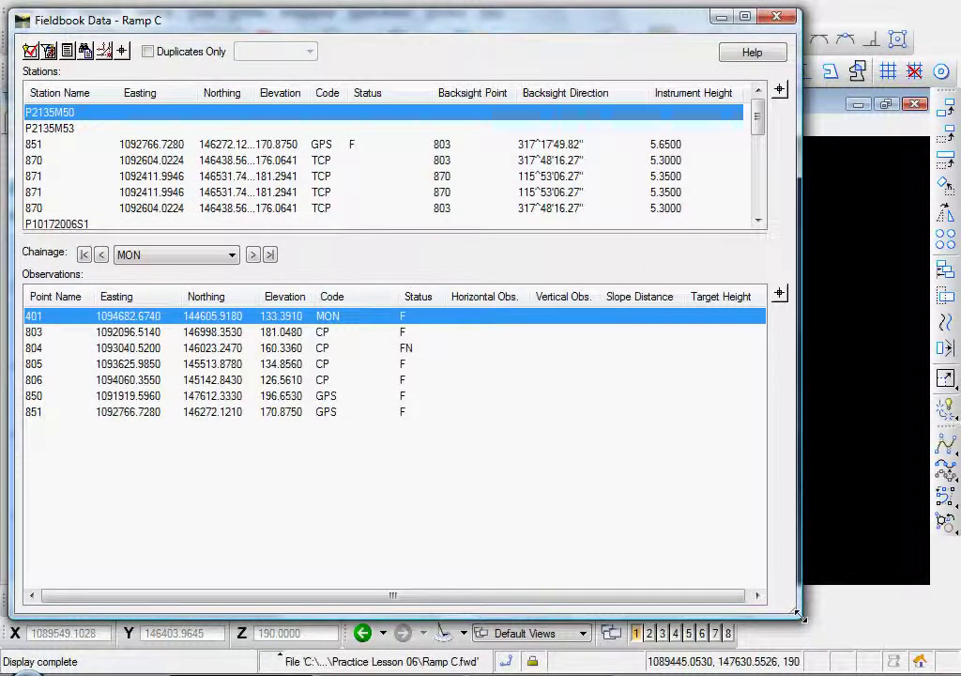
left_click_drag(801, 617, 911, 650)
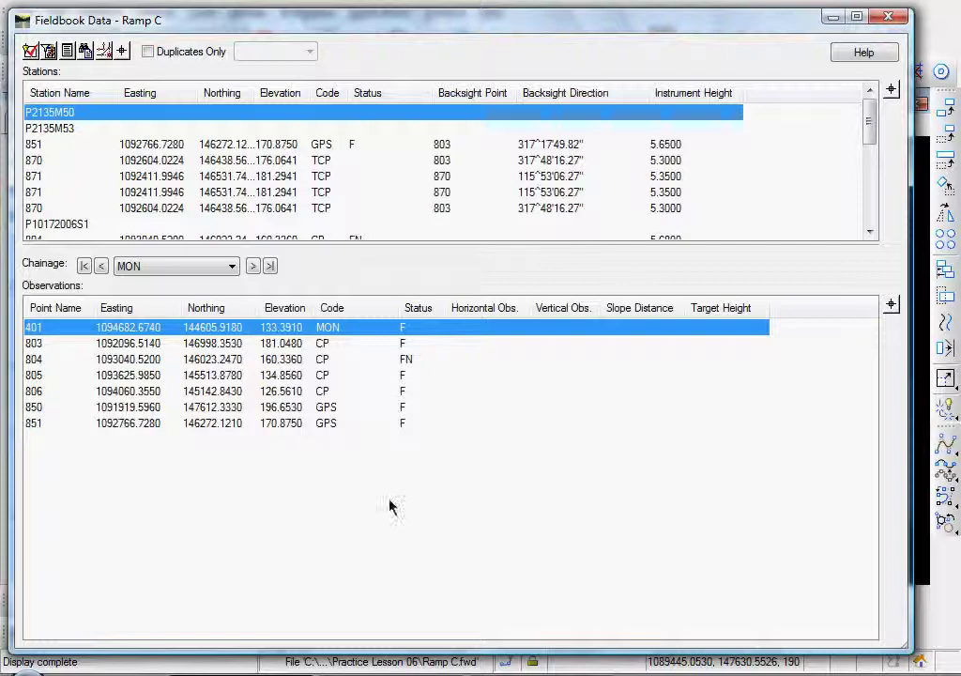
left_click(52, 129)
left_click(56, 114)
left_click(36, 145)
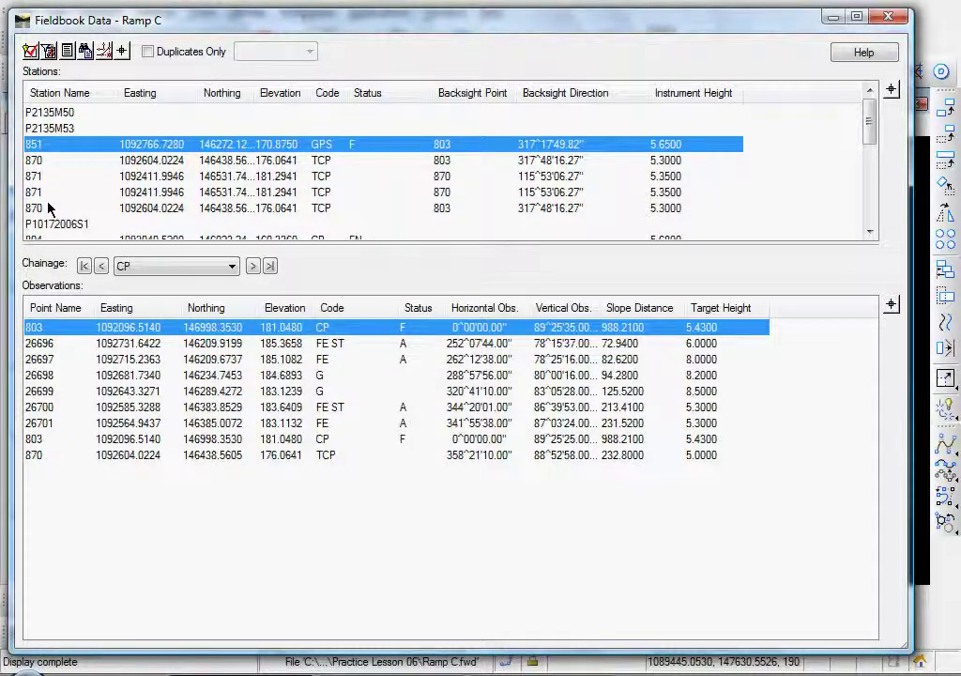
Inspect observations 26699 and 26701, then open station 871's Edit Station details.
left_click(122, 392)
left_click(124, 423)
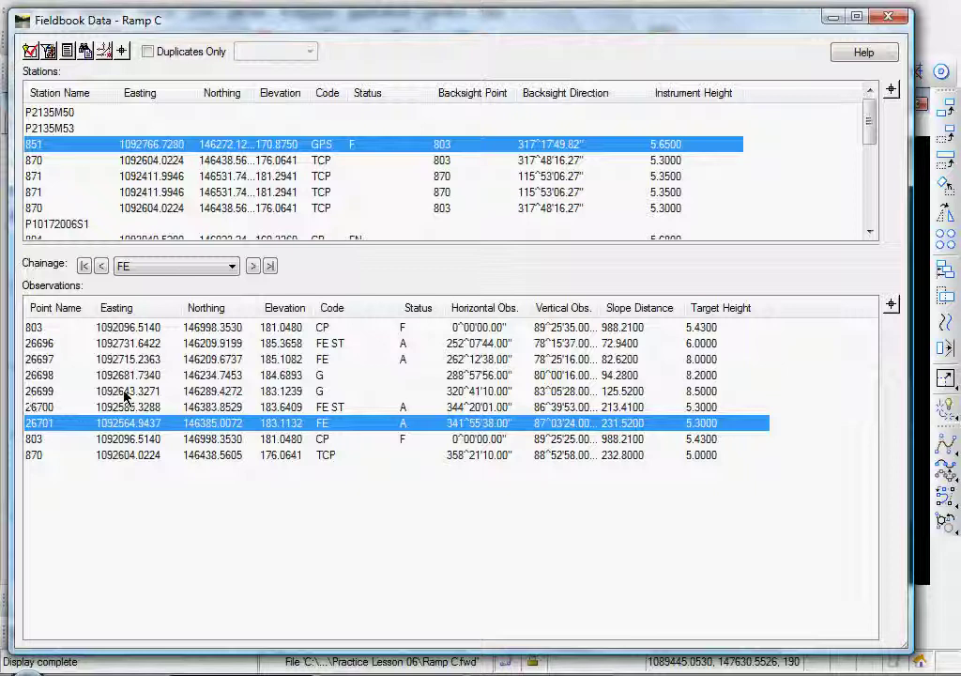
left_click(45, 192)
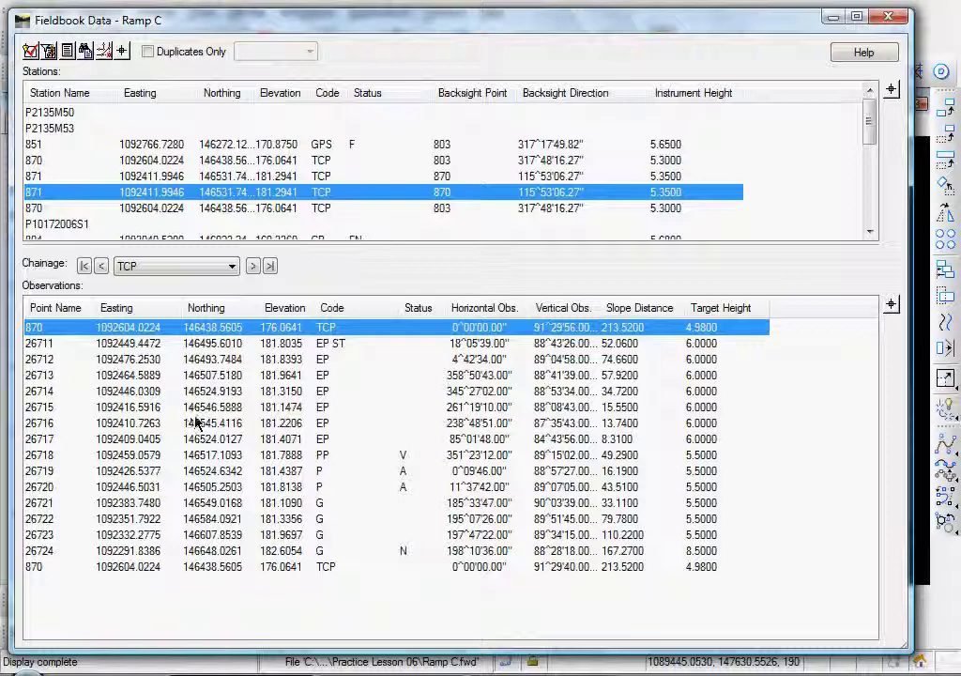
double_click(58, 200)
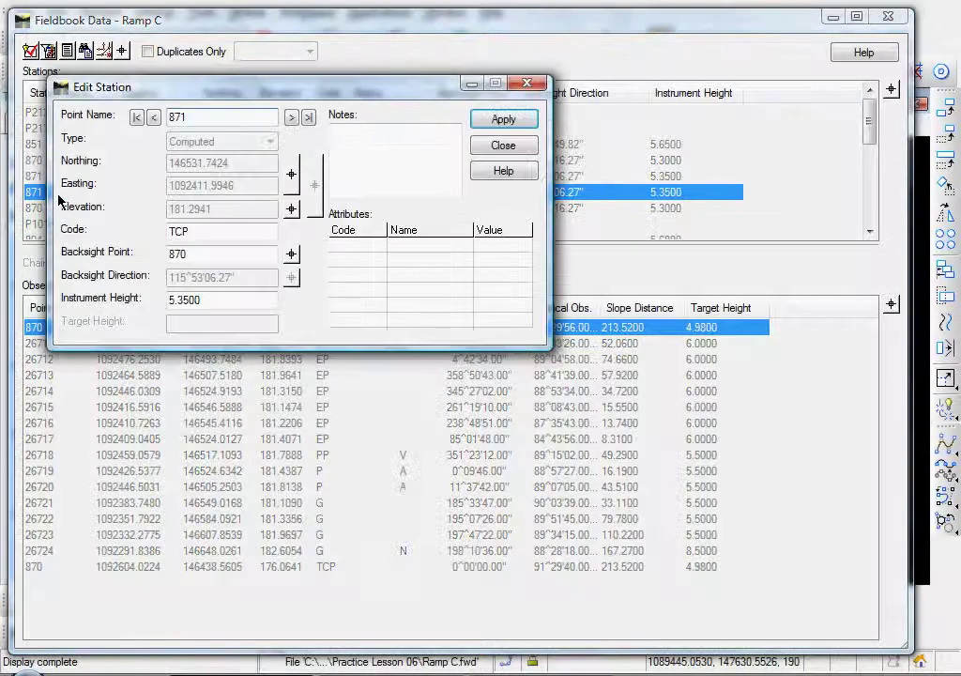
Check station 871's TCP code and backsight point, close Edit Station, and select observation 26711.
left_click(230, 229)
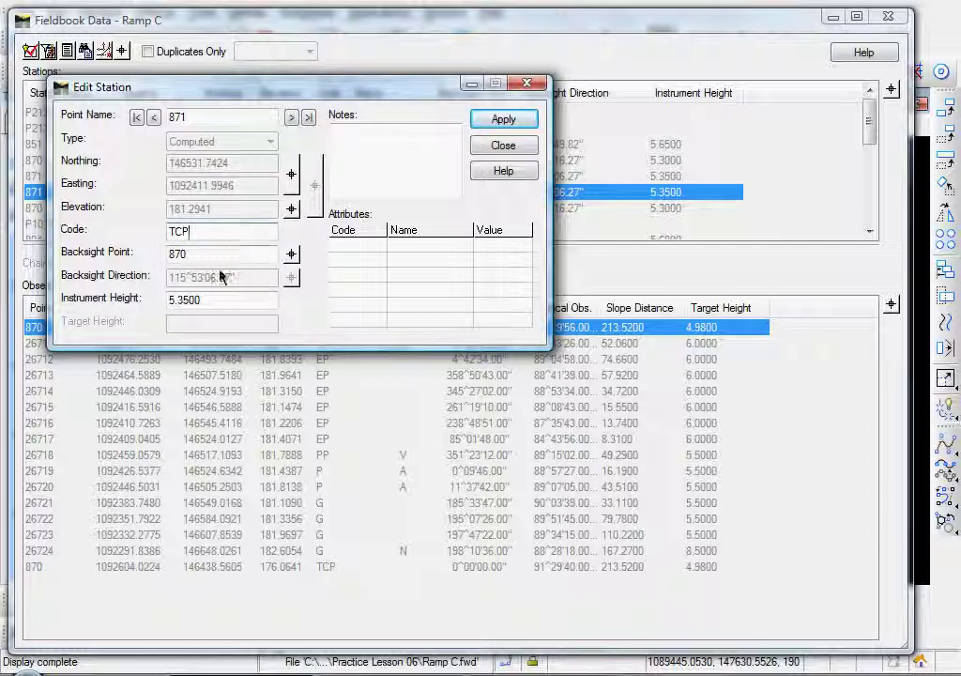
key("Tab")
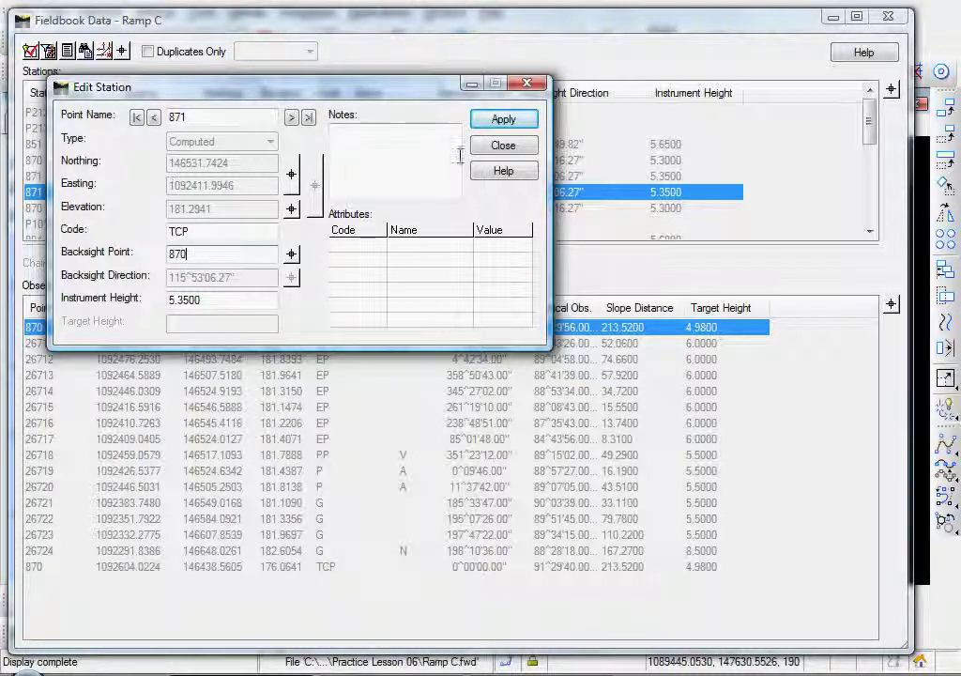
left_click(513, 149)
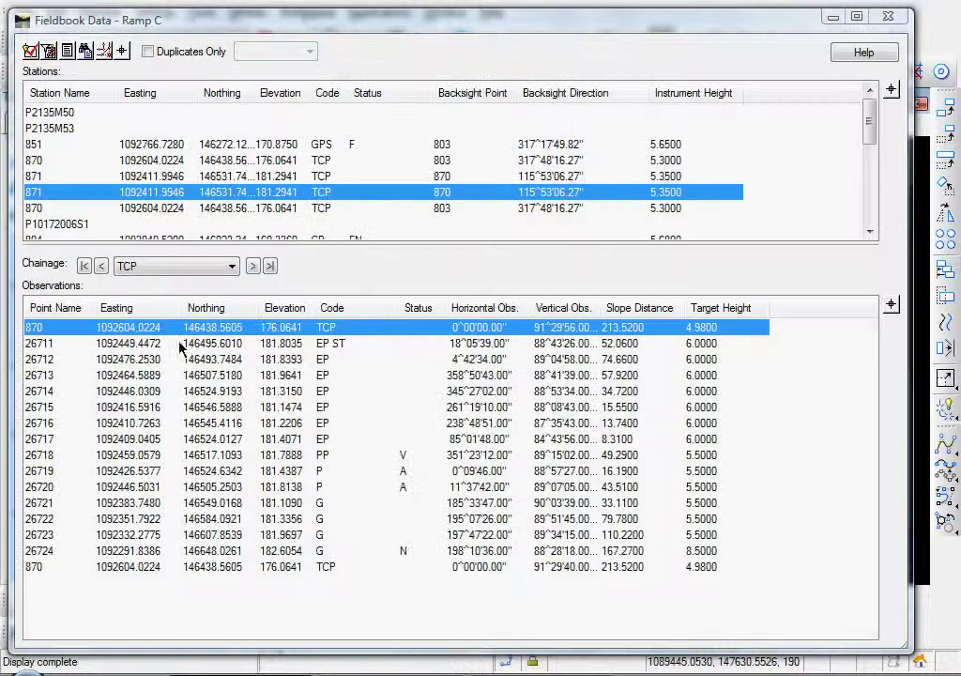
left_click(64, 345)
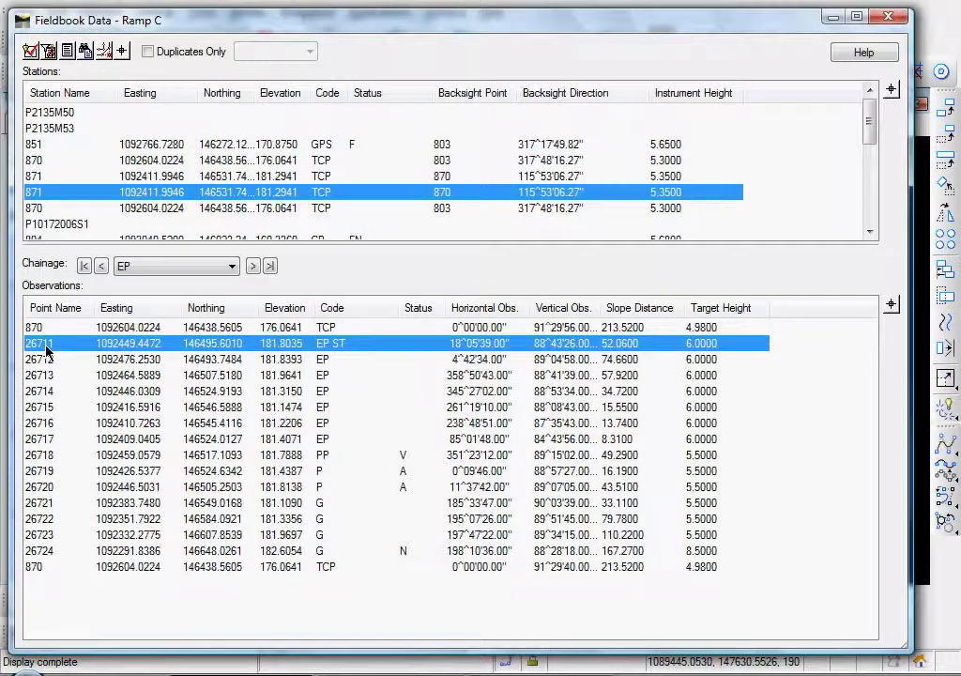
double_click(47, 350)
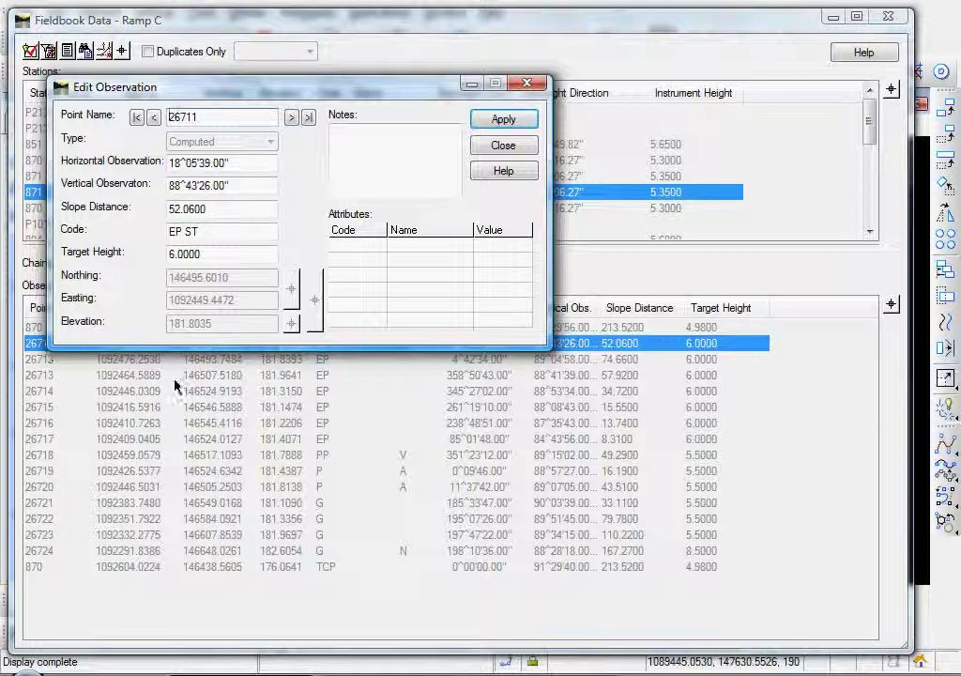
left_click(245, 254)
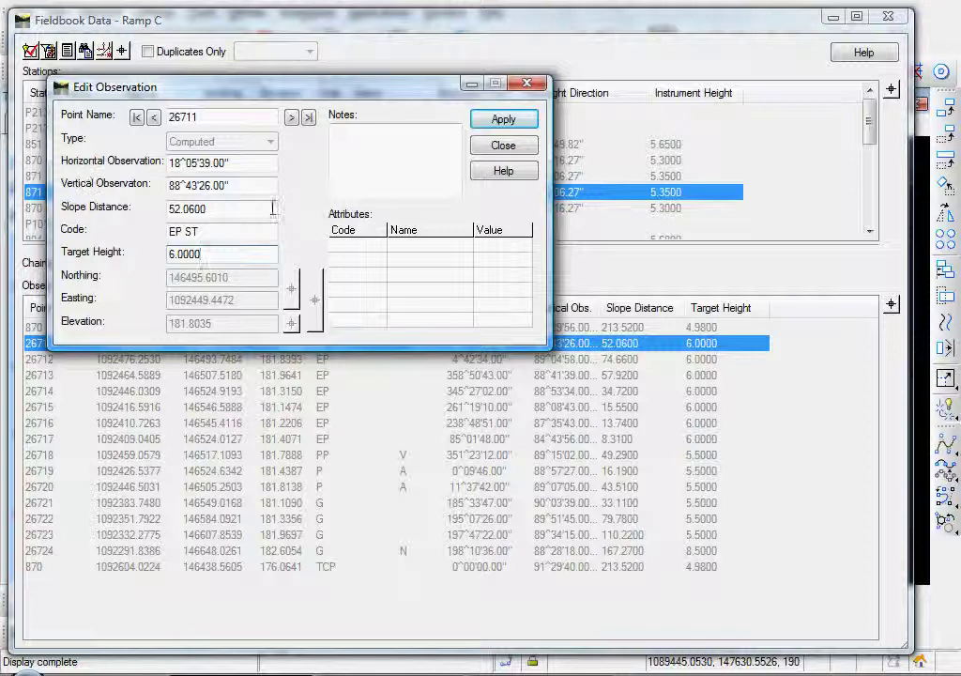
left_click(259, 161)
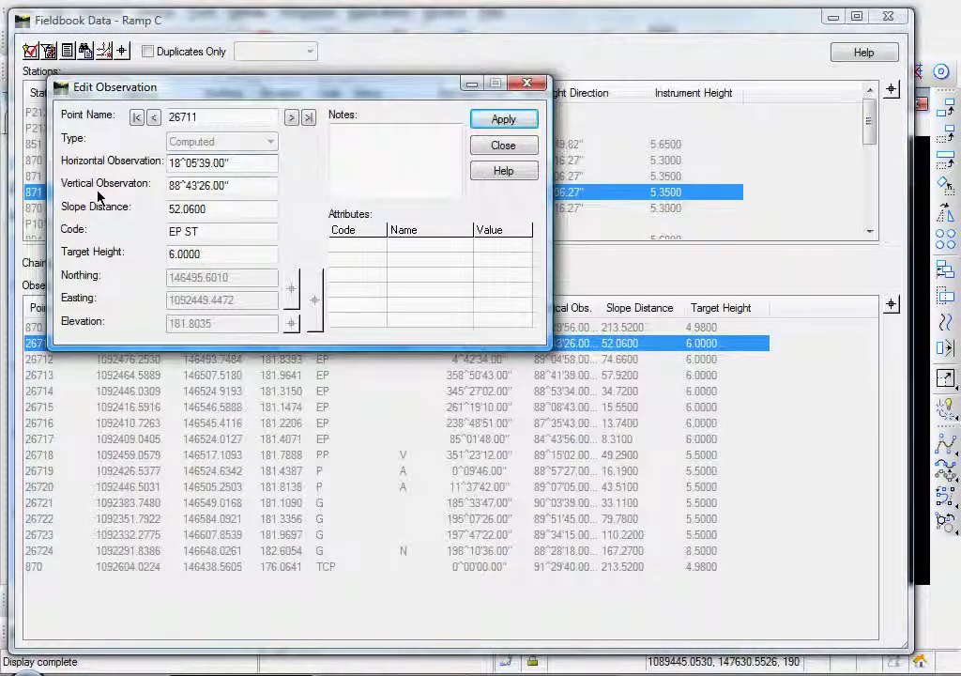
key("Tab")
left_click(247, 186)
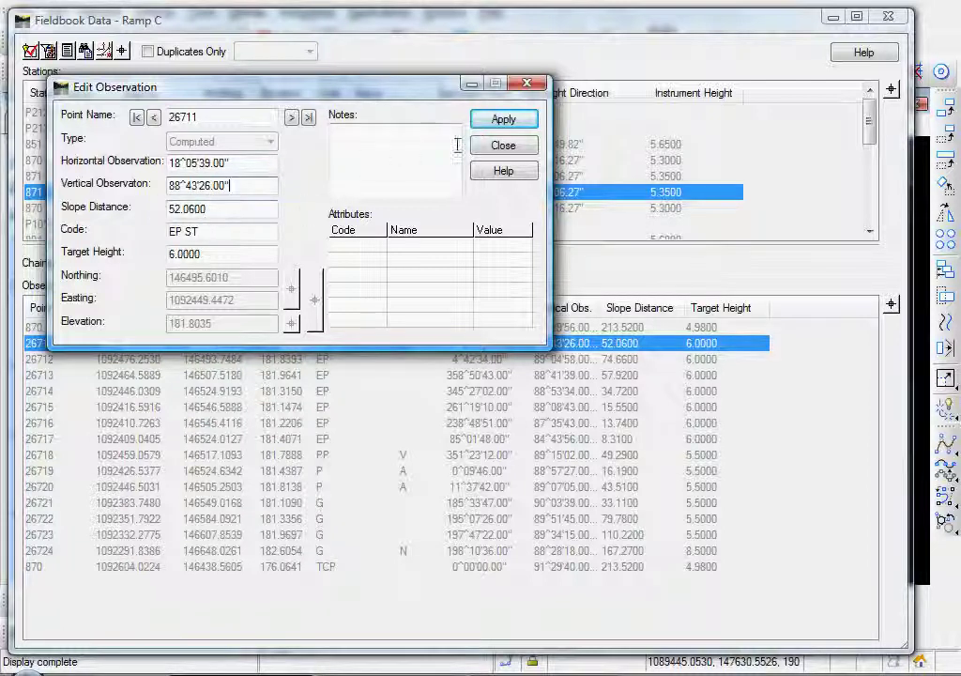
left_click(513, 149)
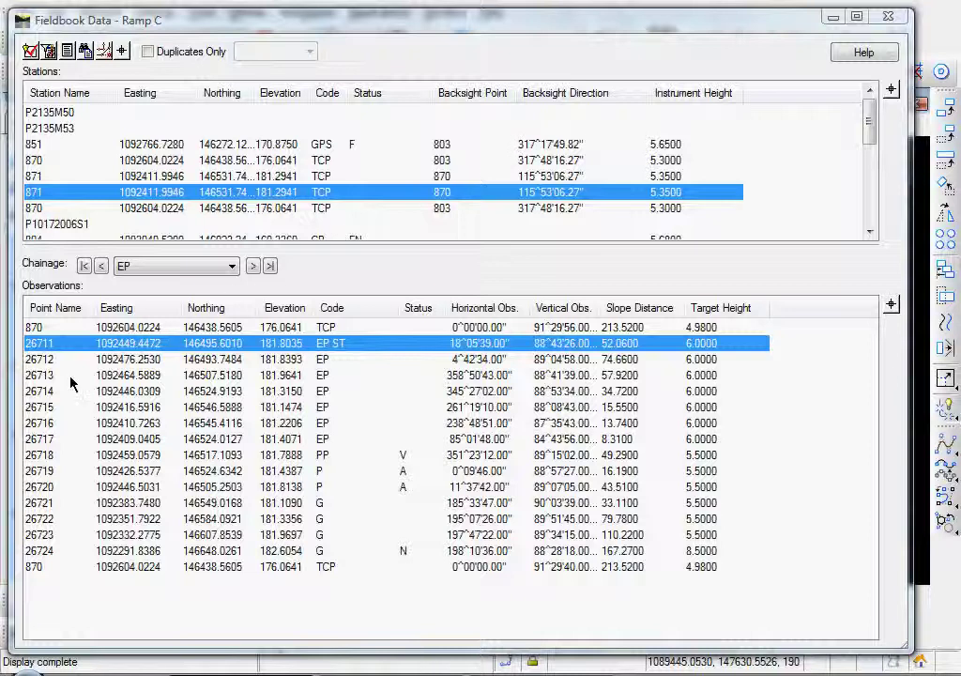
left_click_drag(122, 372, 209, 350)
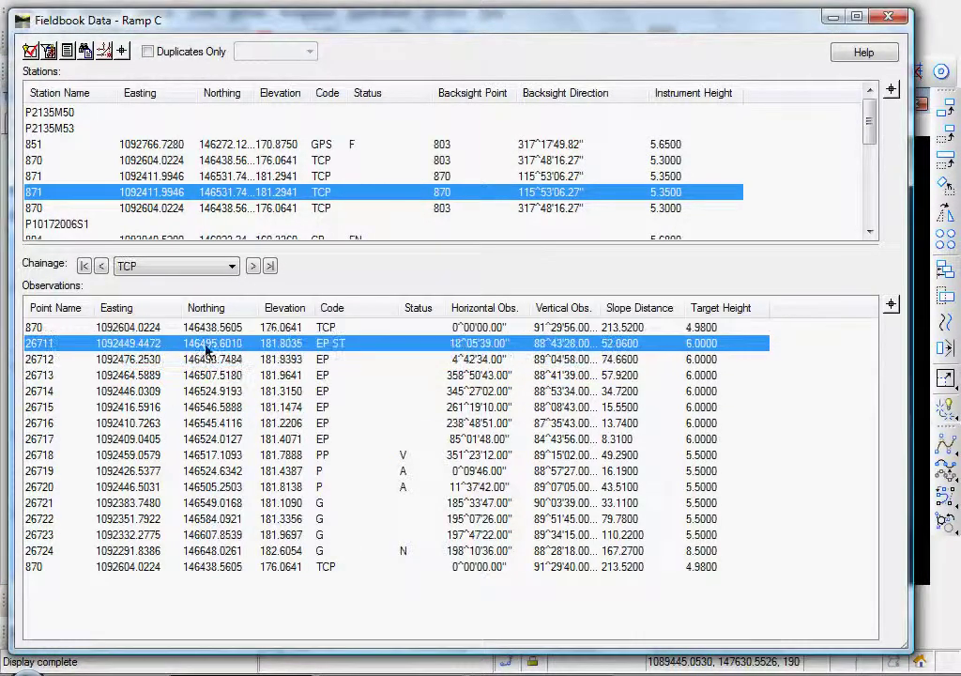
left_click(324, 358)
left_click(323, 348)
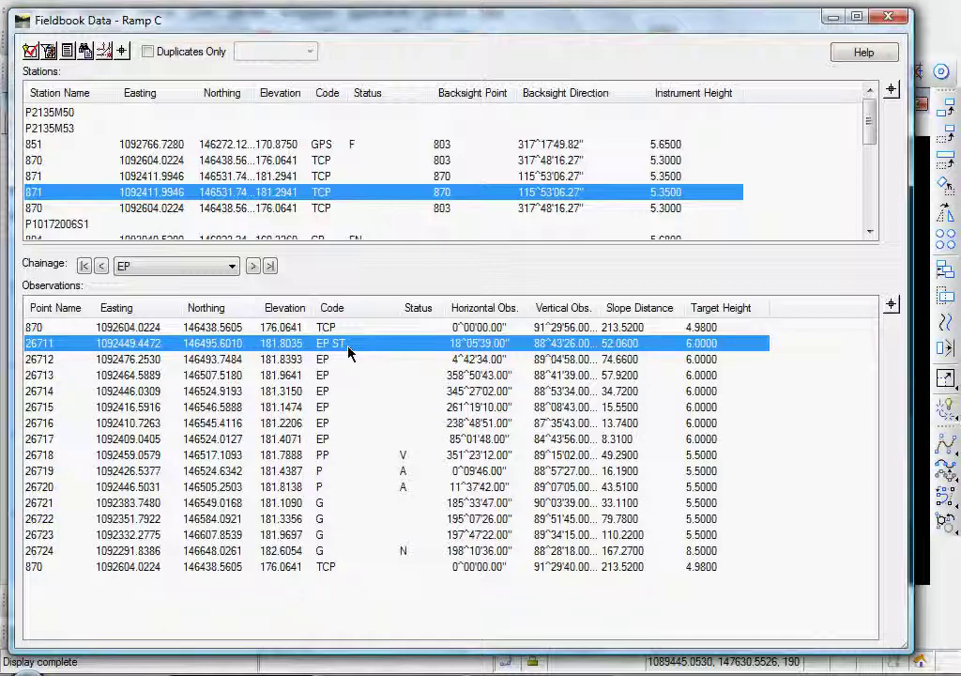
left_click(325, 375)
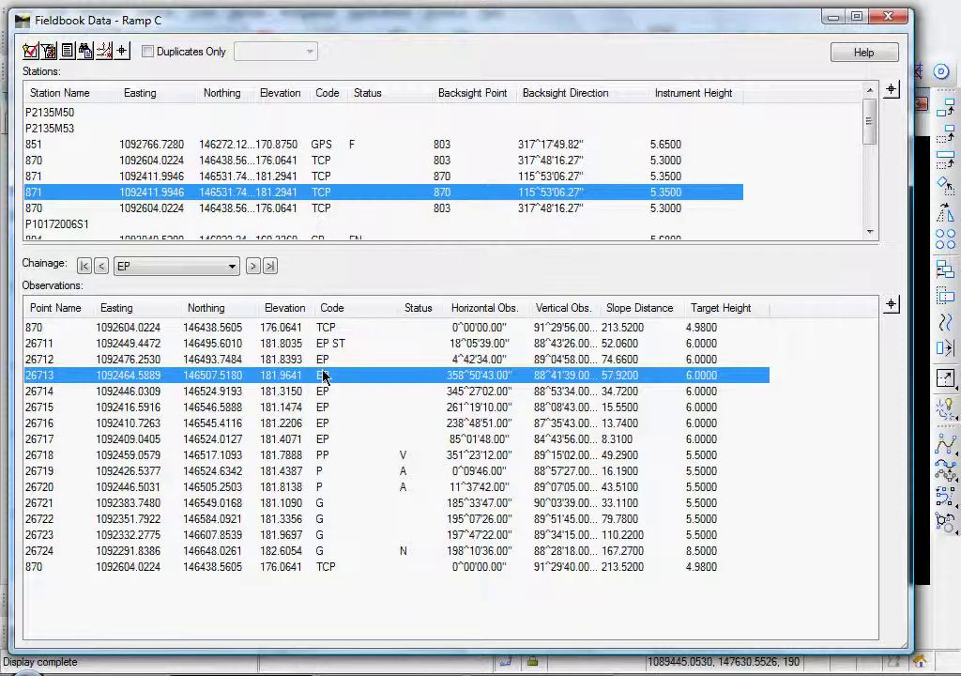
left_click(321, 392)
left_click(322, 408)
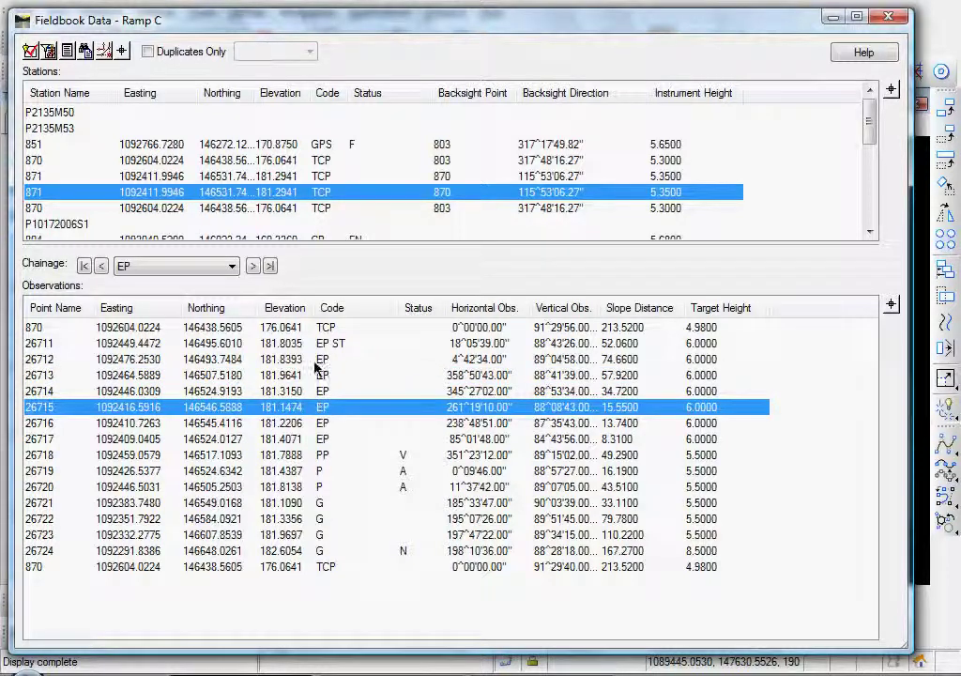
left_click(321, 348)
left_click(326, 363)
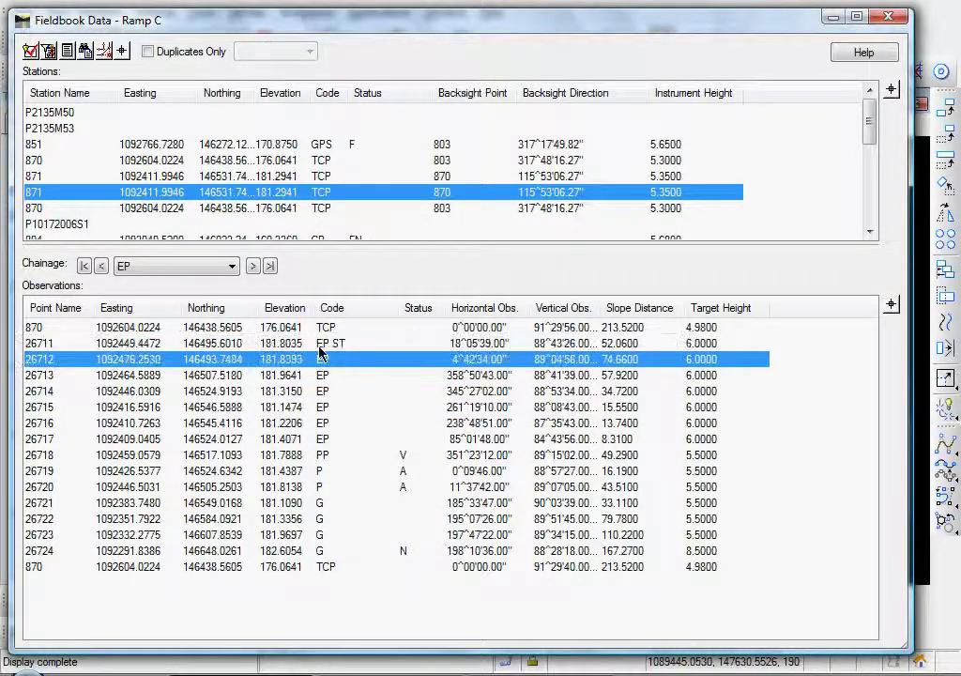
left_click(319, 347)
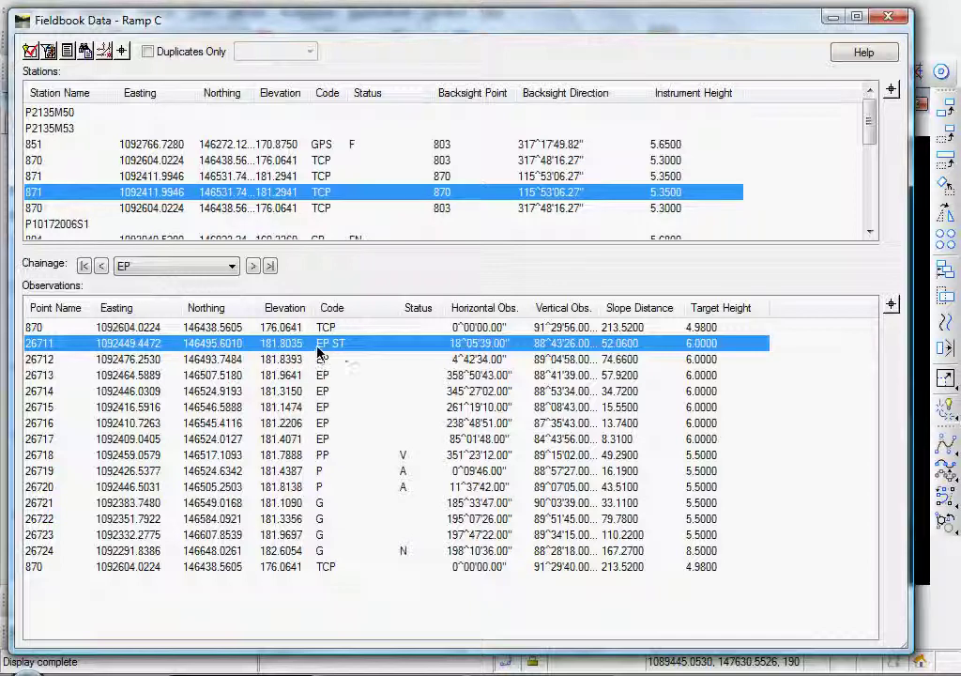
left_click(322, 362)
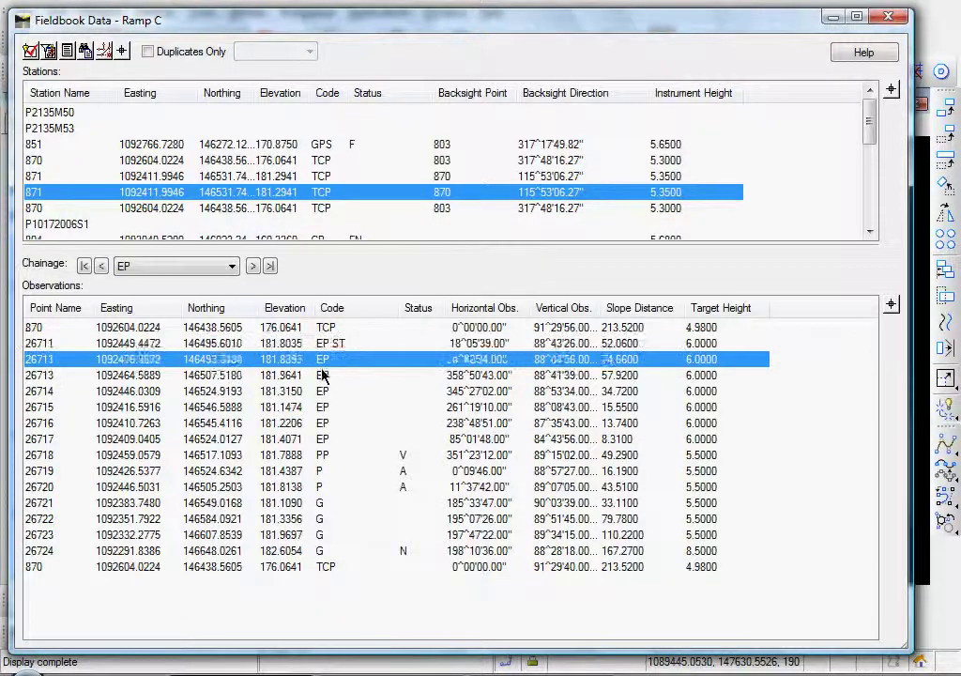
left_click(322, 377)
left_click(324, 394)
left_click(325, 409)
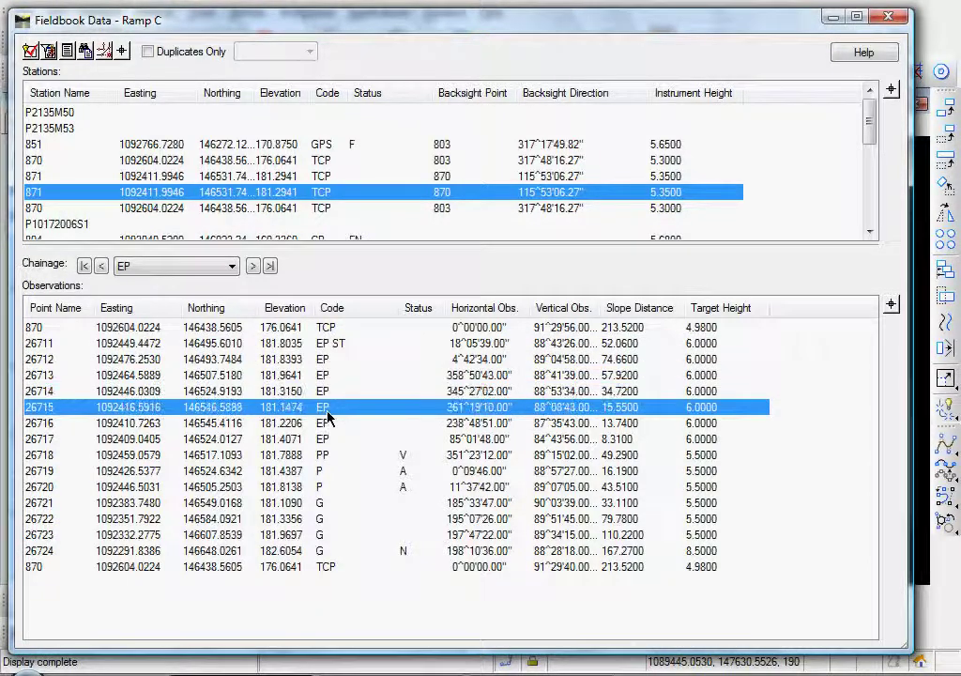
left_click(323, 344)
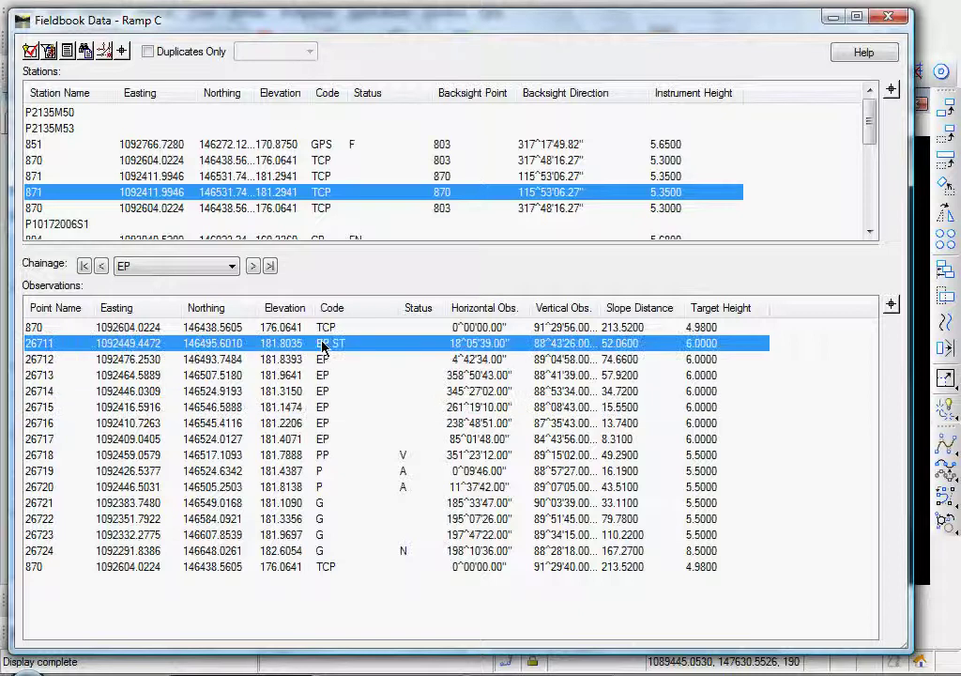
left_click(833, 17)
Pan the drawing onto the survey and turn off the survey planimetrics display.
middle_click_drag(377, 317, 556, 390)
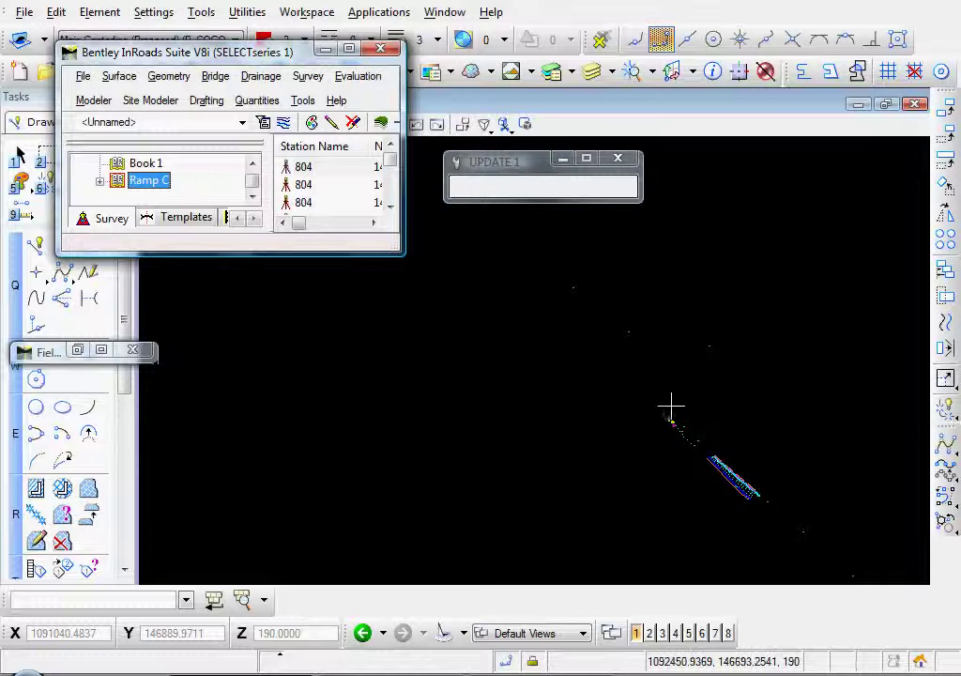
scroll(671, 405, "up", 2)
left_click(308, 76)
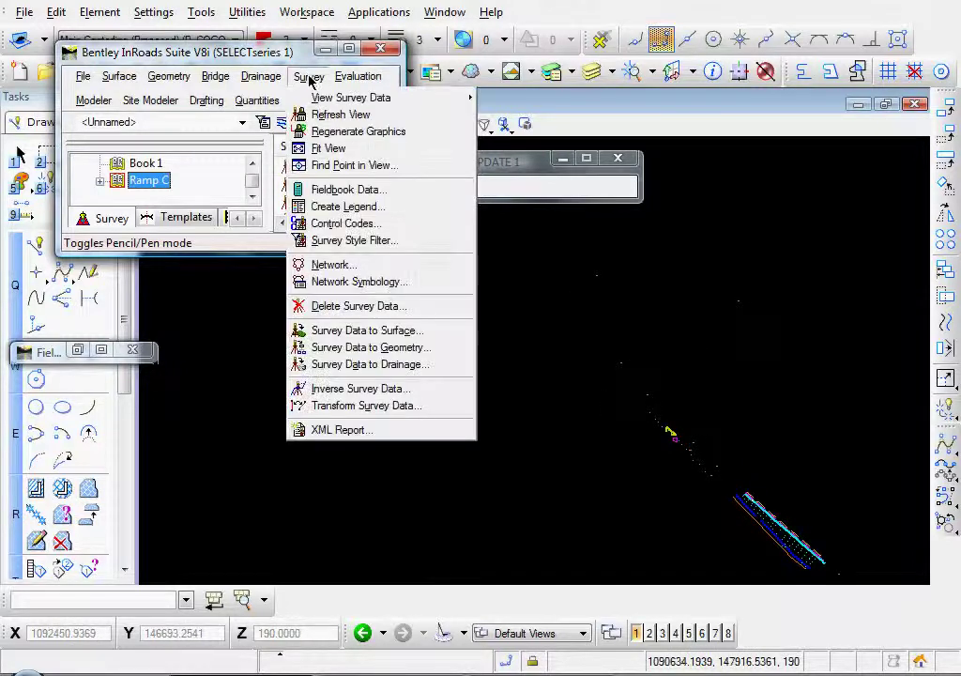
mouse_move(320, 99)
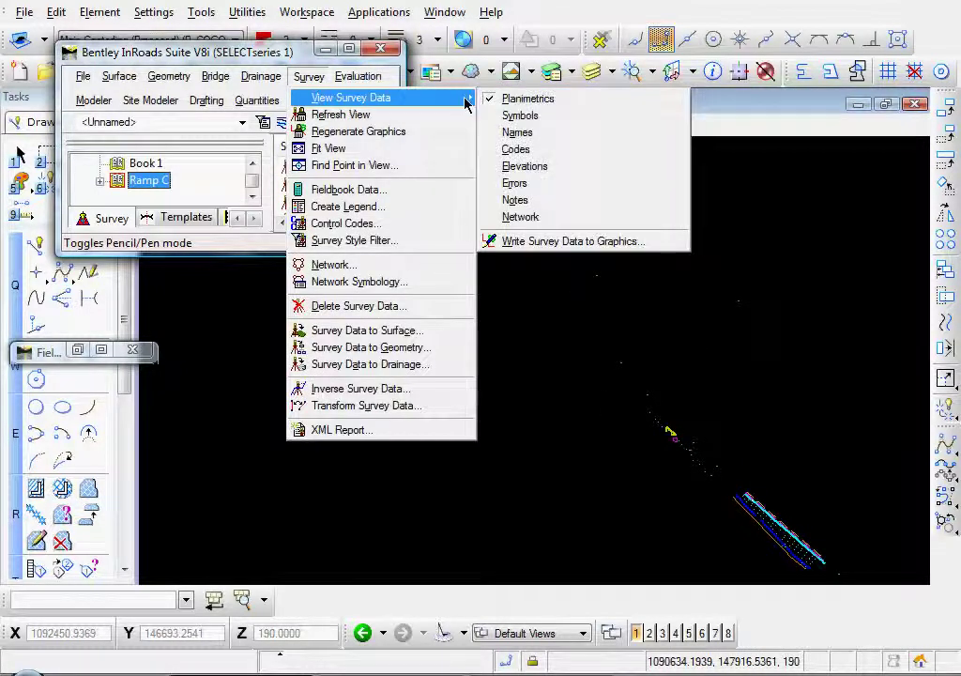
left_click(551, 102)
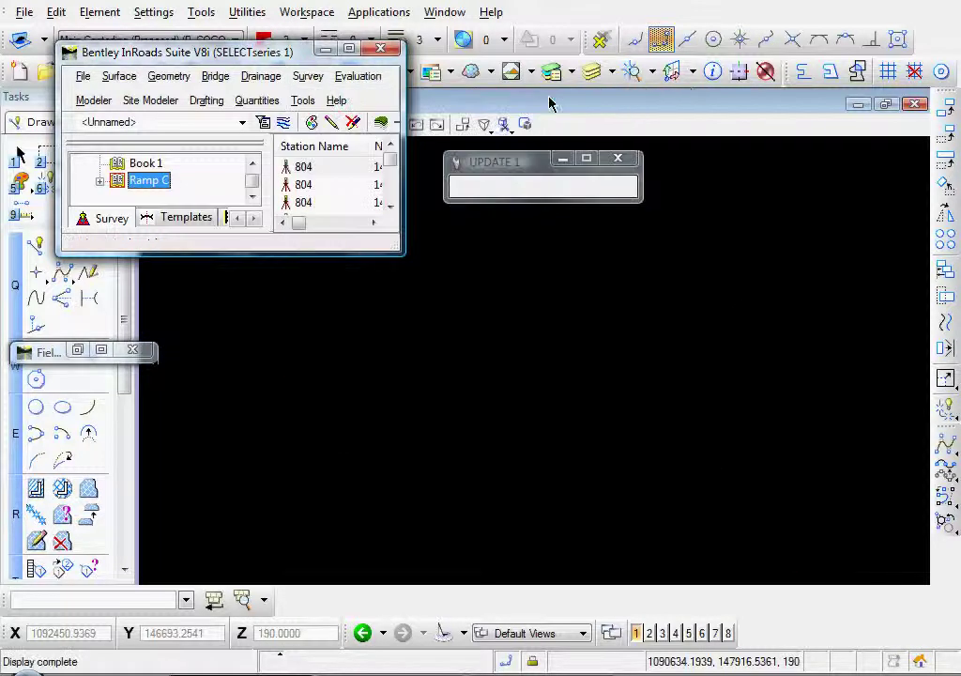
left_click(305, 76)
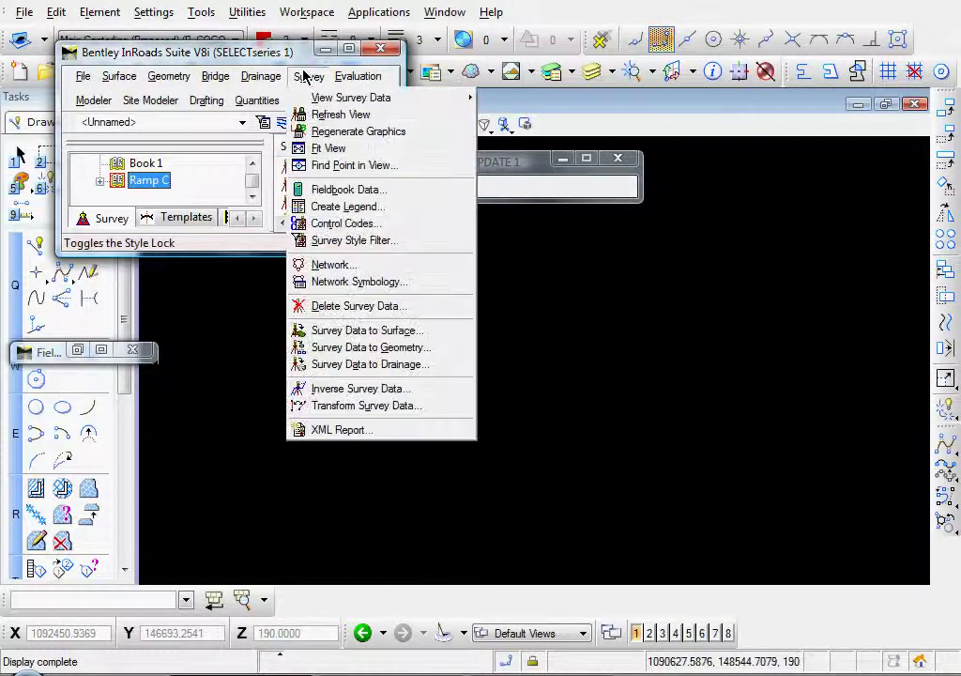
mouse_move(317, 103)
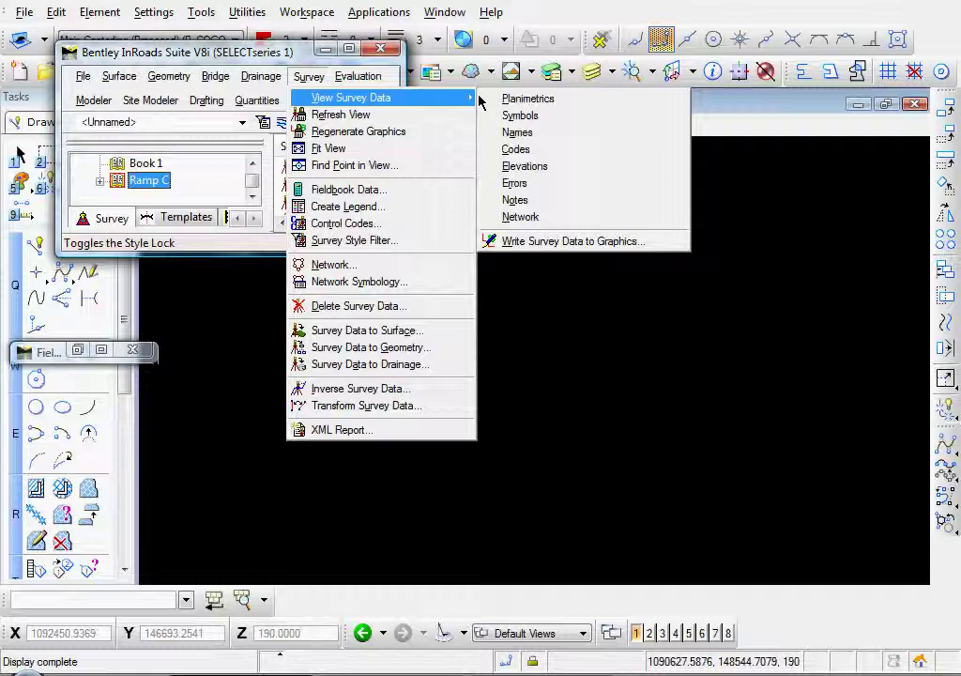
Turn survey planimetrics back on and frame the survey outline in the drawing.
left_click(538, 103)
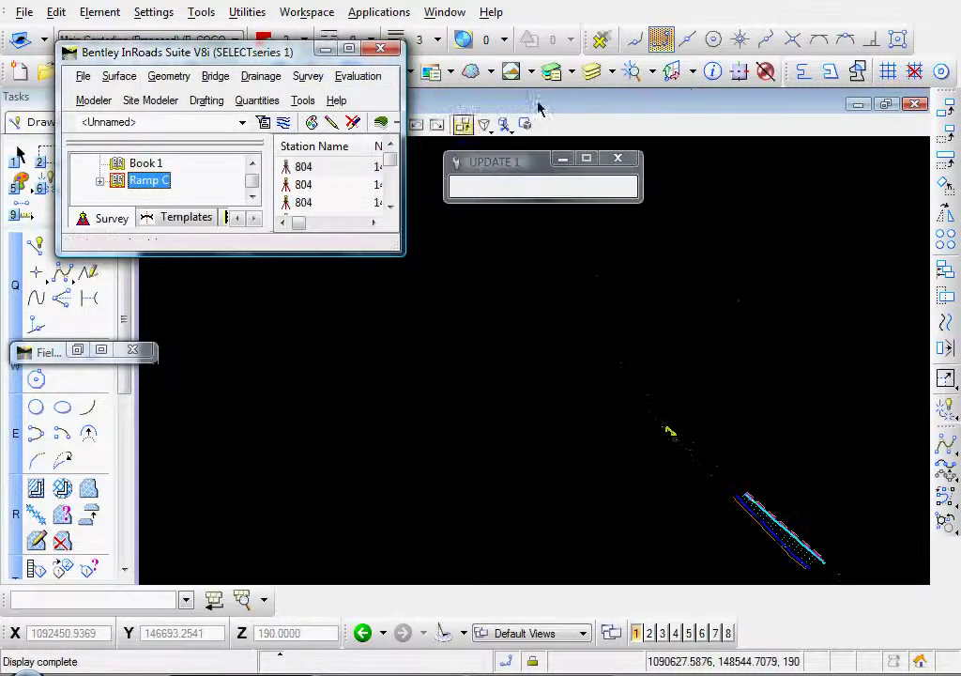
scroll(682, 407, "up", 5)
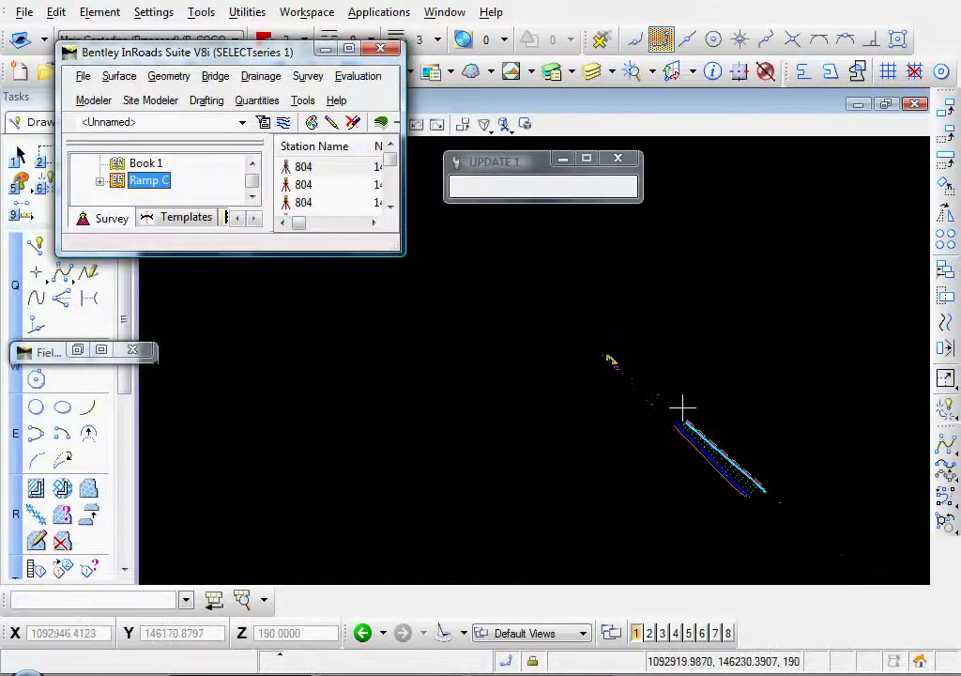
scroll(592, 375, "up", 4)
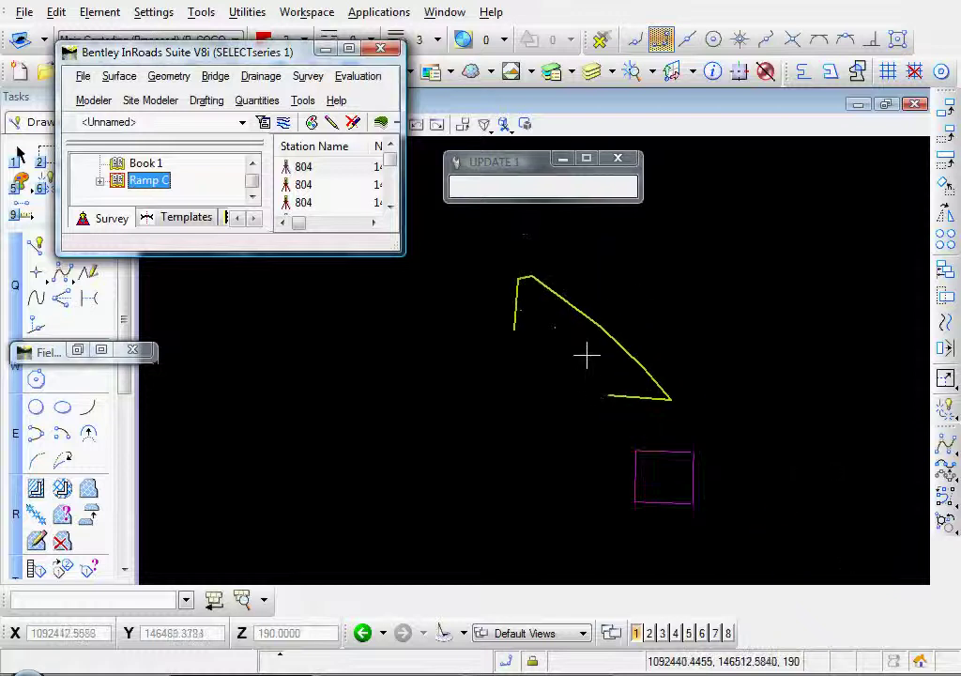
scroll(554, 352, "up", 3)
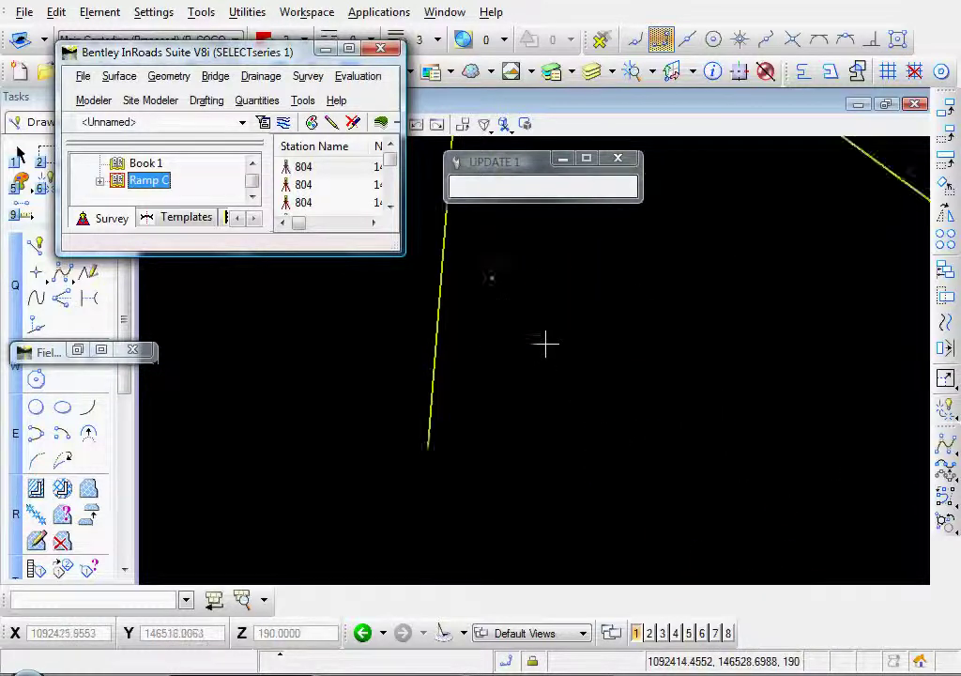
scroll(495, 273, "up", 3)
scroll(539, 285, "down", 5)
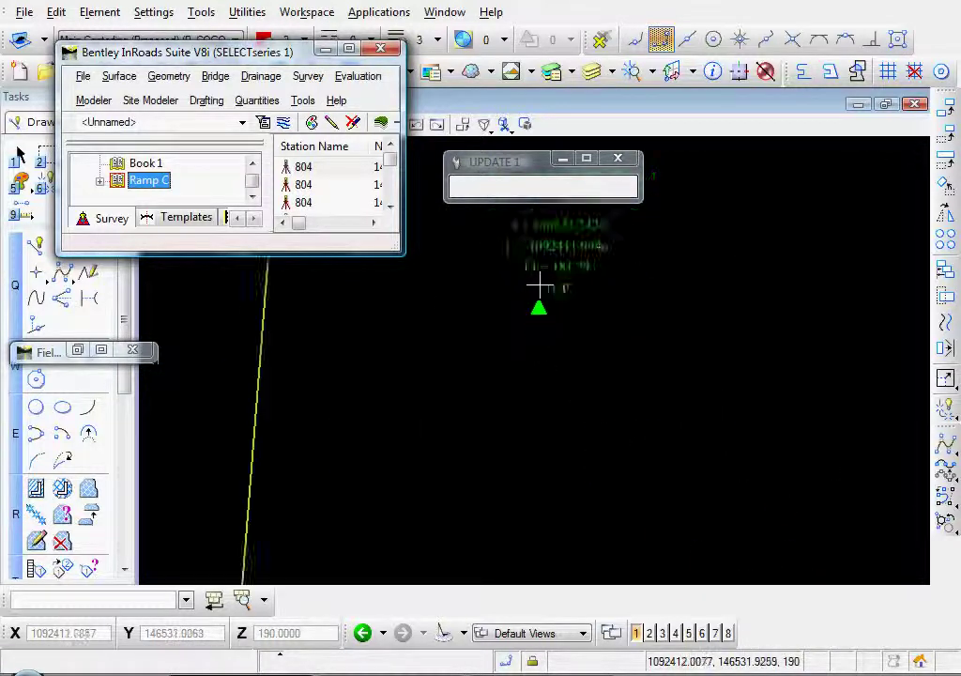
scroll(543, 289, "down", 3)
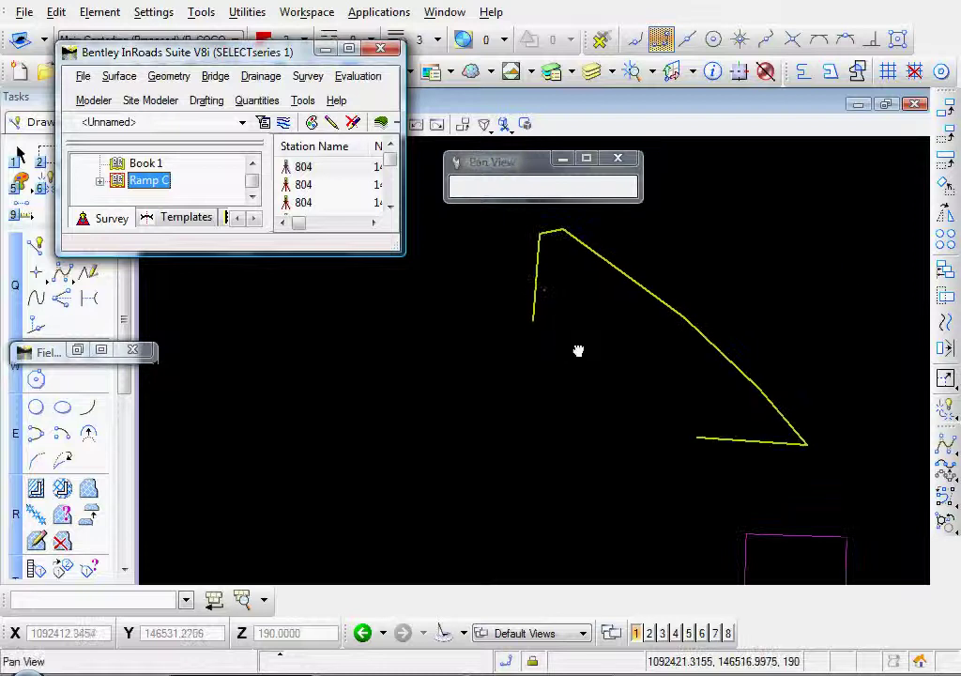
middle_click_drag(580, 350, 554, 347)
Display survey point symbols, point names and elevations in the drawing.
left_click(308, 76)
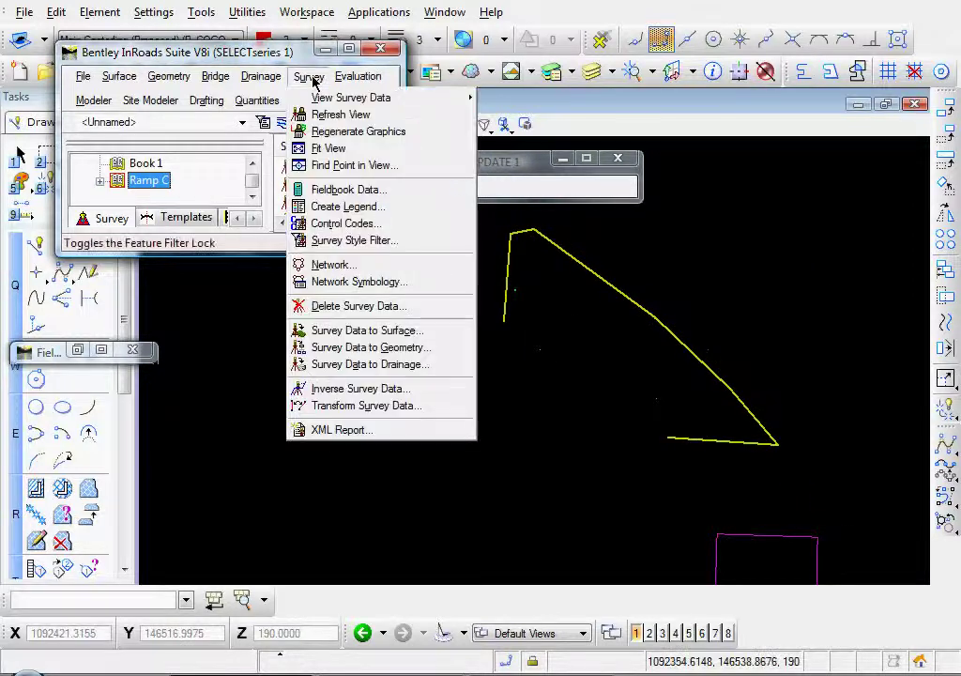
mouse_move(320, 98)
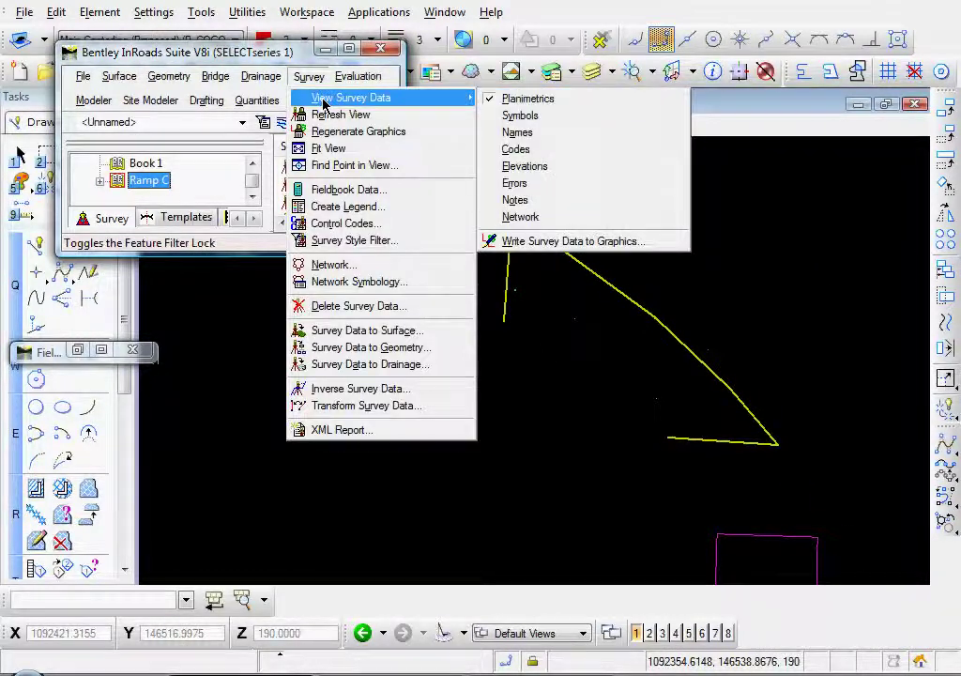
left_click(522, 115)
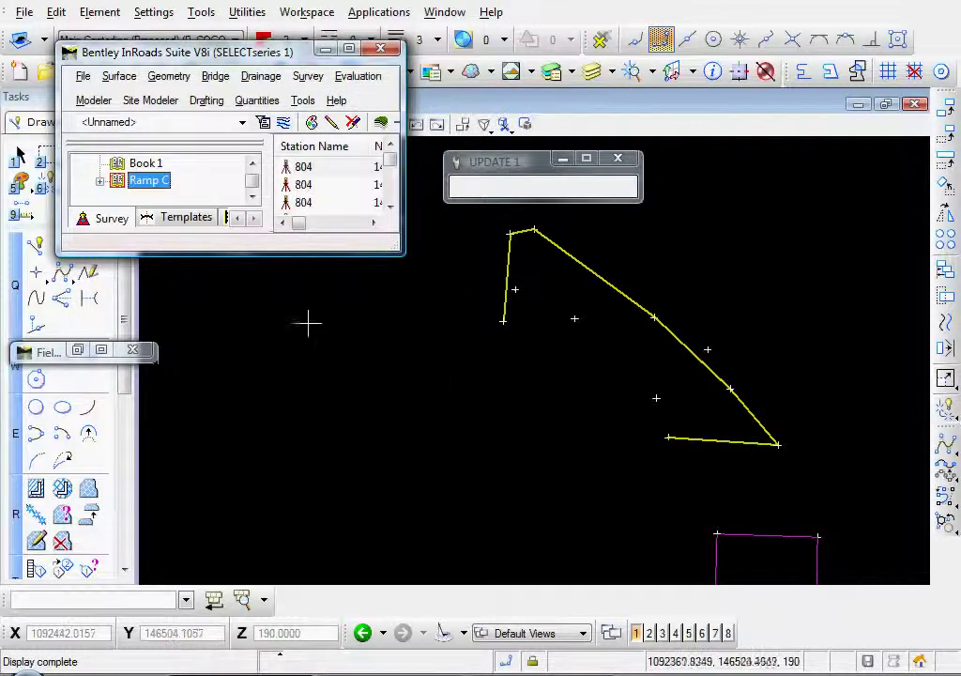
left_click(306, 78)
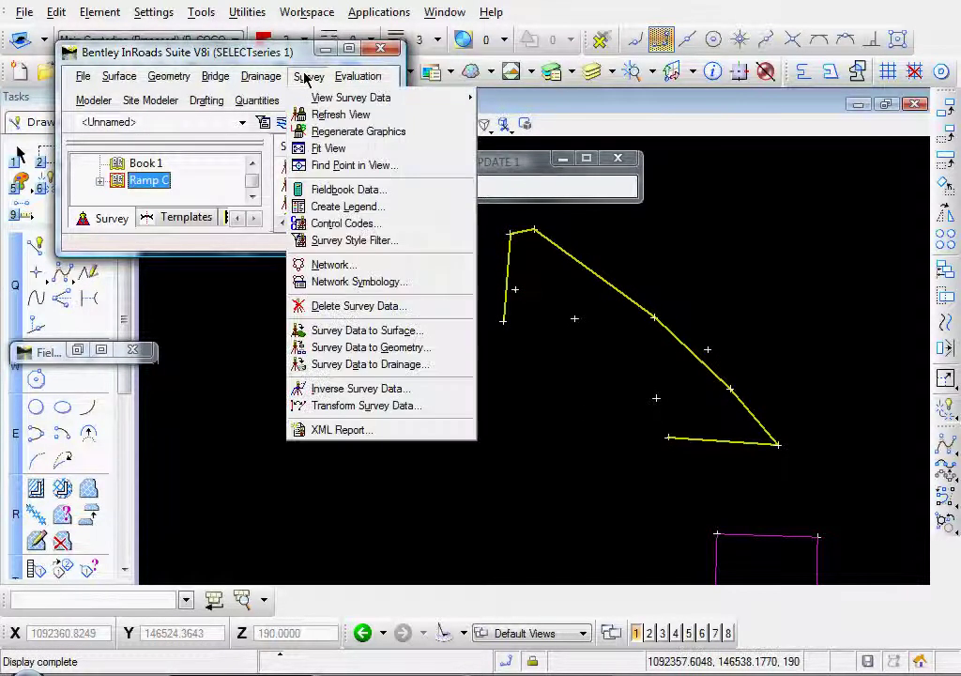
mouse_move(314, 96)
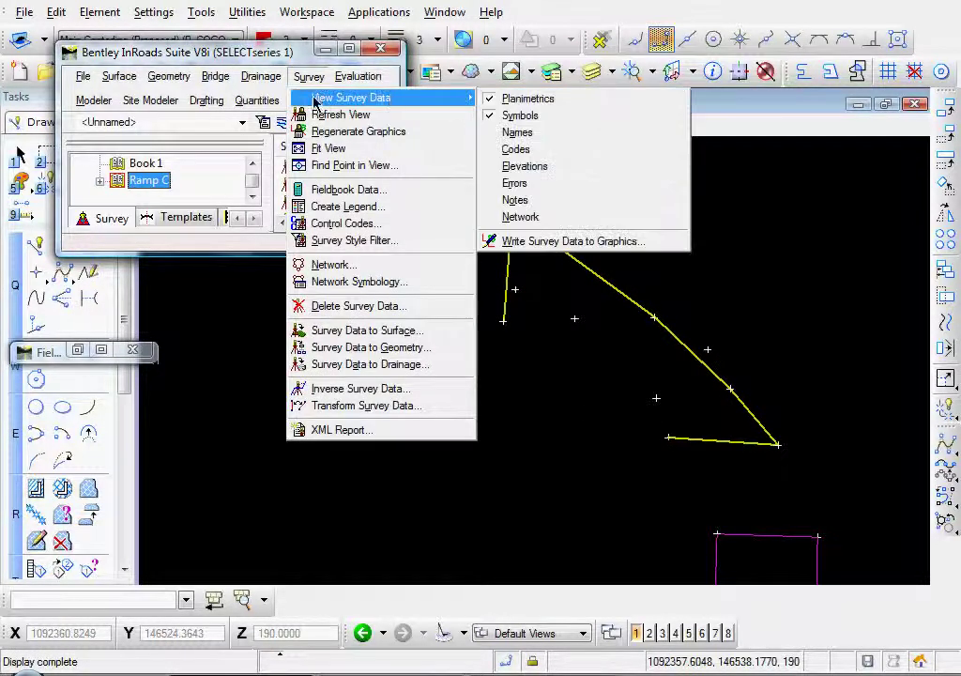
left_click(517, 132)
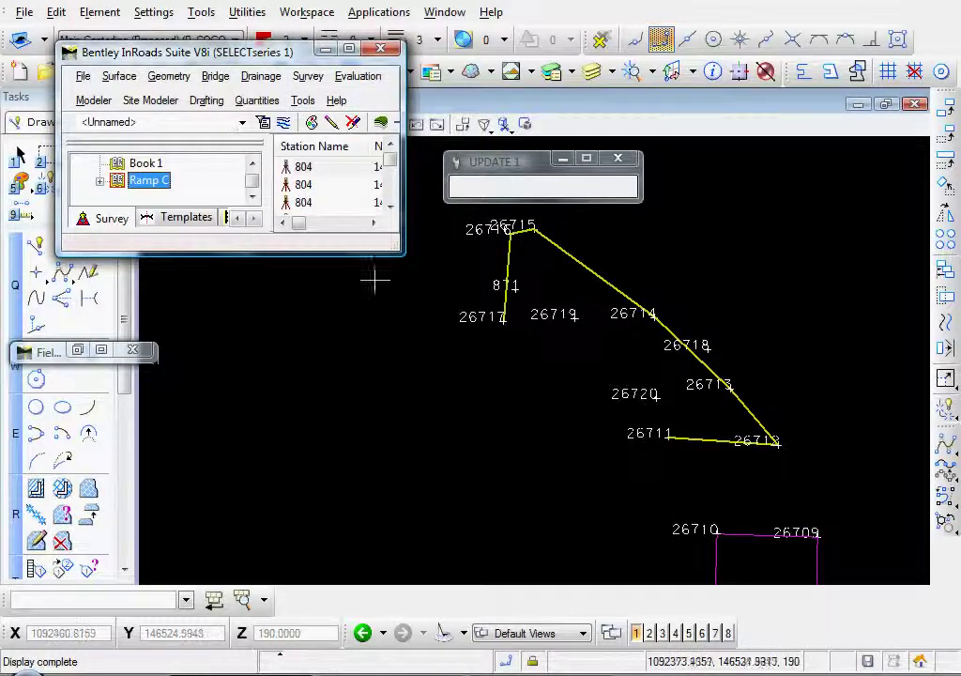
left_click(308, 78)
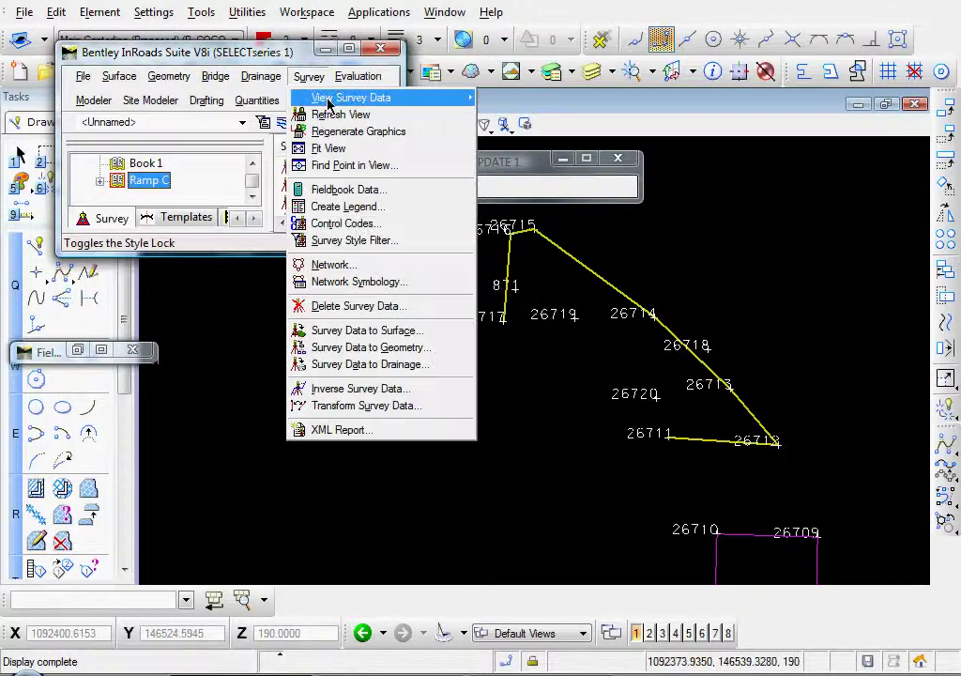
mouse_move(388, 102)
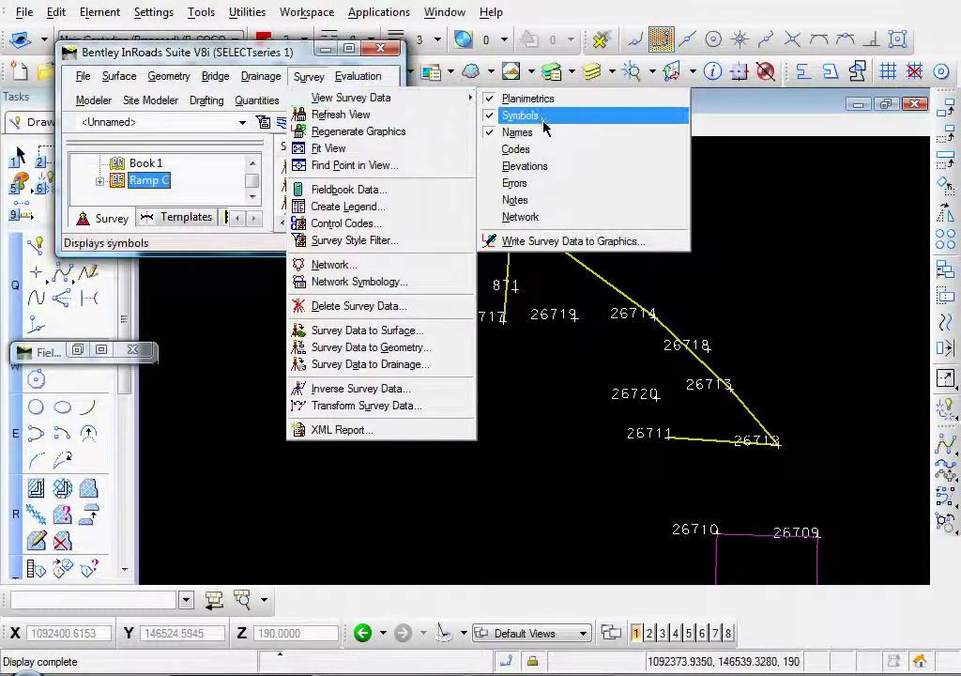
left_click(523, 171)
scroll(686, 299, "up", 5)
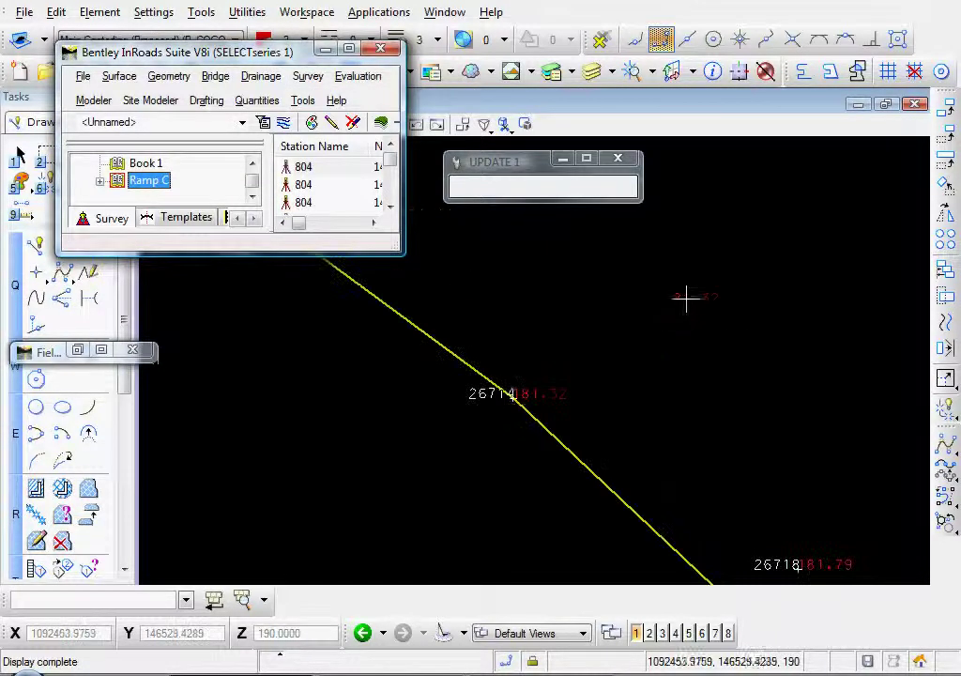
scroll(517, 388, "down", 5)
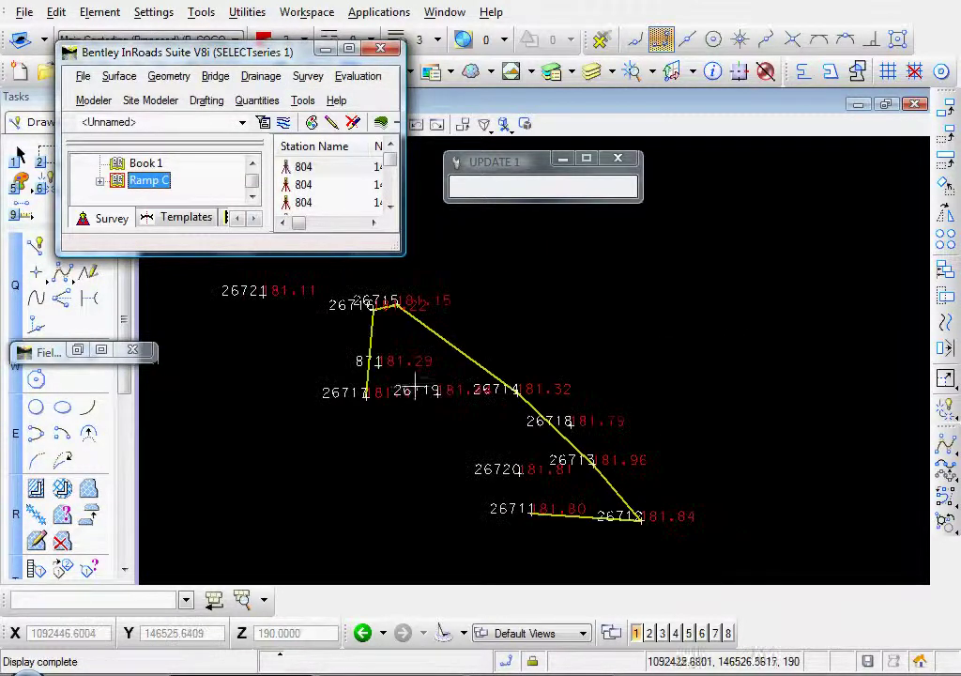
mouse_move(520, 389)
middle_mouse_down()
mouse_move(549, 373)
mouse_move(593, 371)
middle_mouse_up()
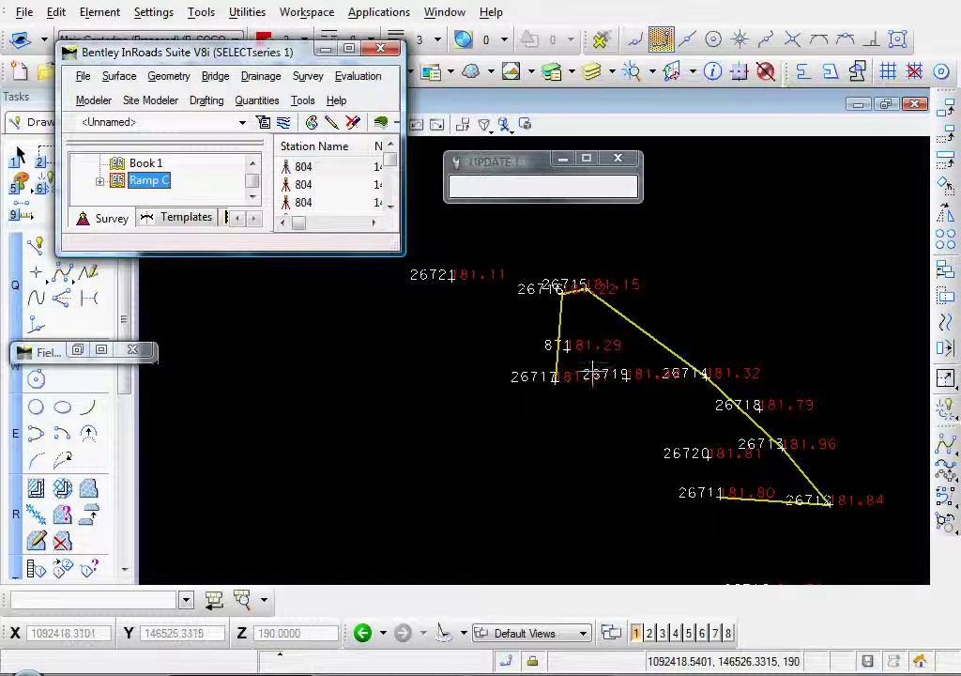
Turn on point codes, pan across points 26715–26717, and restore the Ramp C fieldbook.
left_click(308, 76)
mouse_move(392, 104)
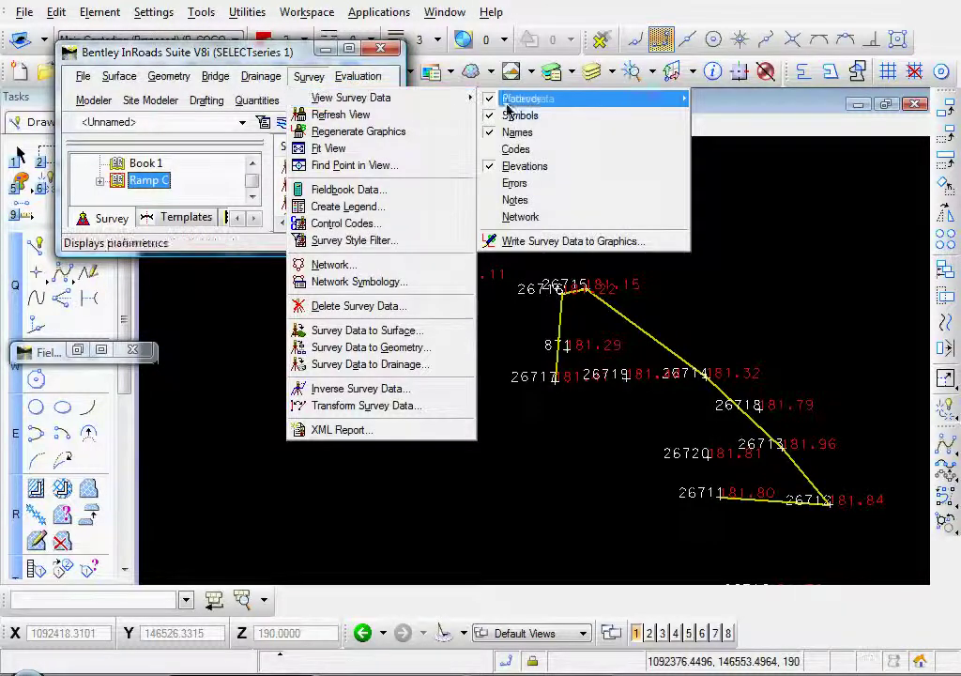
left_click(543, 160)
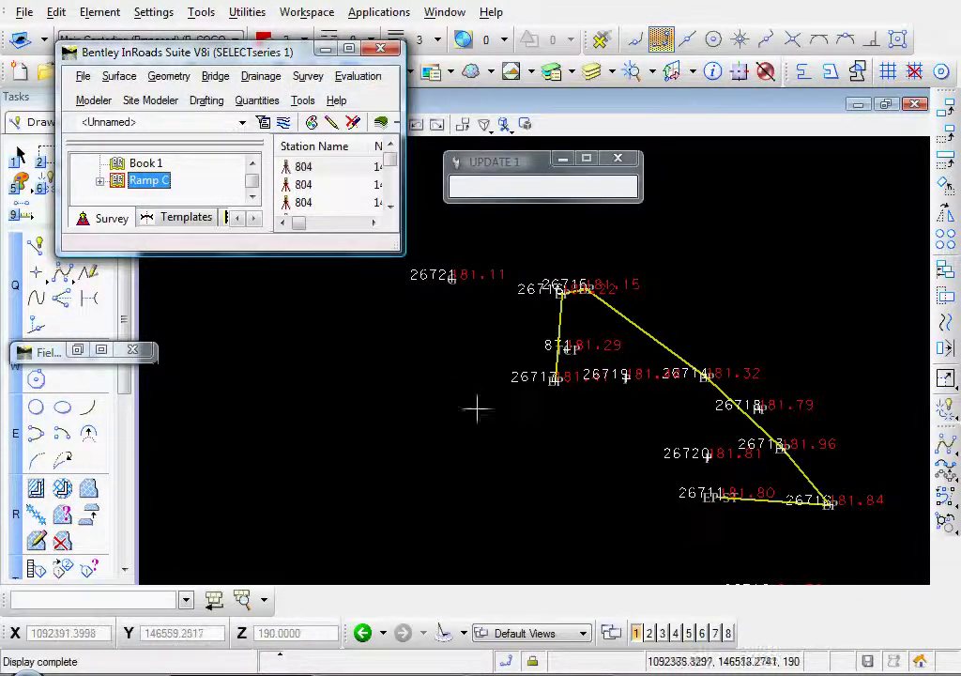
scroll(554, 384, "up", 5)
mouse_move(546, 373)
middle_mouse_down()
mouse_move(489, 407)
mouse_move(584, 300)
mouse_move(545, 404)
middle_mouse_up()
middle_click_drag(575, 369, 575, 446)
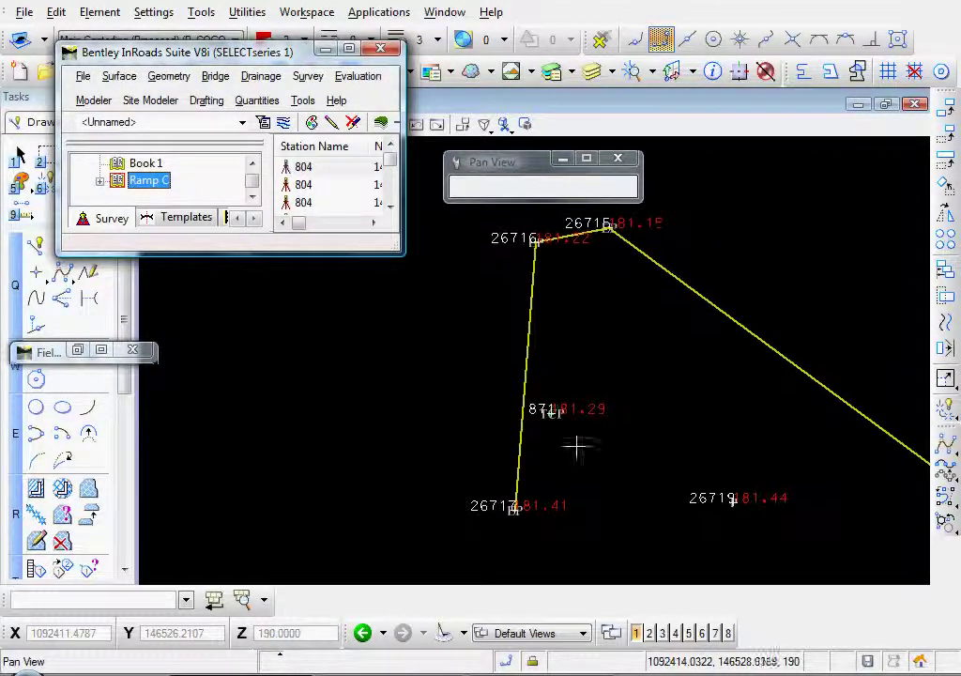
scroll(633, 300, "down", 3)
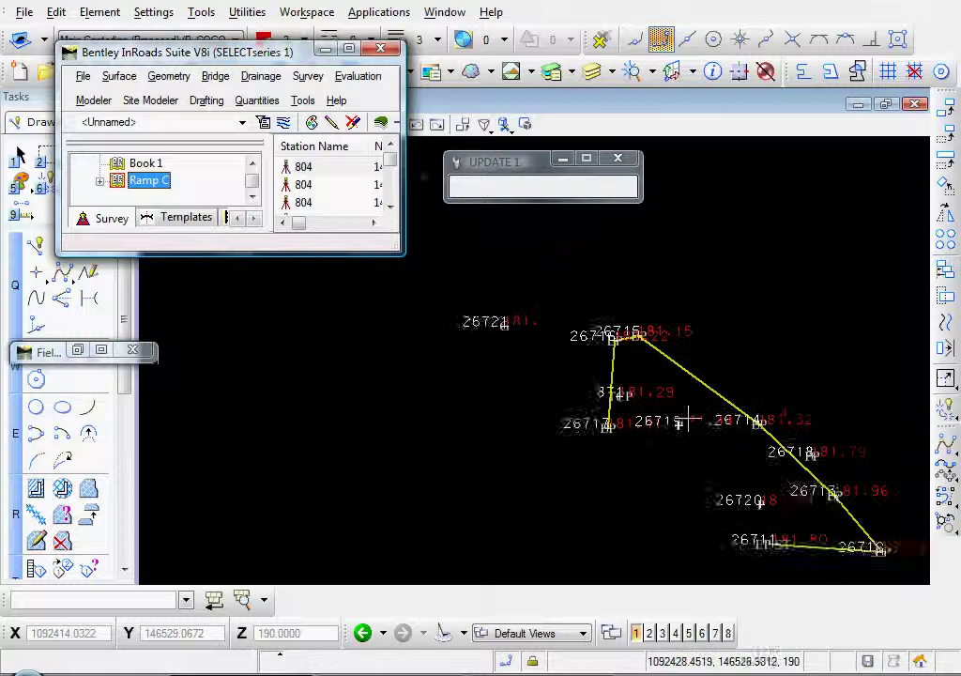
mouse_move(674, 412)
middle_mouse_down()
mouse_move(674, 344)
mouse_move(683, 339)
middle_mouse_up()
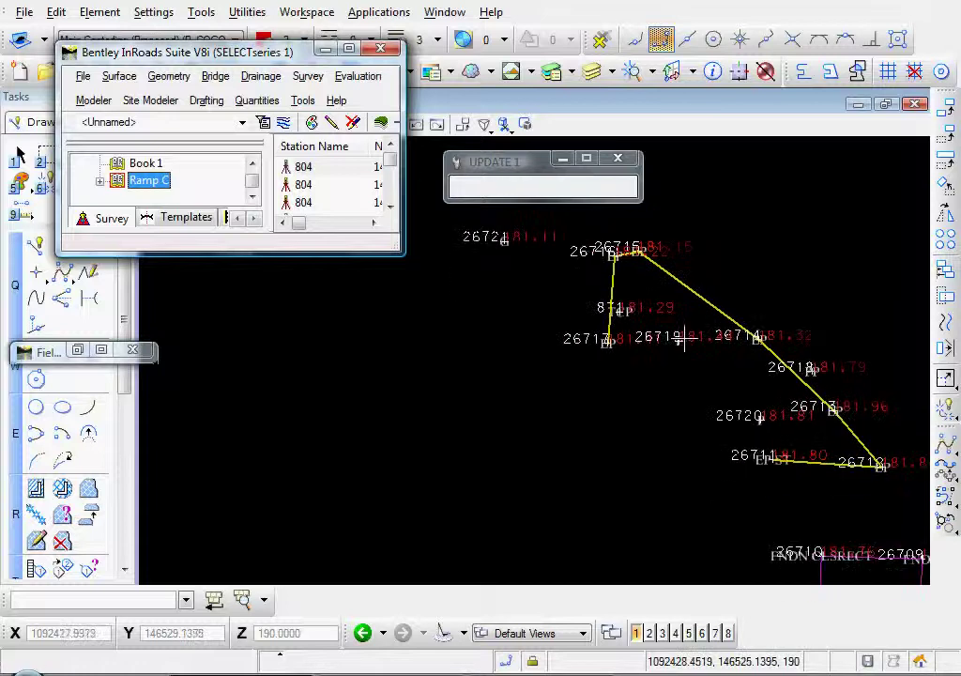
left_click(78, 351)
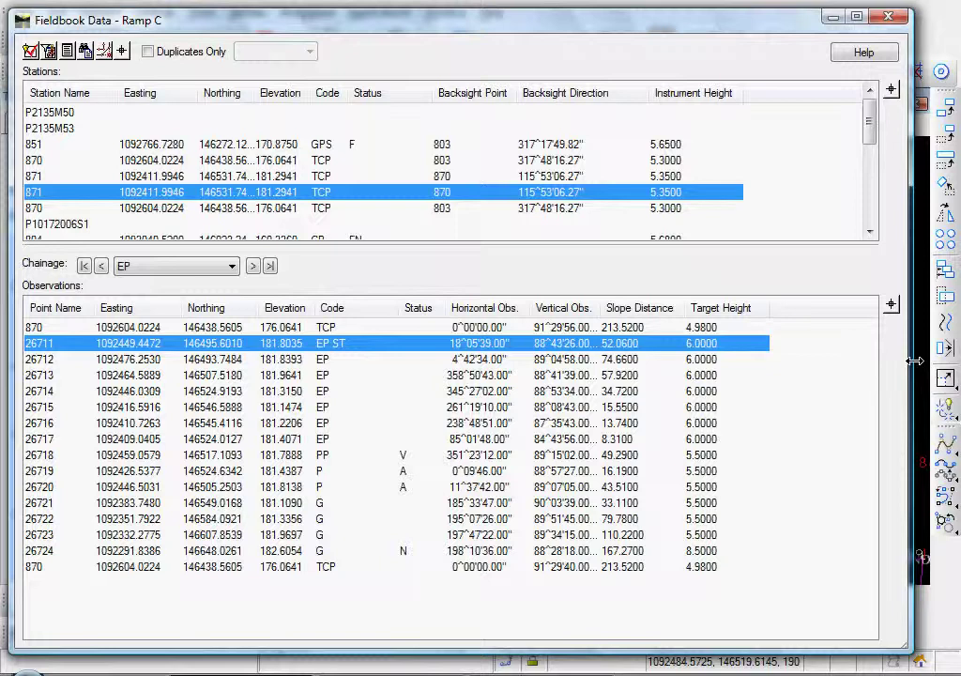
Narrow the fieldbook beside the drawing and centre the view on observation 26711.
left_click_drag(900, 361, 402, 357)
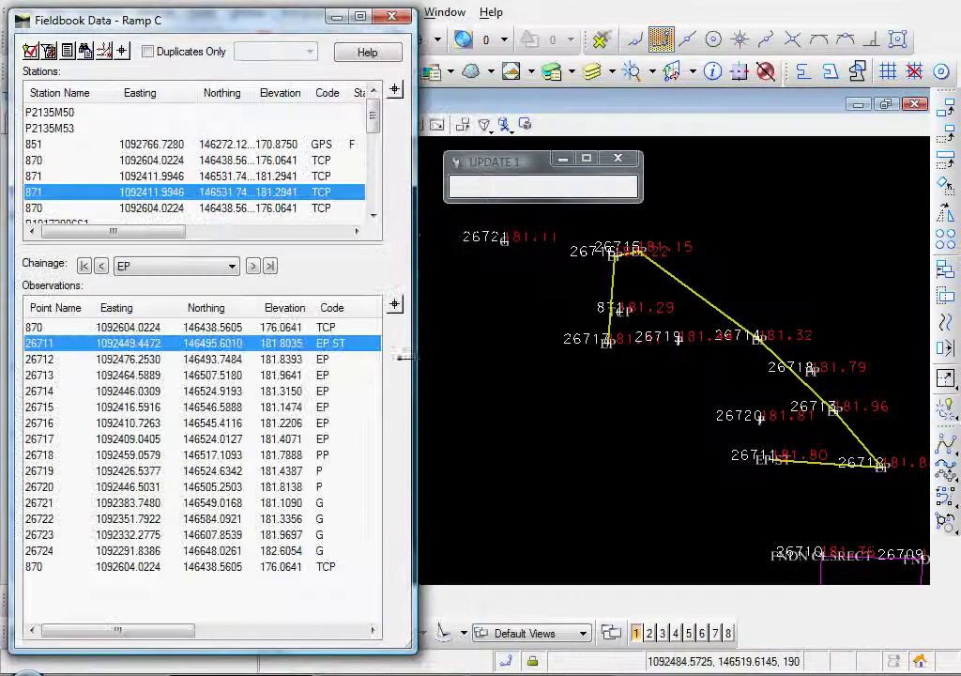
mouse_move(536, 408)
middle_mouse_down()
mouse_move(547, 407)
mouse_move(536, 407)
middle_mouse_up()
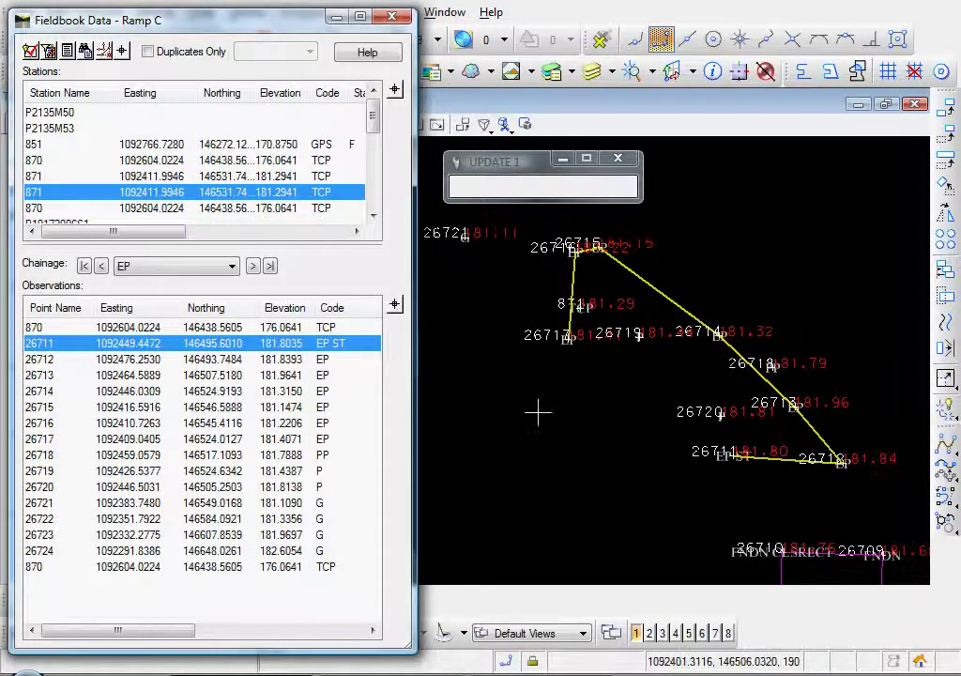
right_click(51, 345)
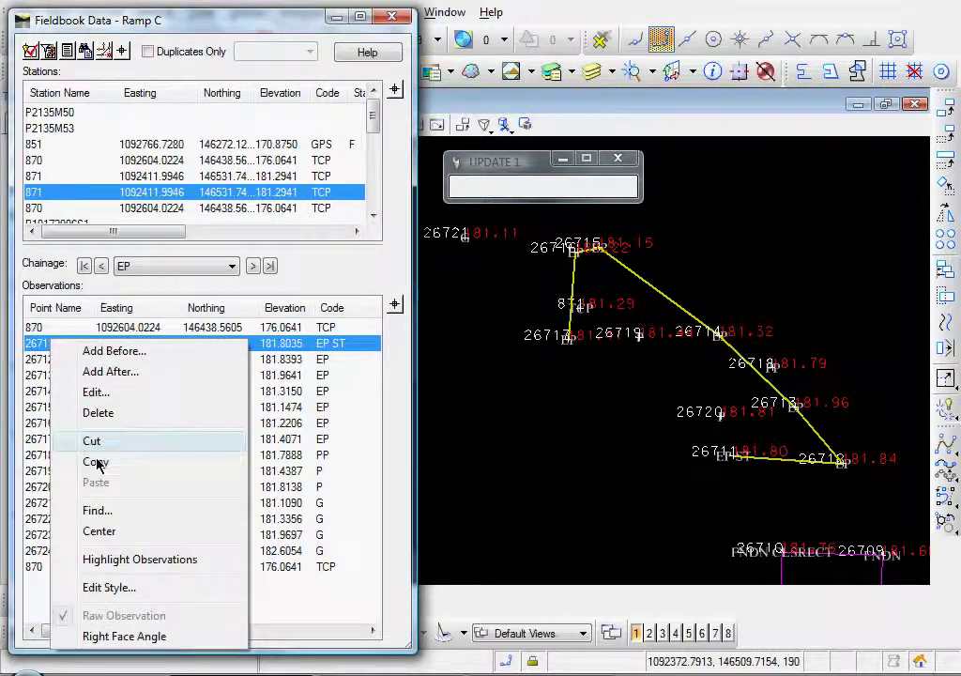
left_click(99, 531)
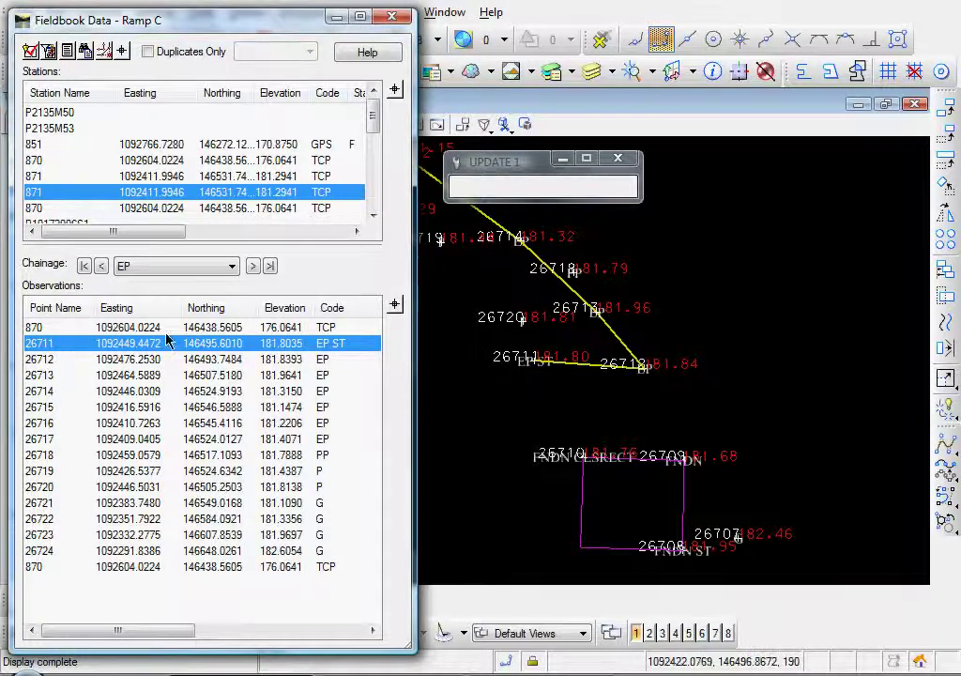
Highlight observation 26711 in the drawing and select the EP chainage entry.
right_click(80, 348)
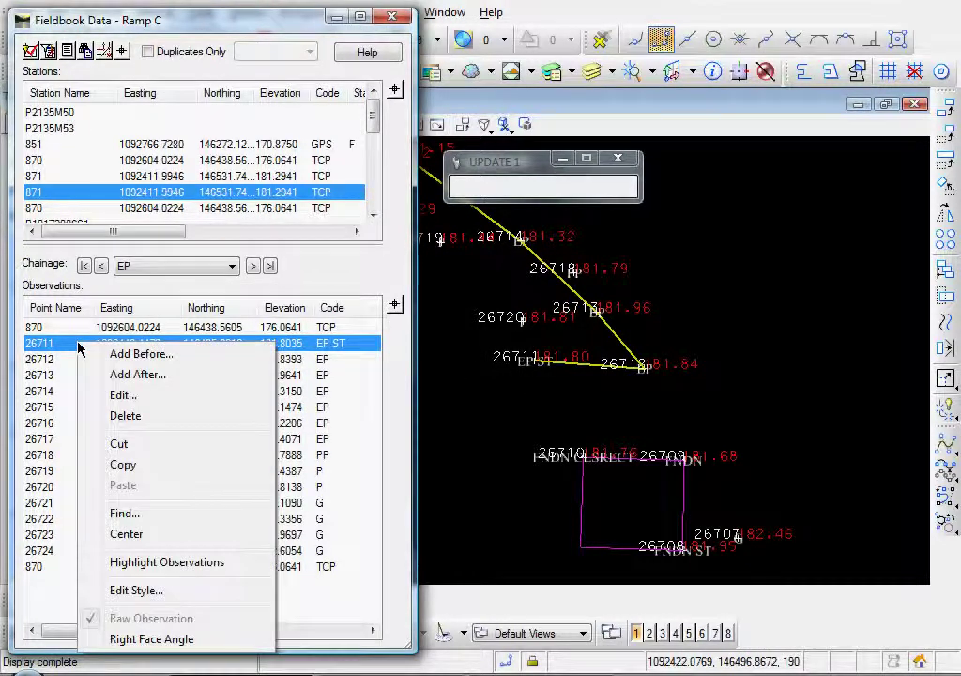
left_click(122, 563)
middle_click_drag(485, 388, 669, 462)
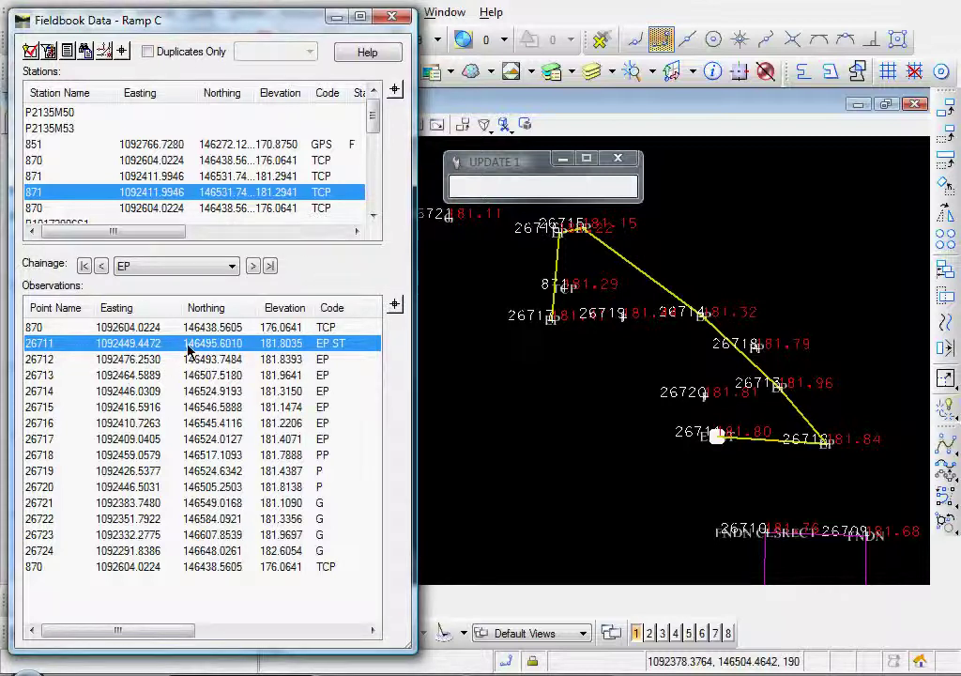
left_click(155, 267)
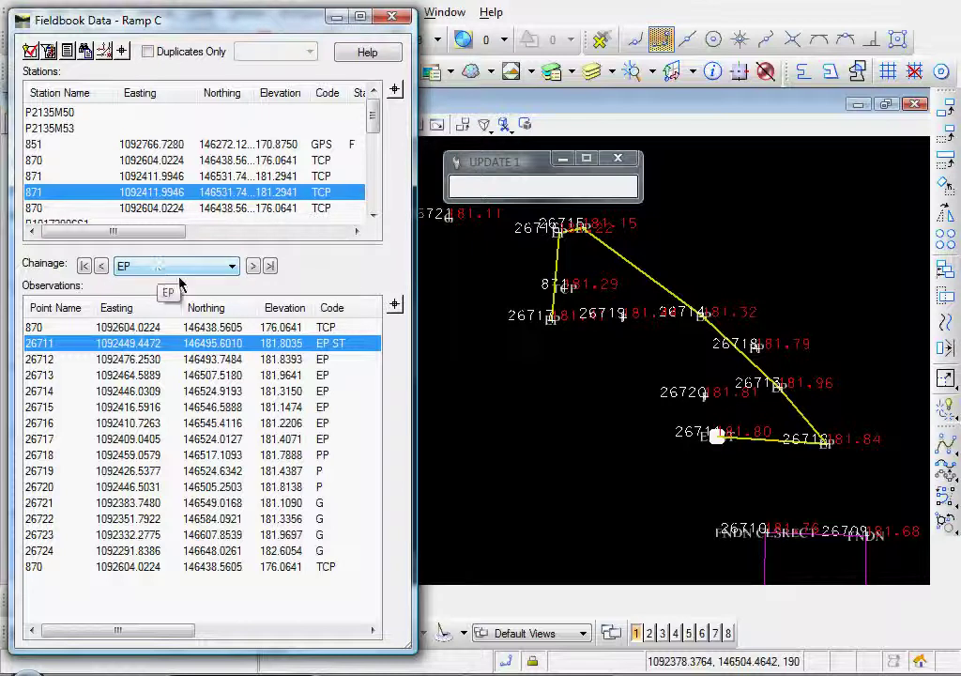
Step through EP chainage observations 26712 to 26717 until the end of the chainage.
left_click(253, 268)
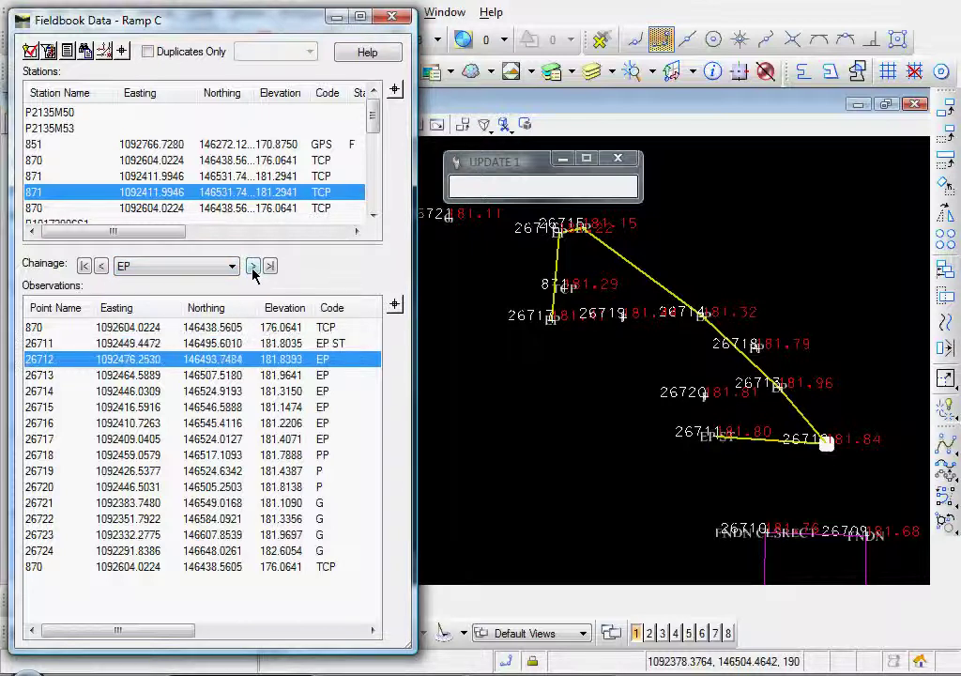
left_click(253, 267)
left_click(252, 267)
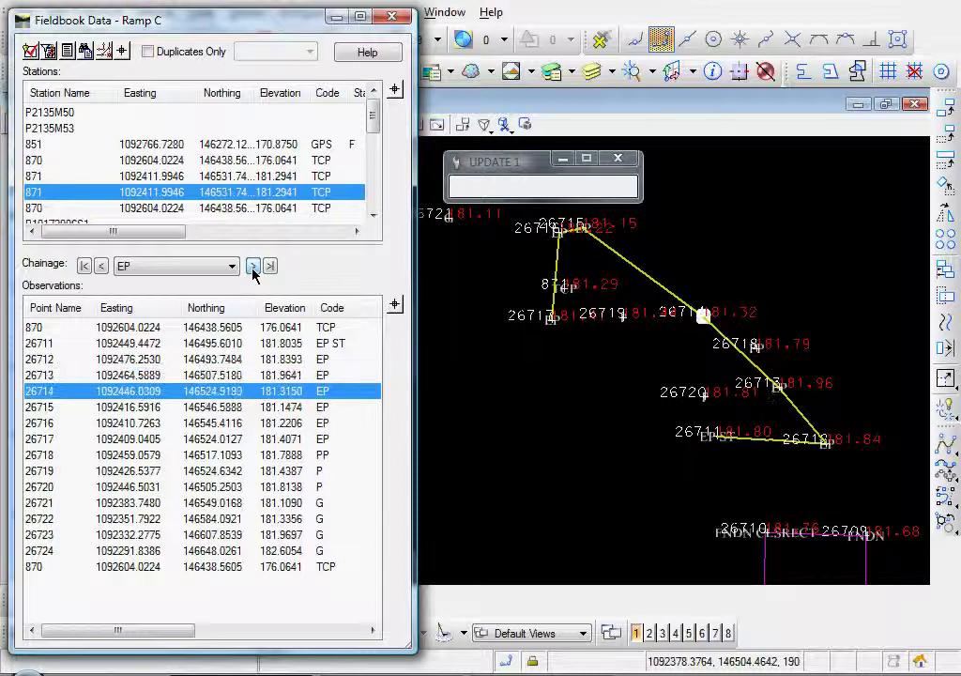
left_click(252, 268)
left_click(253, 268)
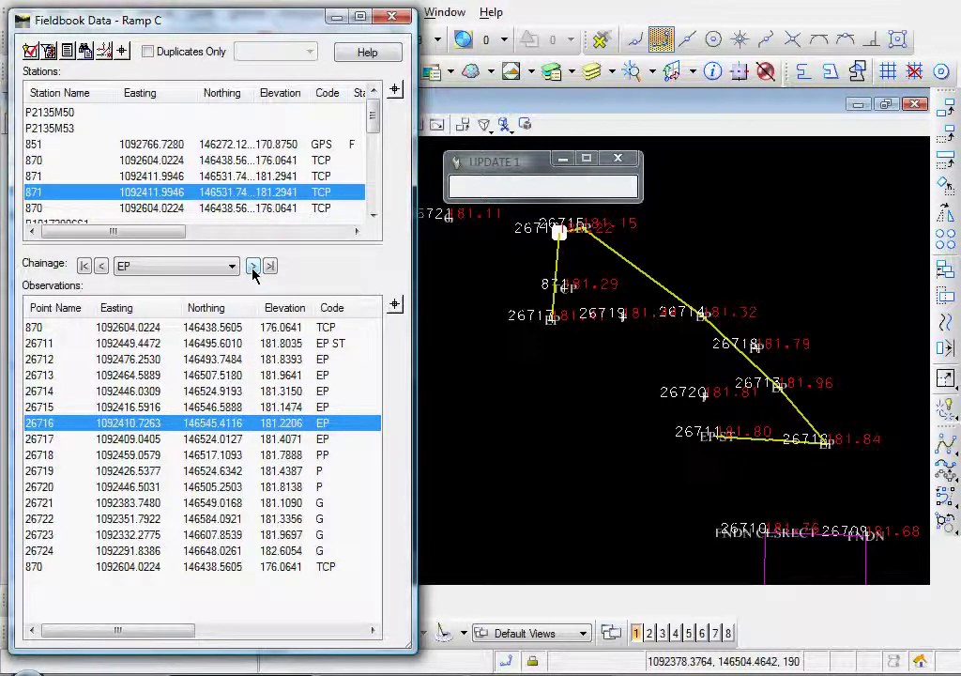
left_click(253, 268)
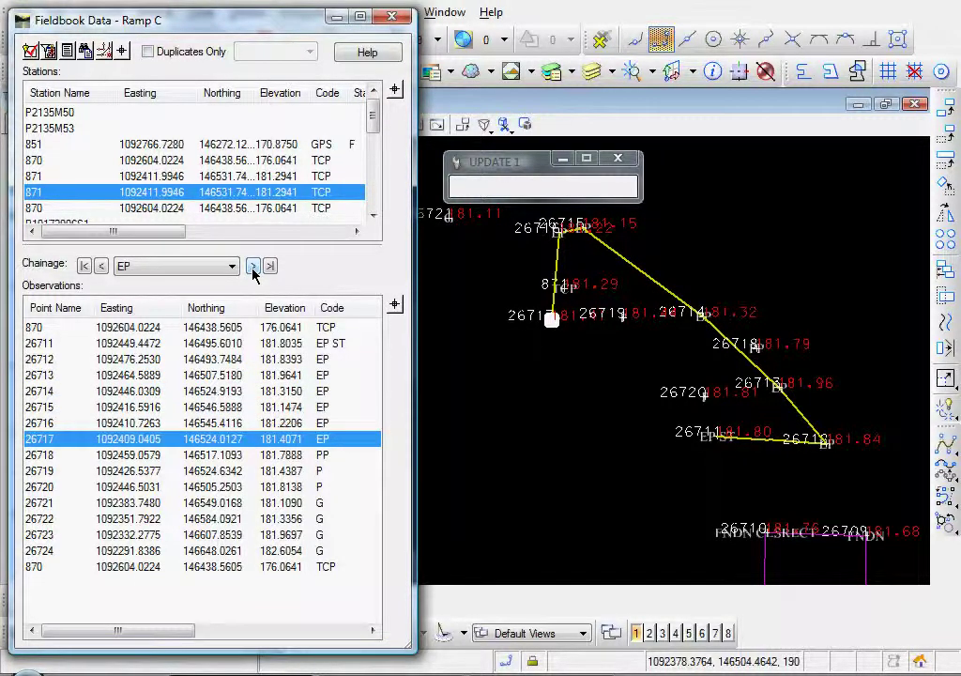
left_click(253, 267)
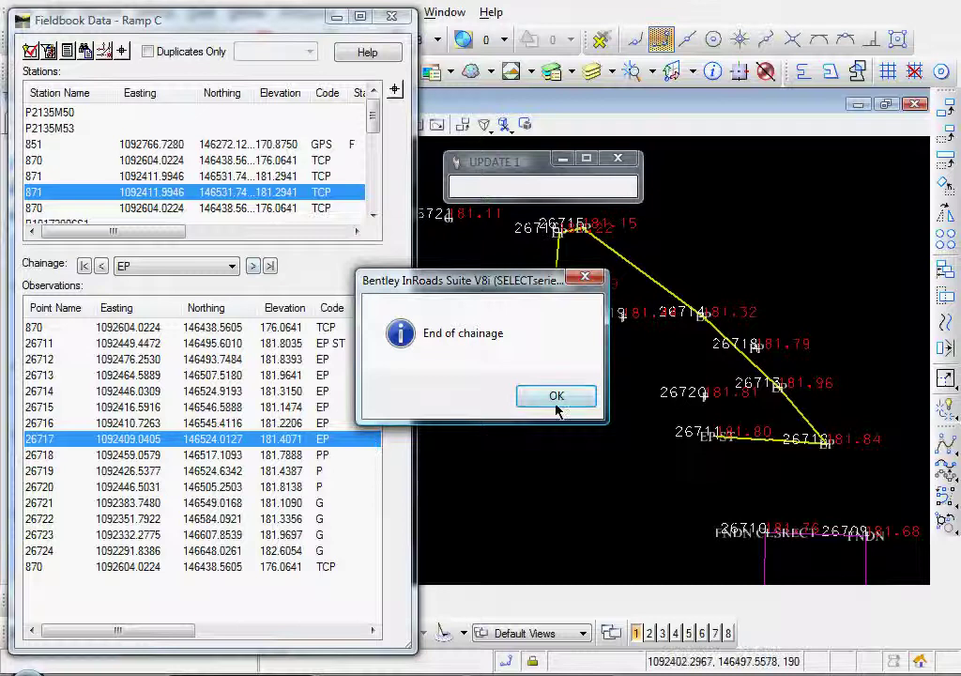
Dismiss the End of chainage message, reselect observation 26711 and minimize the Fieldbook Data.
left_click(556, 402)
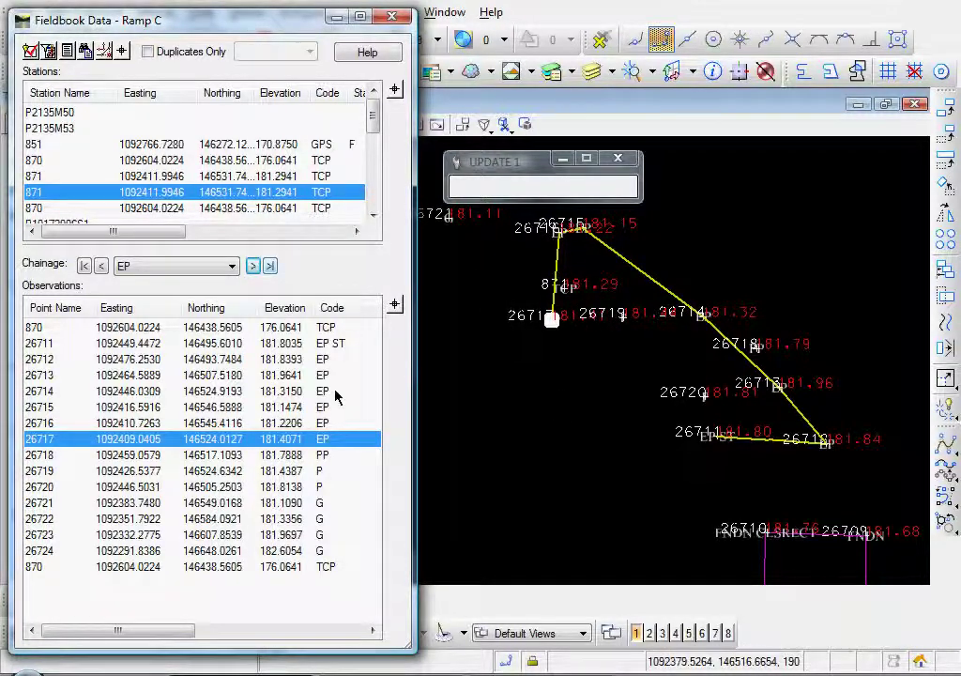
left_click(332, 346)
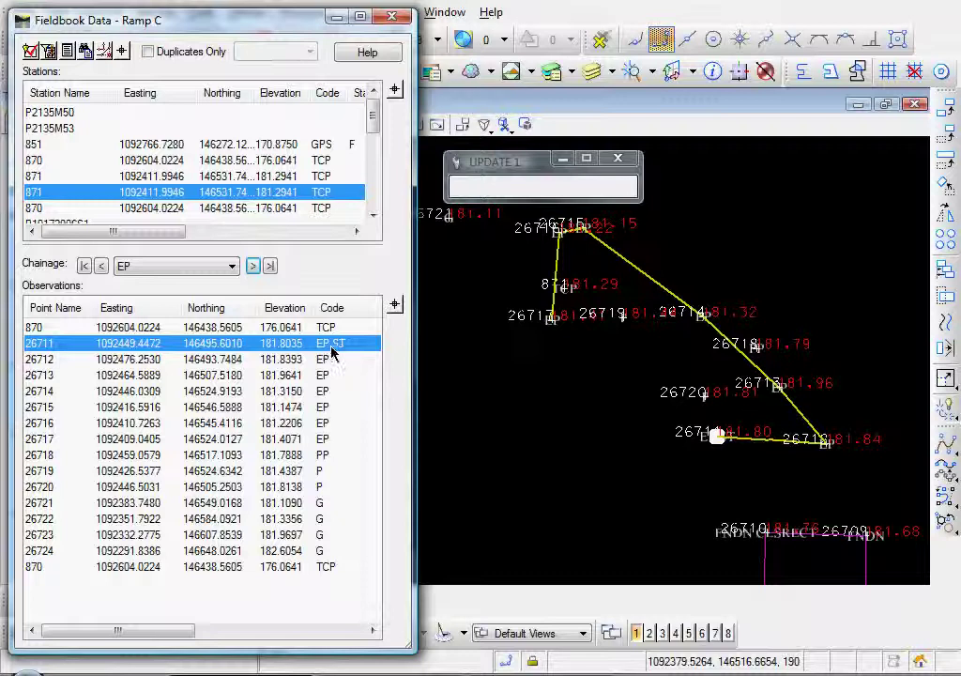
left_click(335, 16)
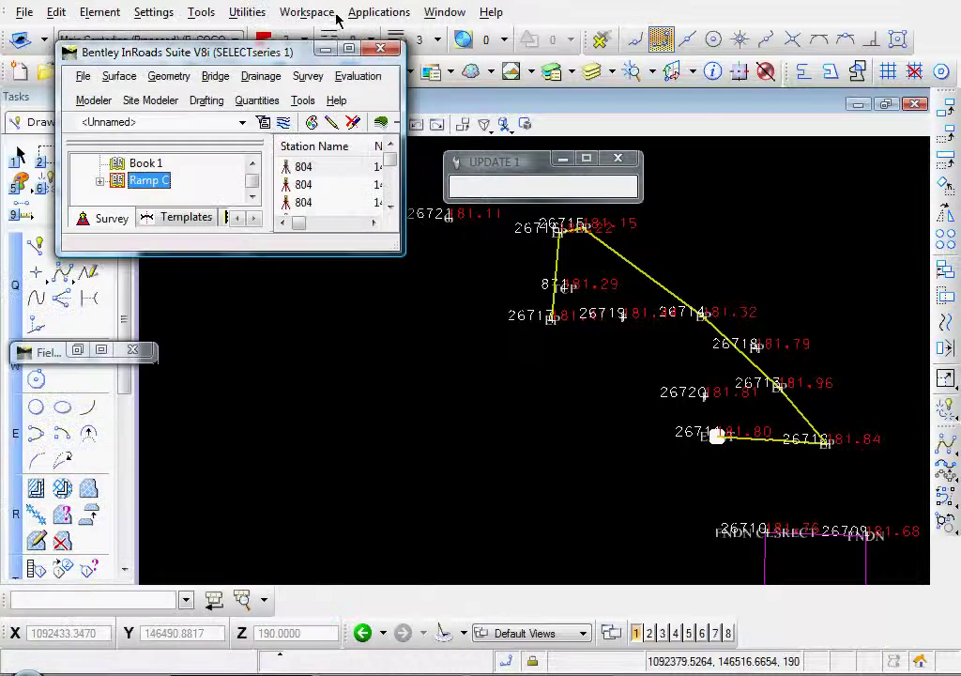
left_click(311, 79)
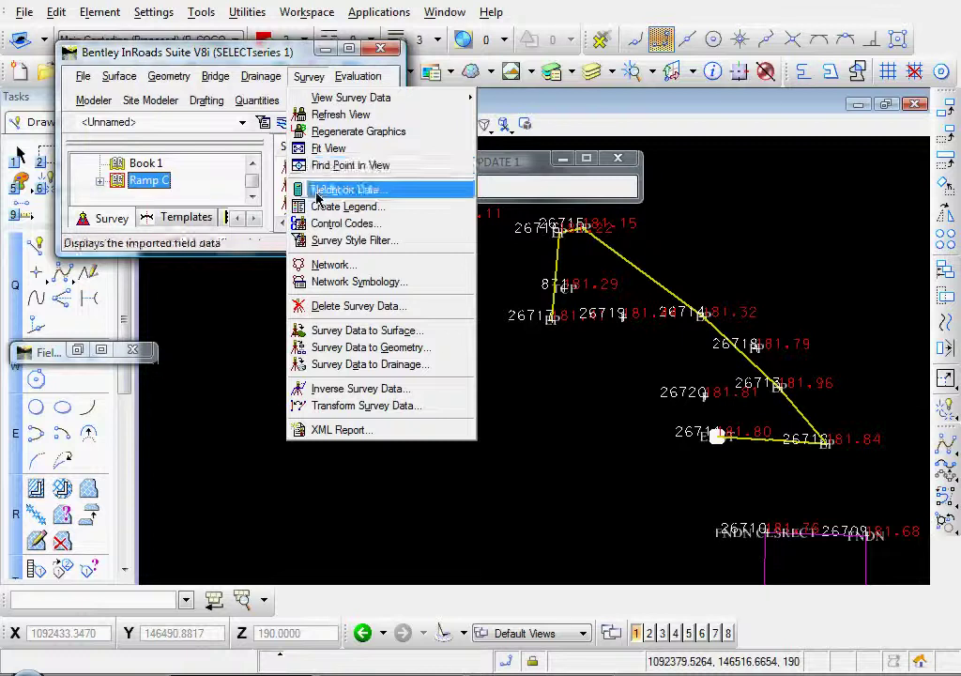
Inspect the Start, Close, PC, PT and DNC alpha control codes, then close the table unchanged.
left_click(347, 223)
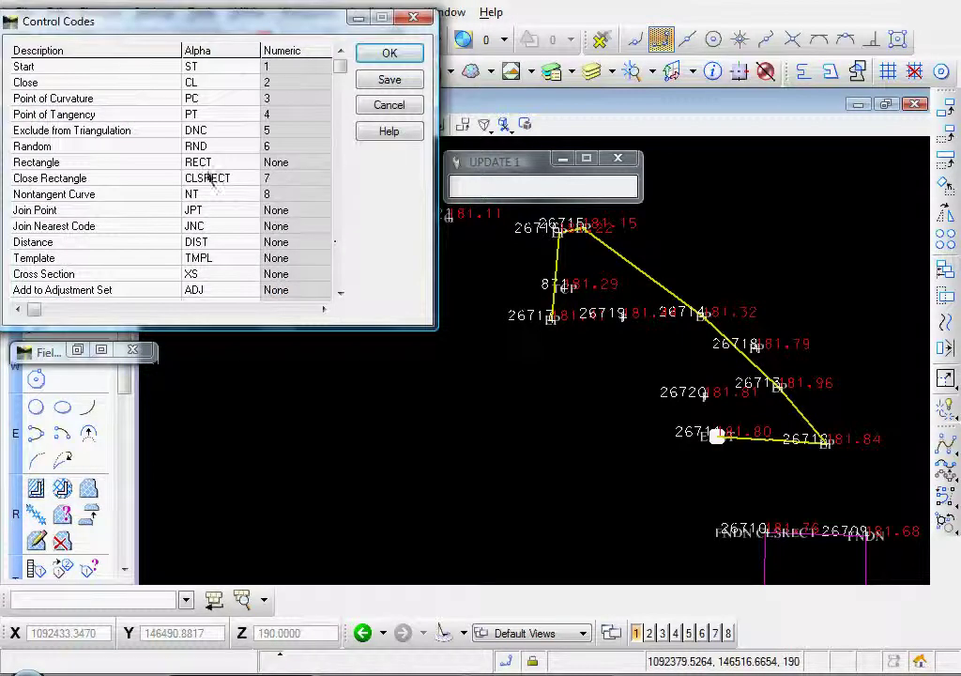
left_click(118, 69)
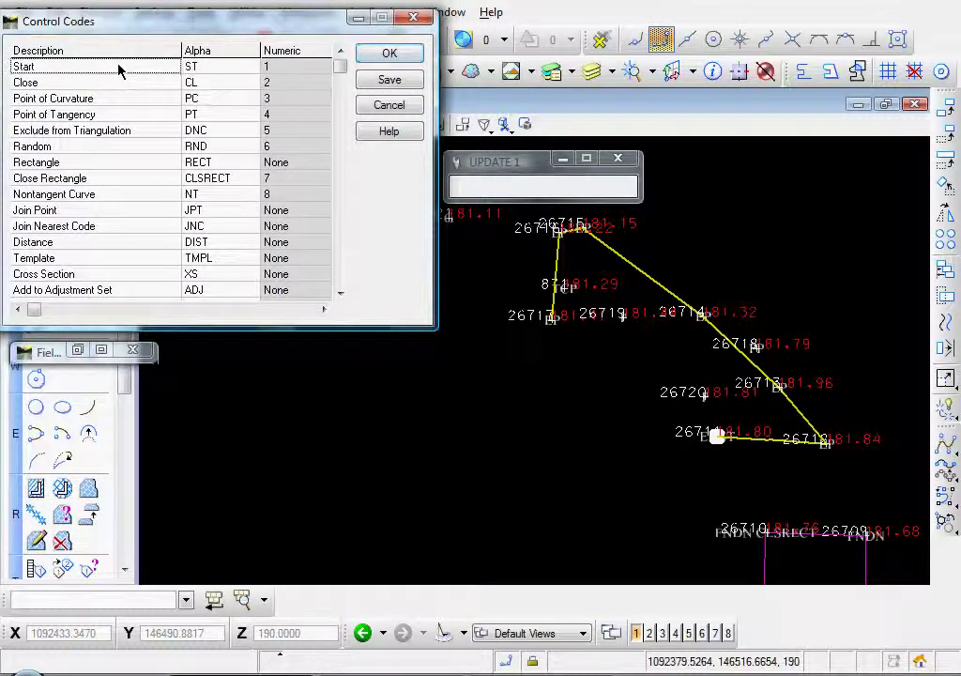
left_click(208, 69)
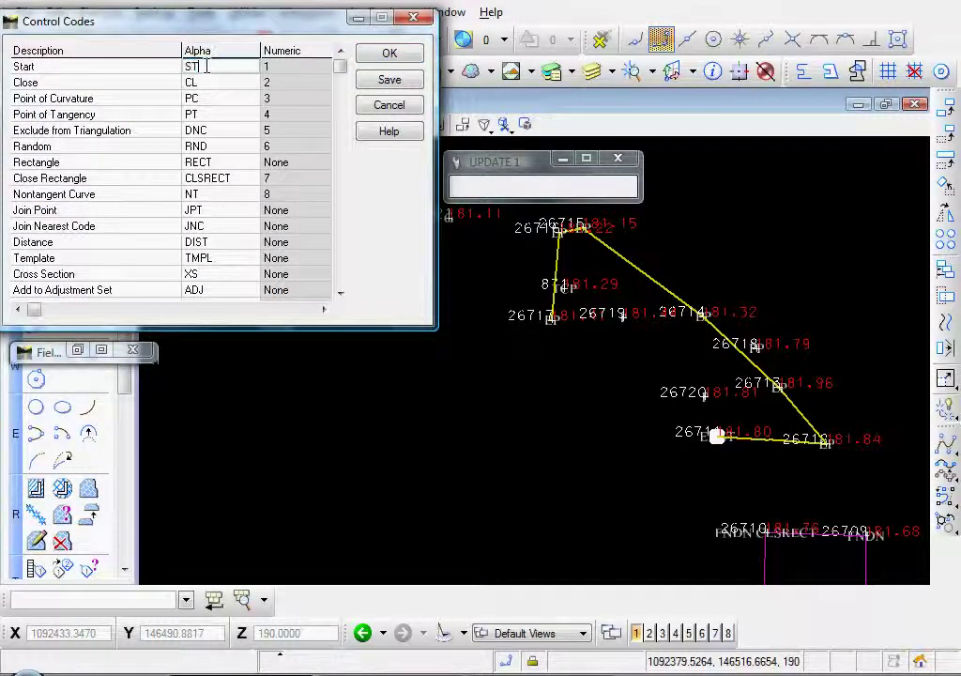
left_click(105, 84)
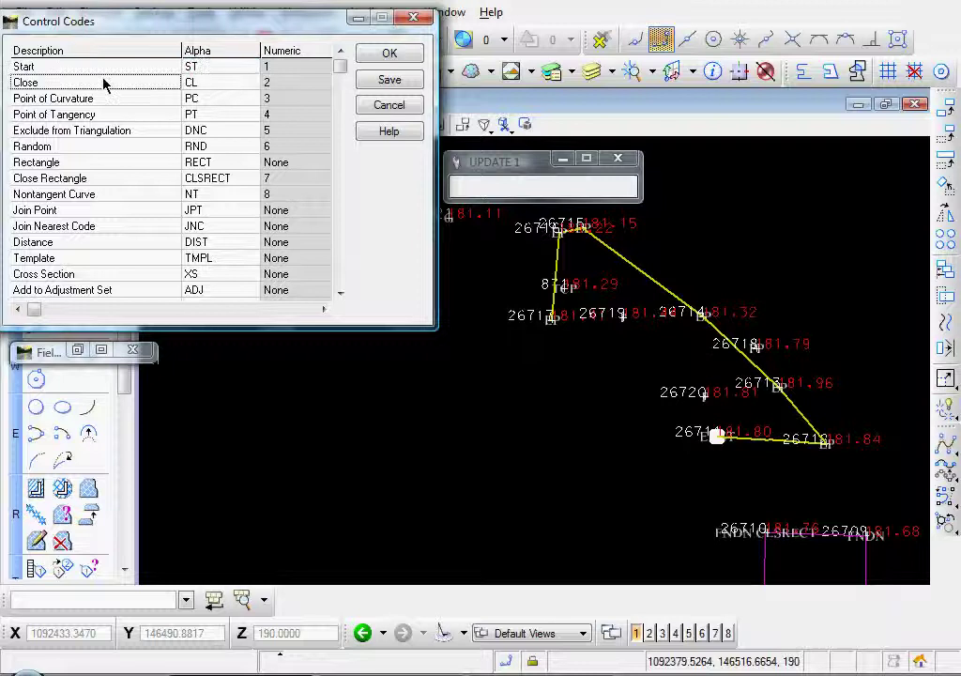
left_click(204, 84)
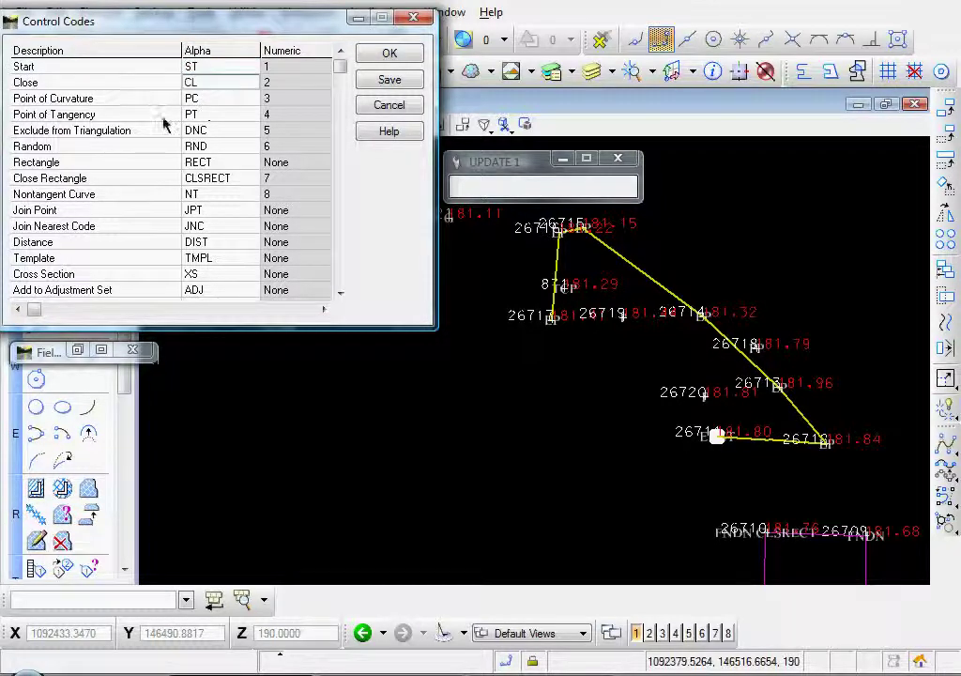
left_click(230, 99)
left_click(225, 117)
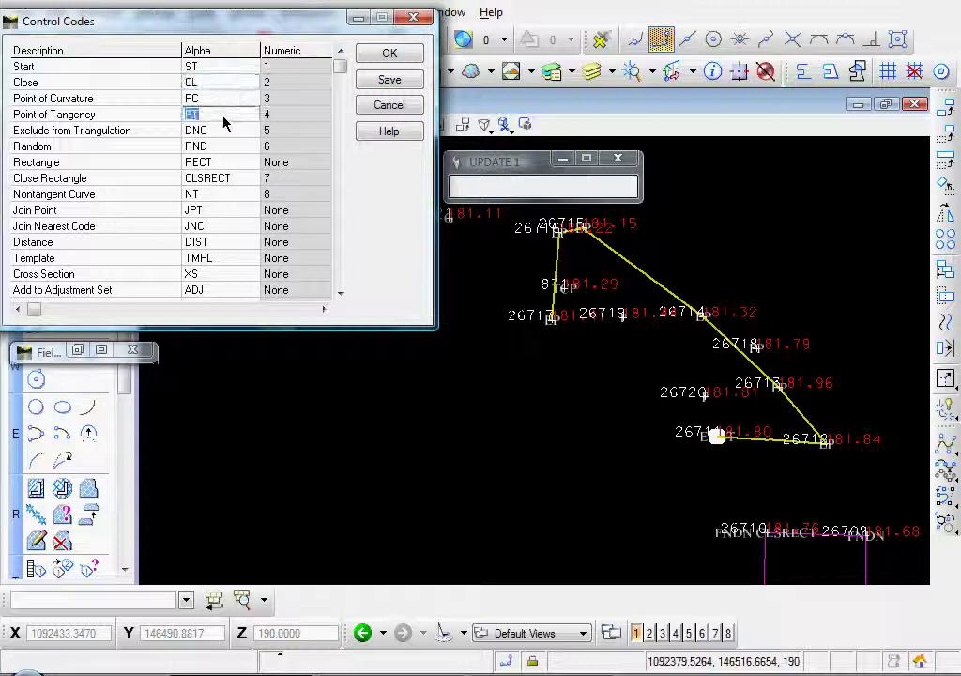
left_click(230, 132)
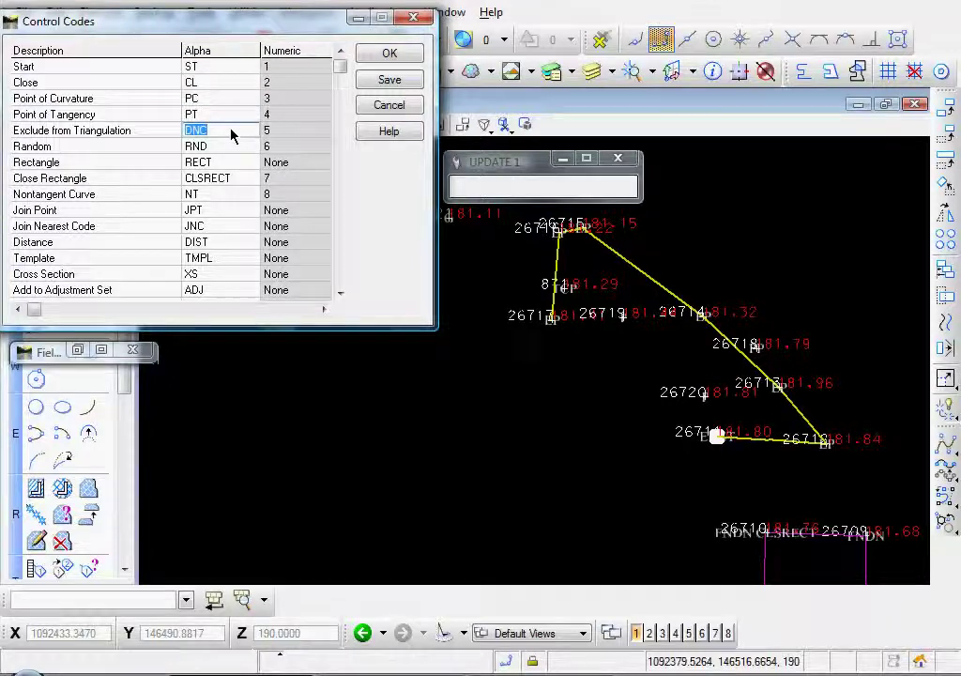
left_click(230, 129)
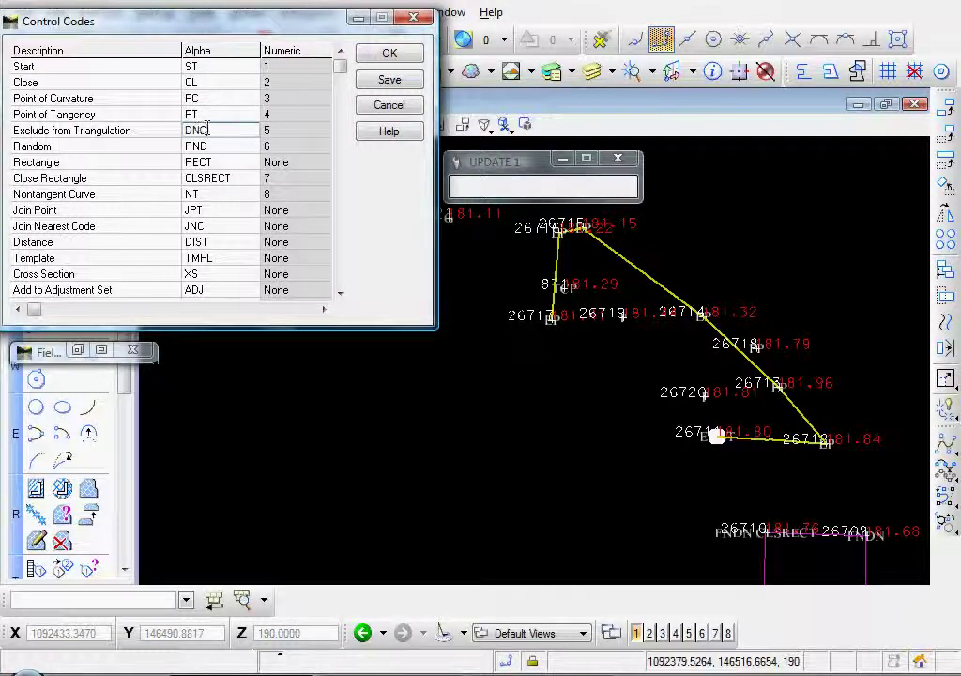
left_click(376, 89)
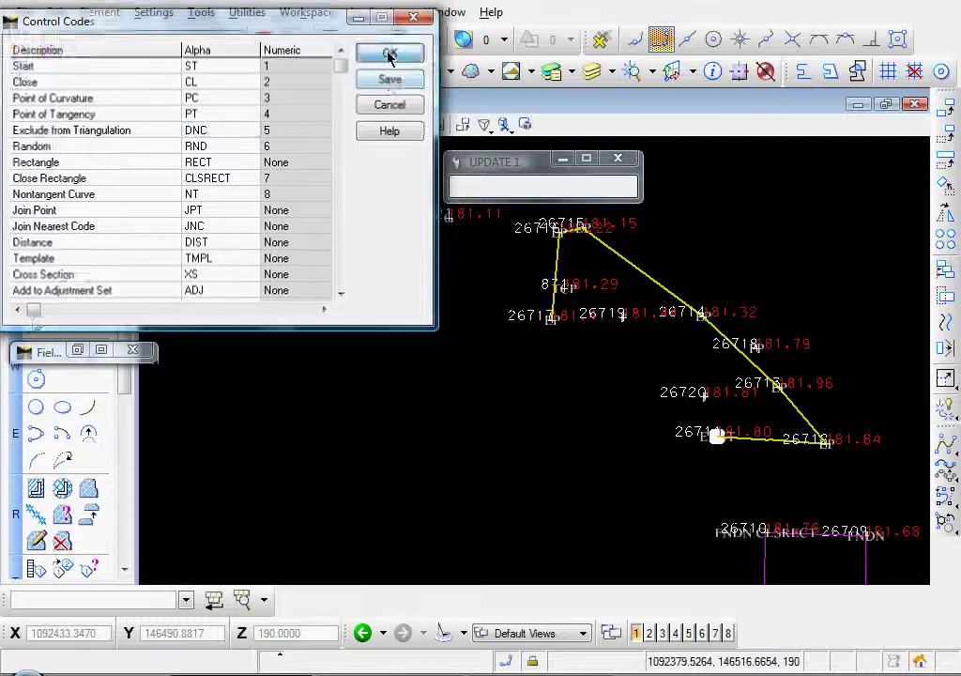
left_click(390, 56)
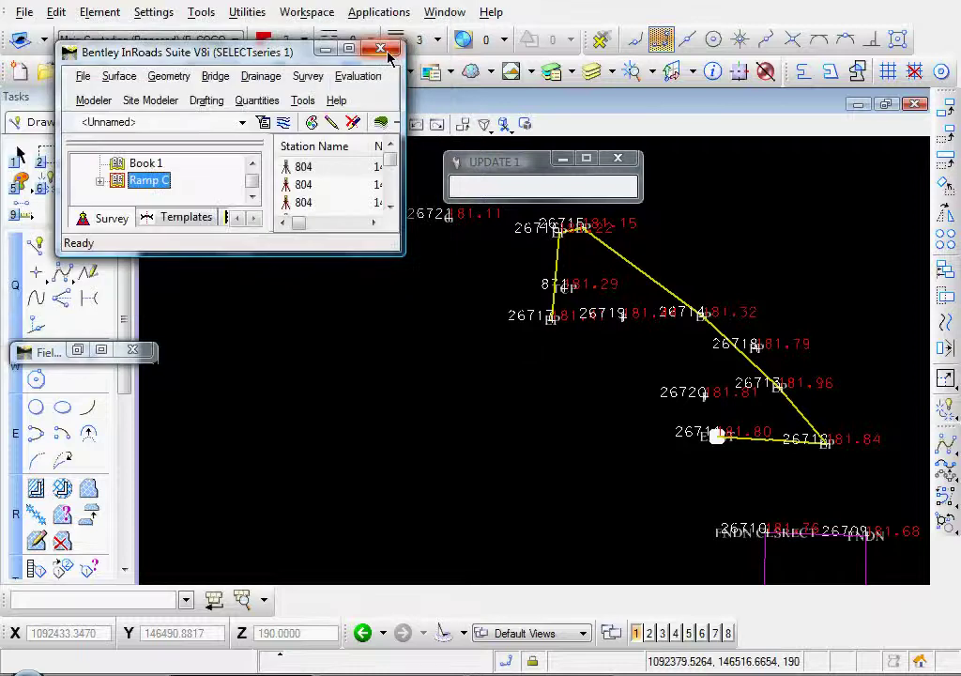
Import the Sokkia SDR survey file P10172006S1.sdr.
left_click(79, 351)
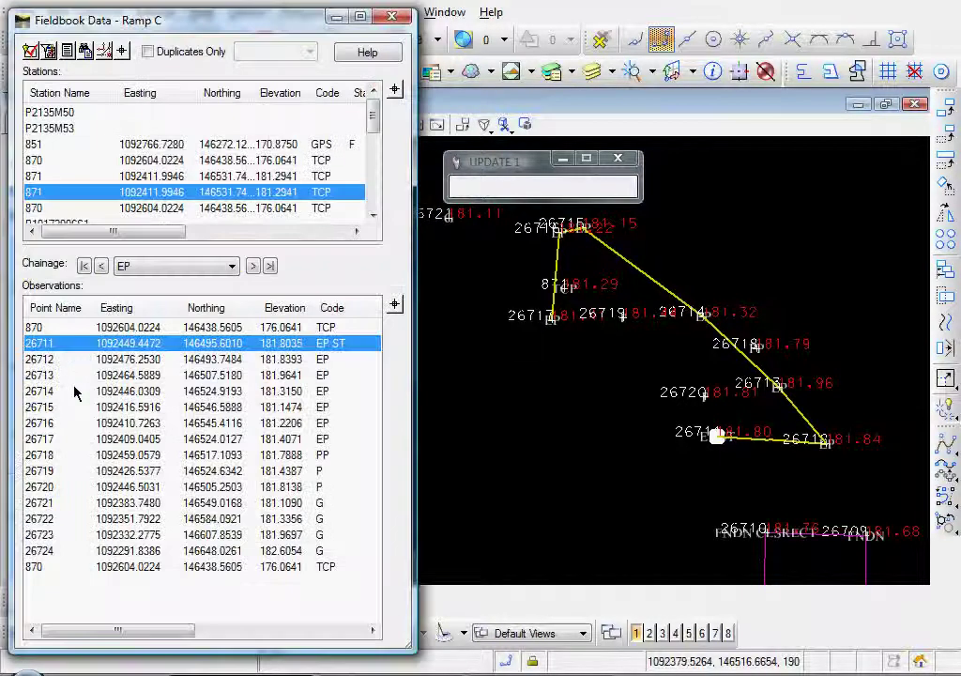
left_click(336, 17)
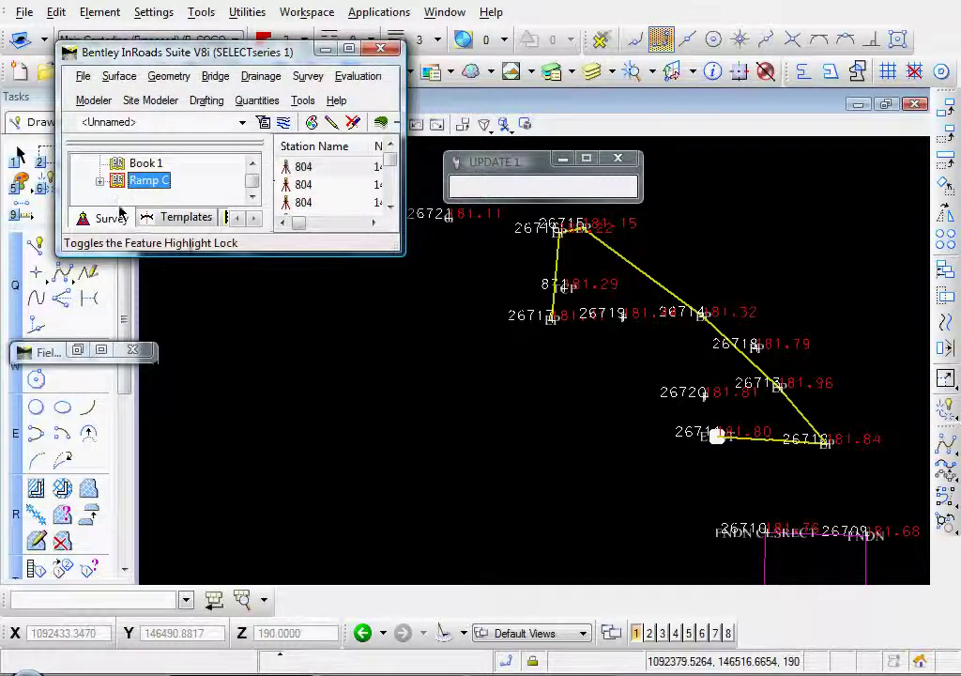
left_click(83, 77)
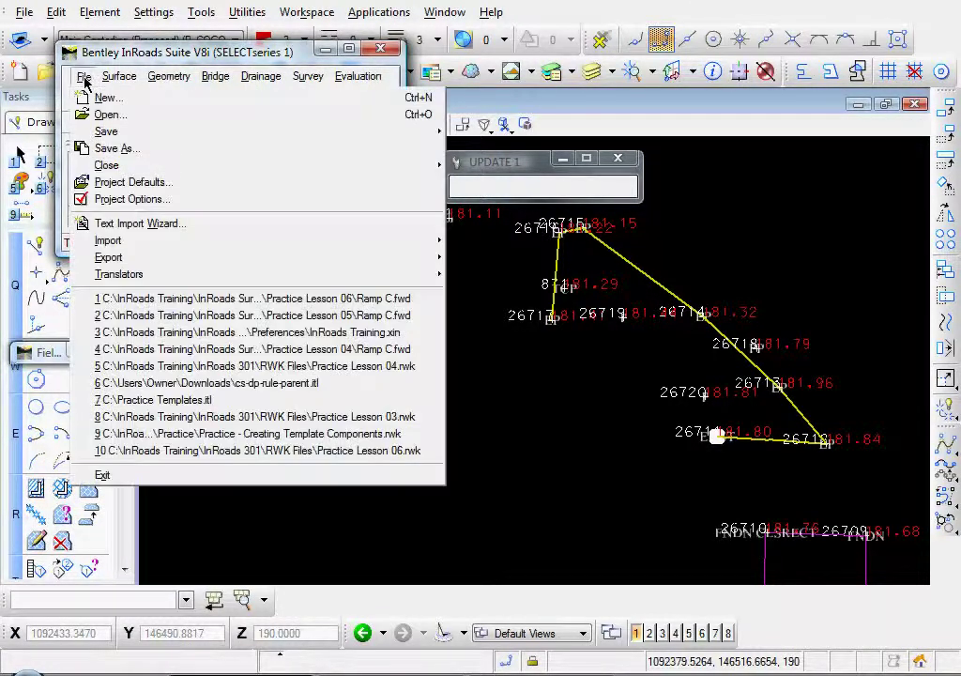
mouse_move(212, 241)
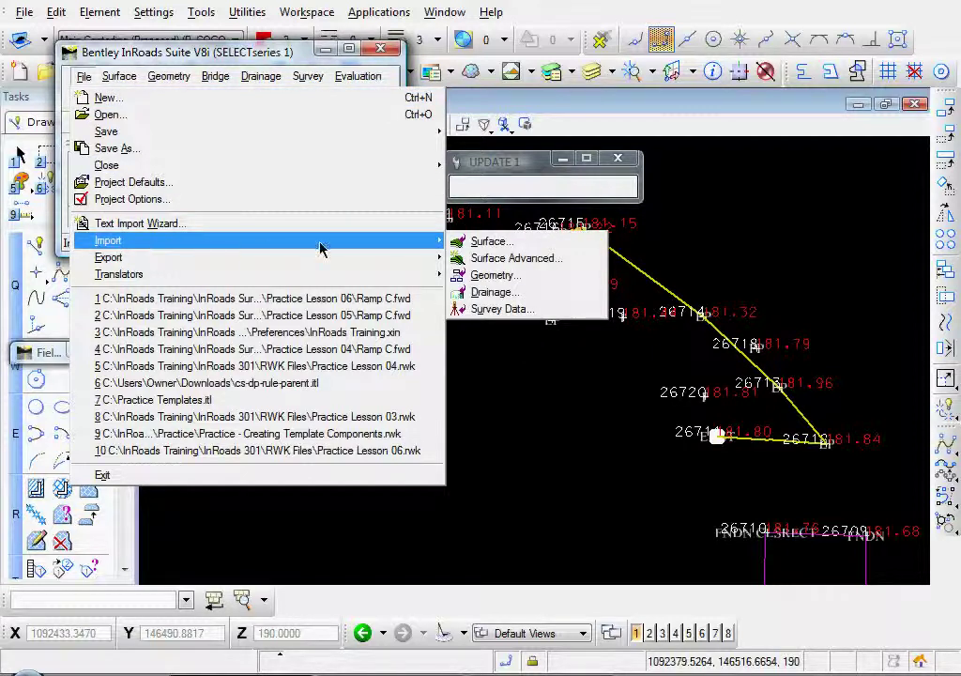
left_click(498, 308)
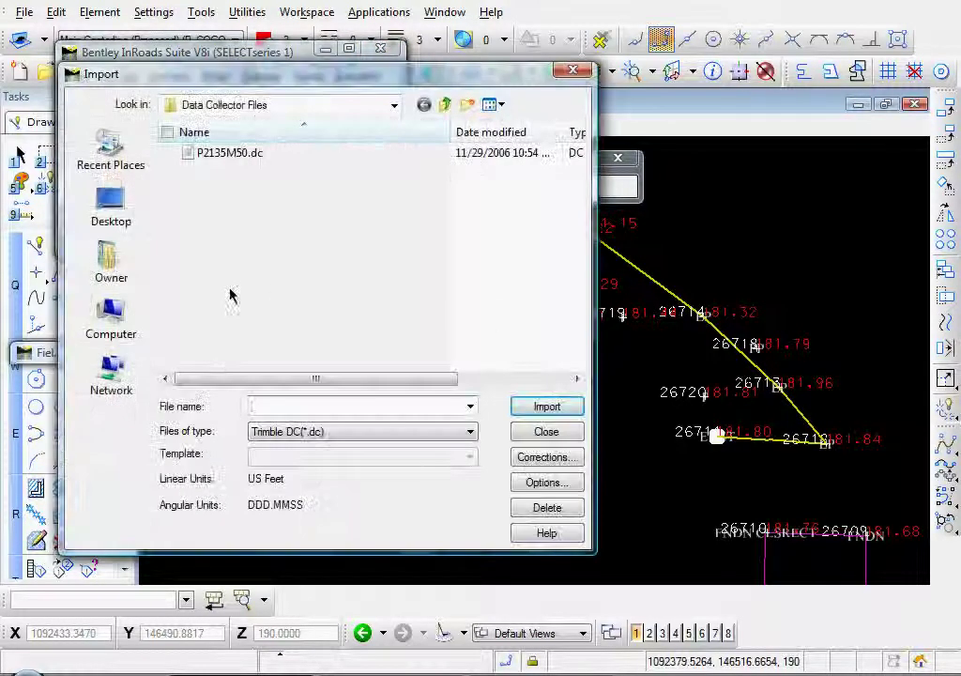
left_click(291, 434)
left_click(287, 449)
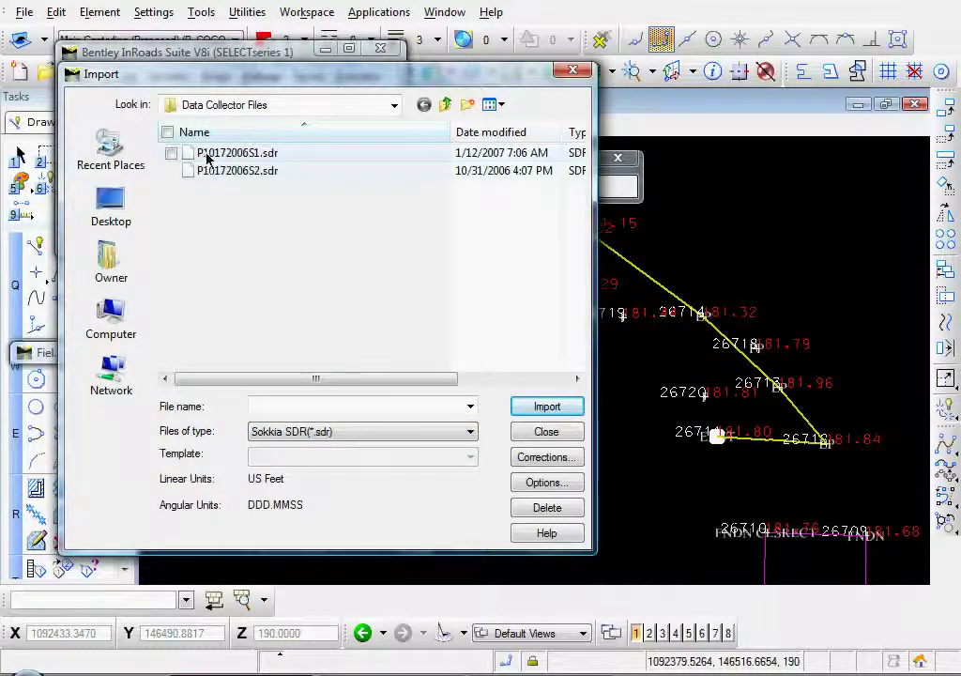
left_click(175, 153)
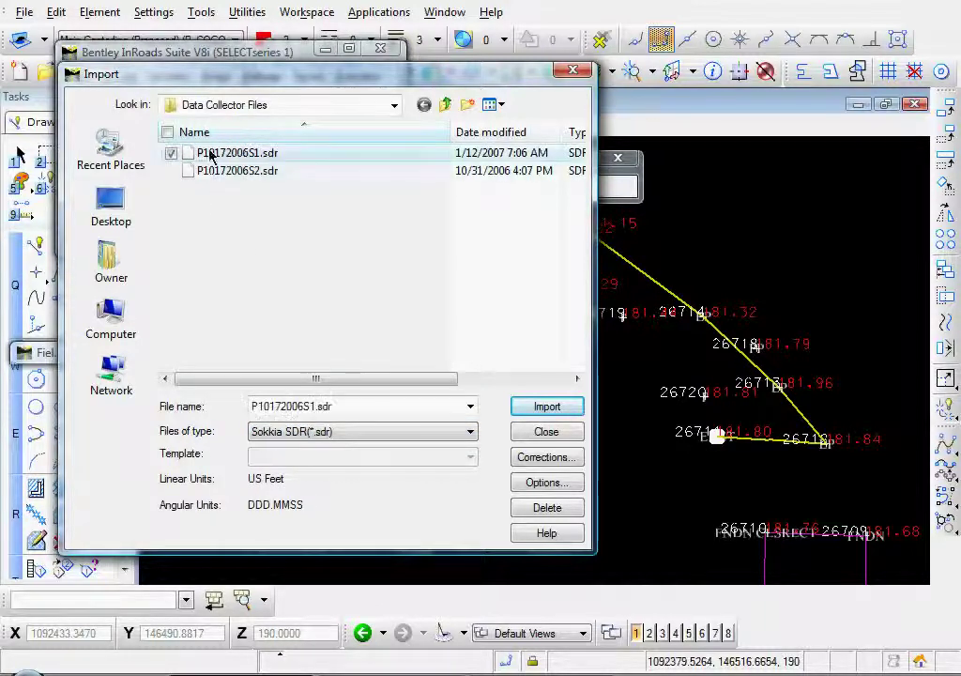
left_click(535, 406)
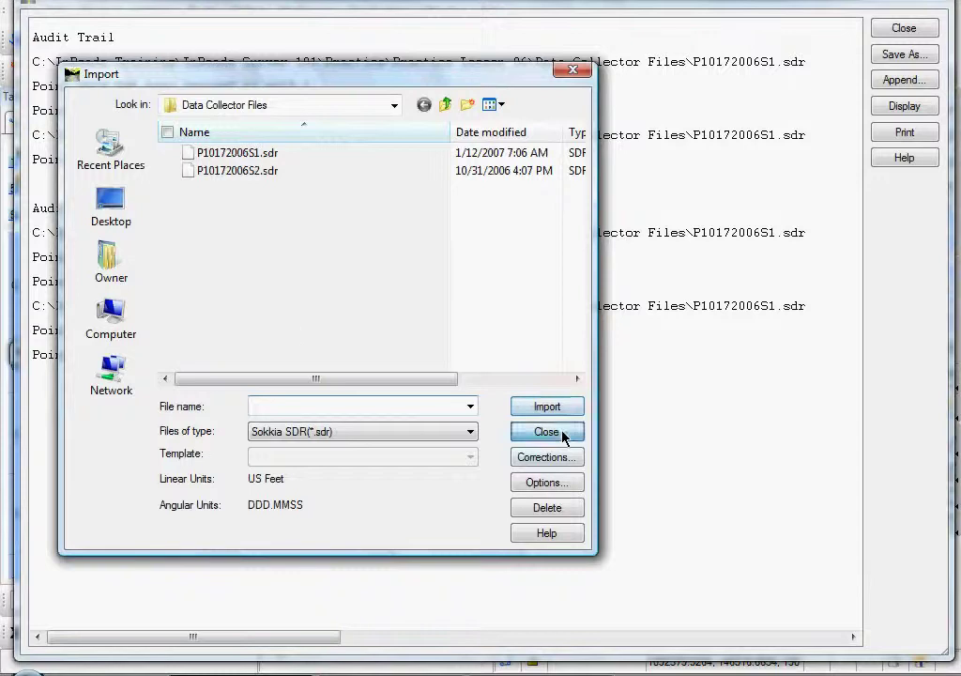
Review the audit trail showing duplicate points 4019 and 810 renamed with _1/_2 suffixes, then close it.
left_click(560, 434)
left_click(134, 87)
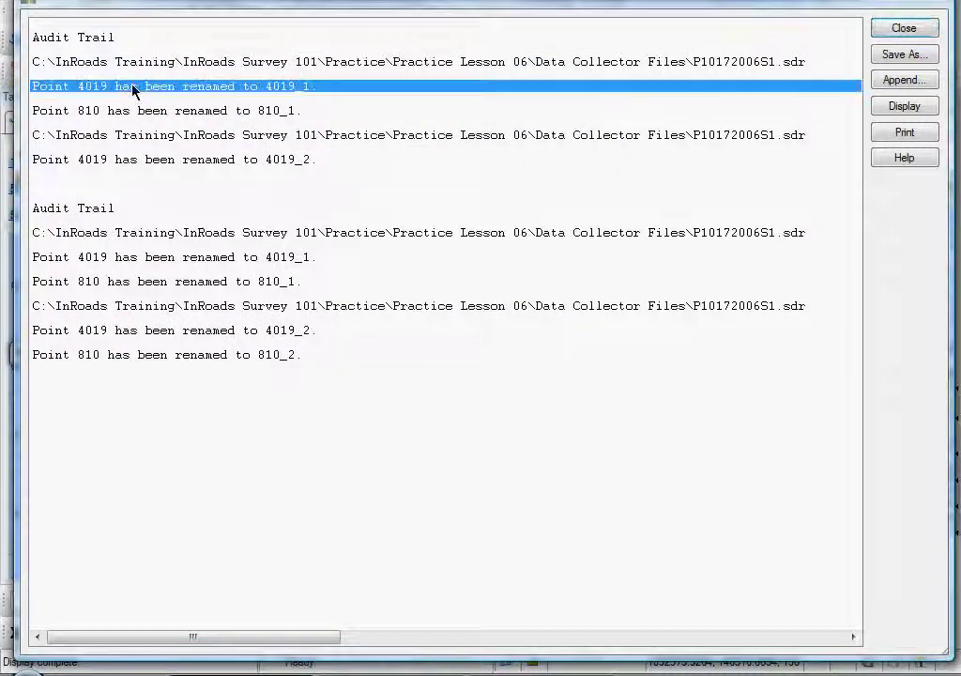
left_click(466, 190)
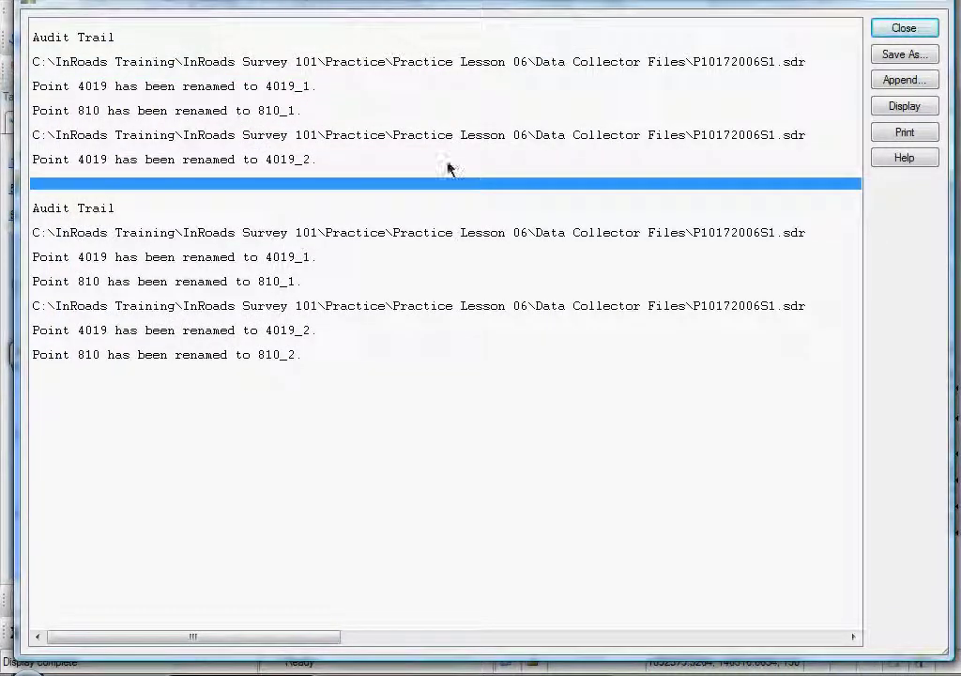
left_click(903, 29)
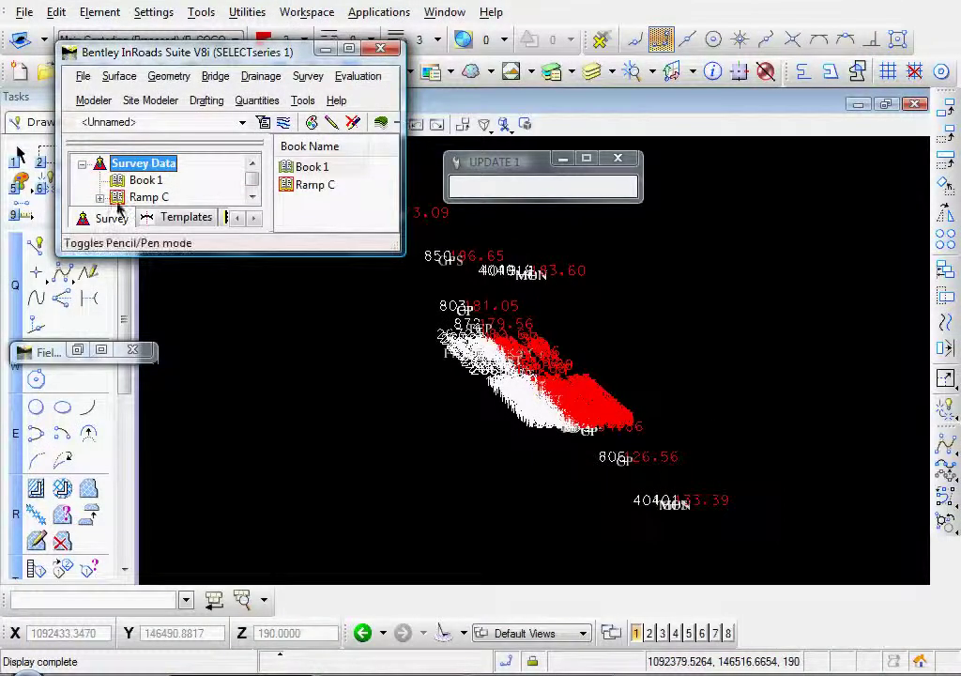
Import the Sokkia file P10172006S2.sdr and pan the view to its new points.
left_click(82, 76)
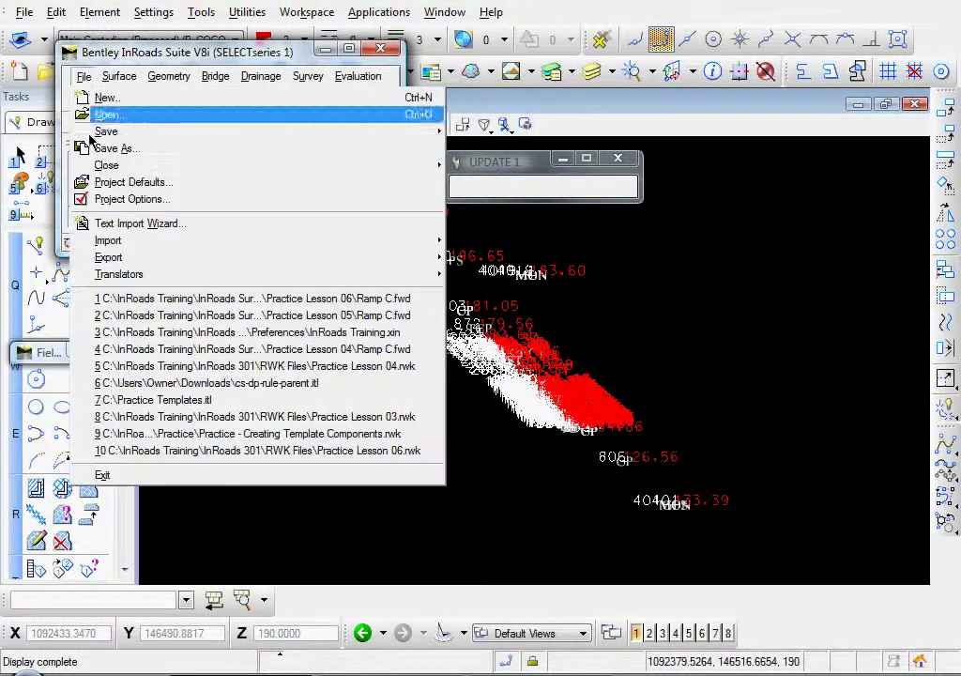
mouse_move(131, 246)
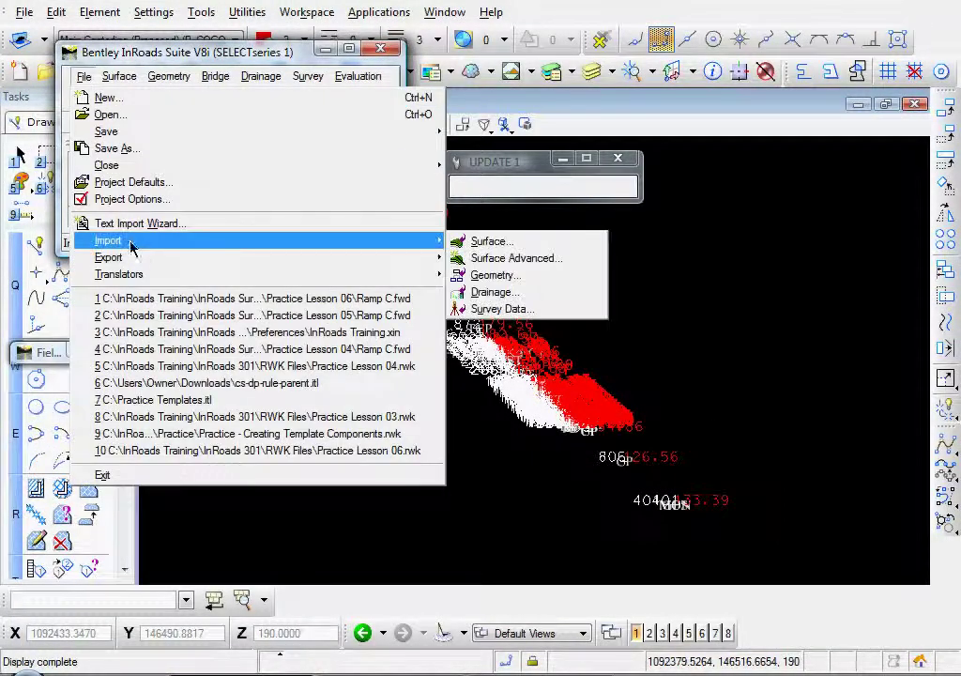
left_click(531, 313)
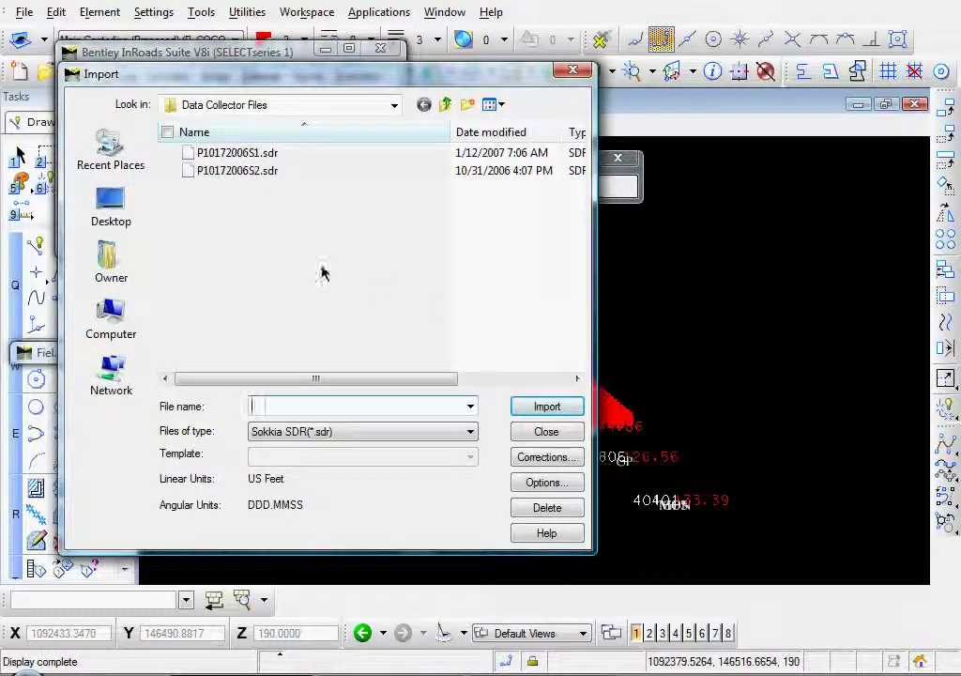
left_click(216, 172)
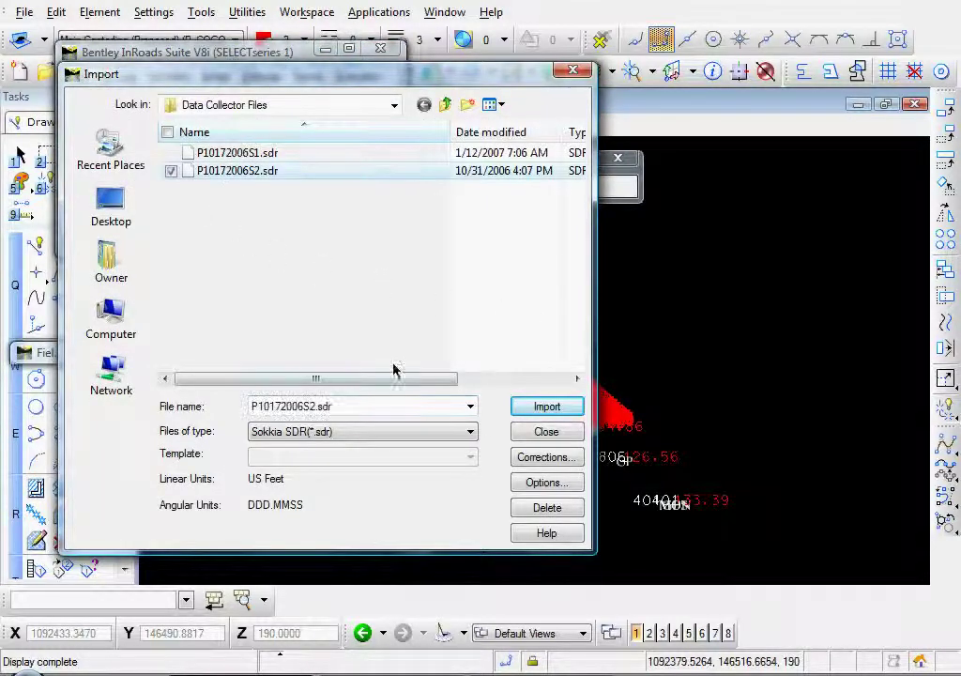
left_click(539, 407)
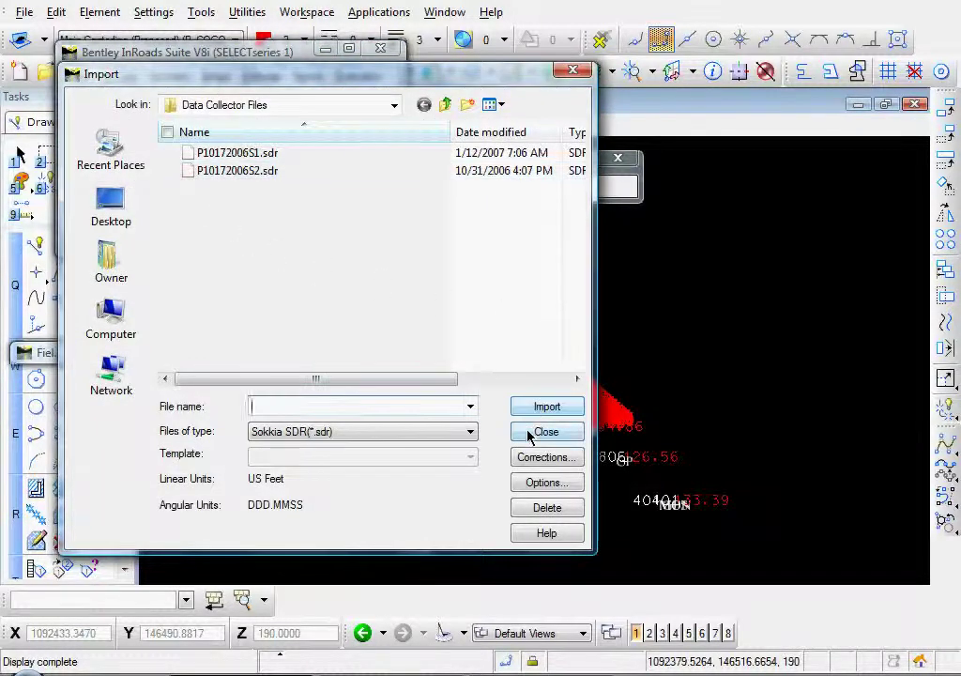
left_click(531, 434)
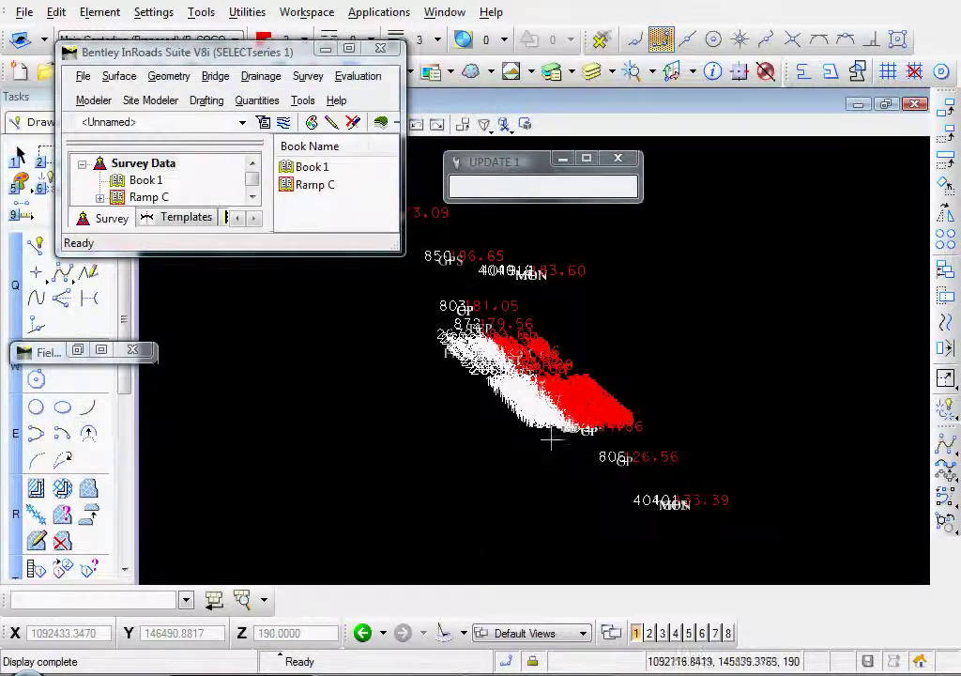
middle_click_drag(536, 404, 648, 413)
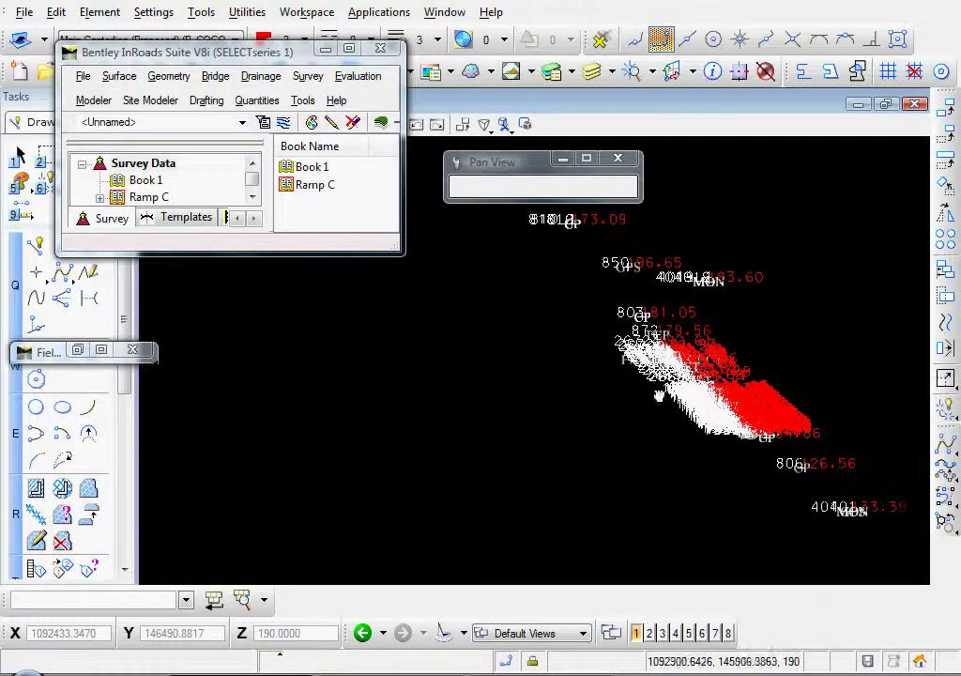
scroll(697, 386, "up", 3)
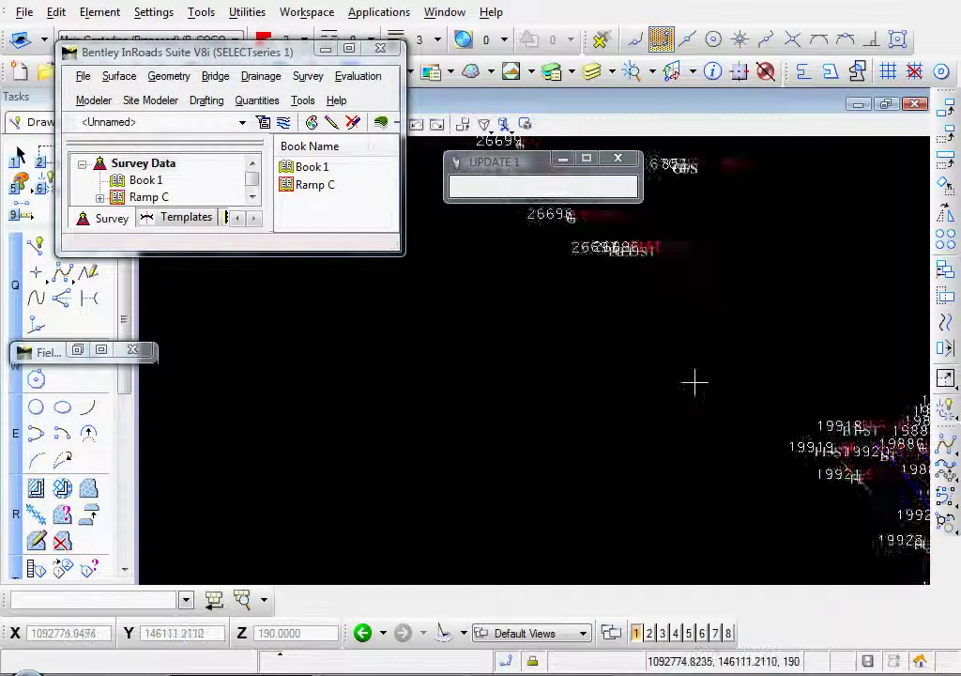
scroll(676, 382, "down", 2)
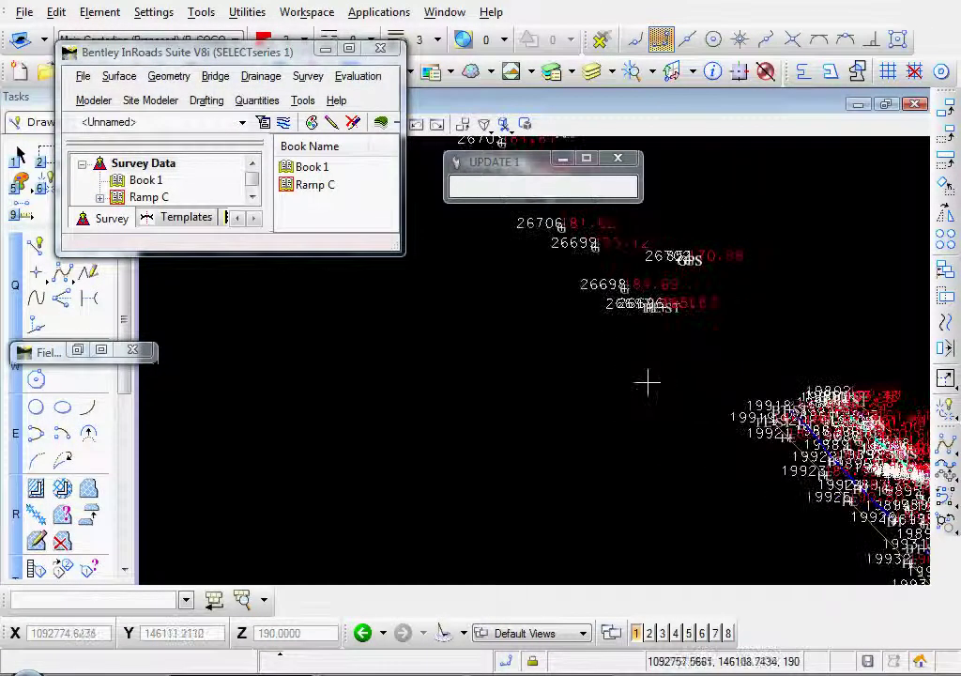
Review the observations under stations P10172006S1, P10172006S2 and each 804 setup in the Ramp C fieldbook.
left_click(77, 349)
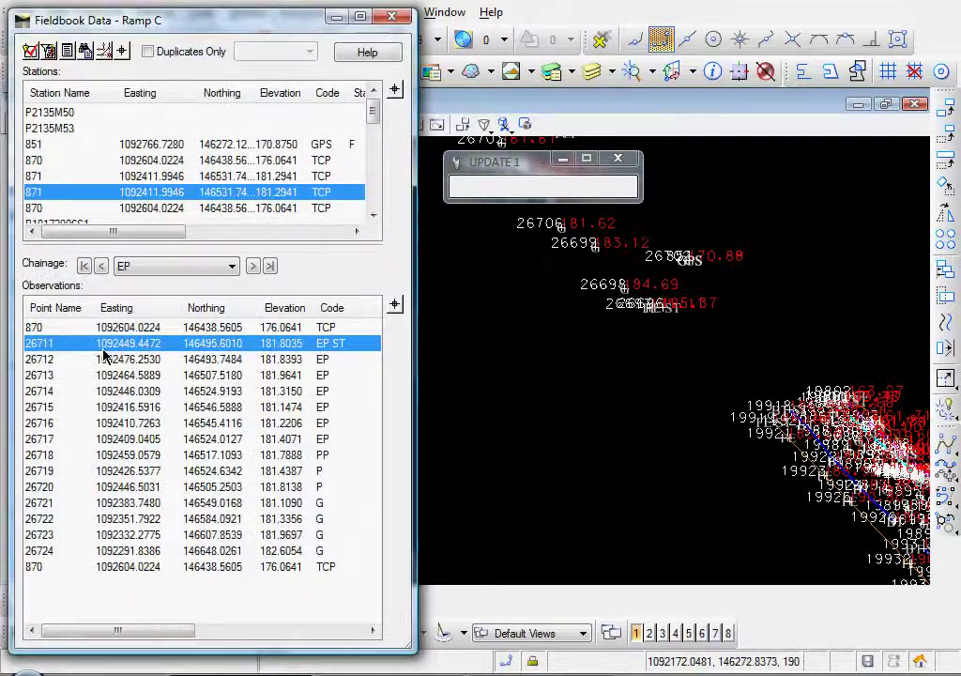
left_click_drag(374, 117, 374, 153)
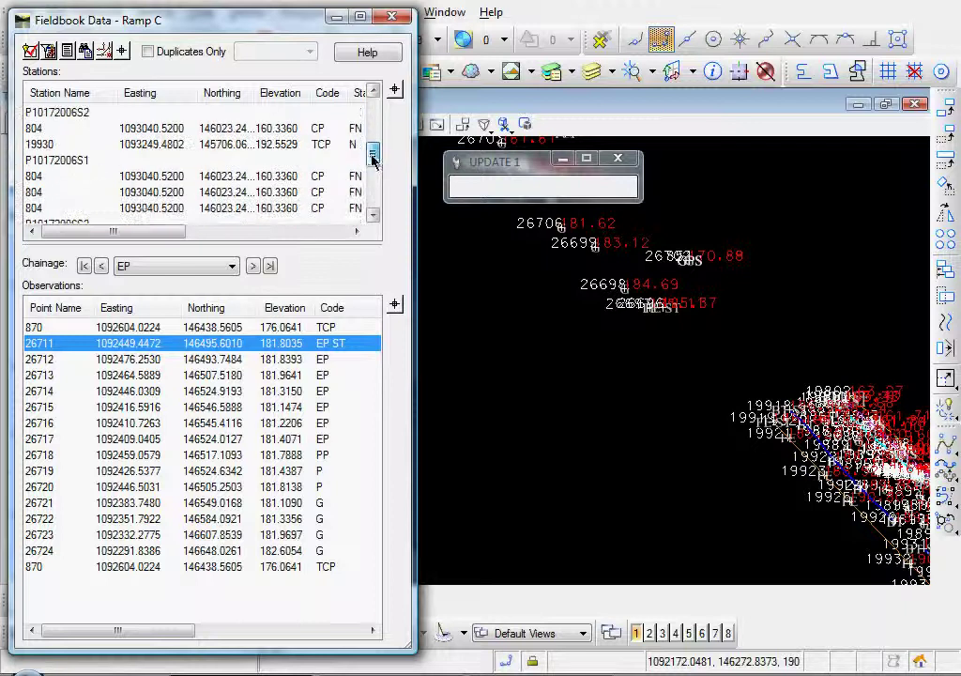
left_click(47, 166)
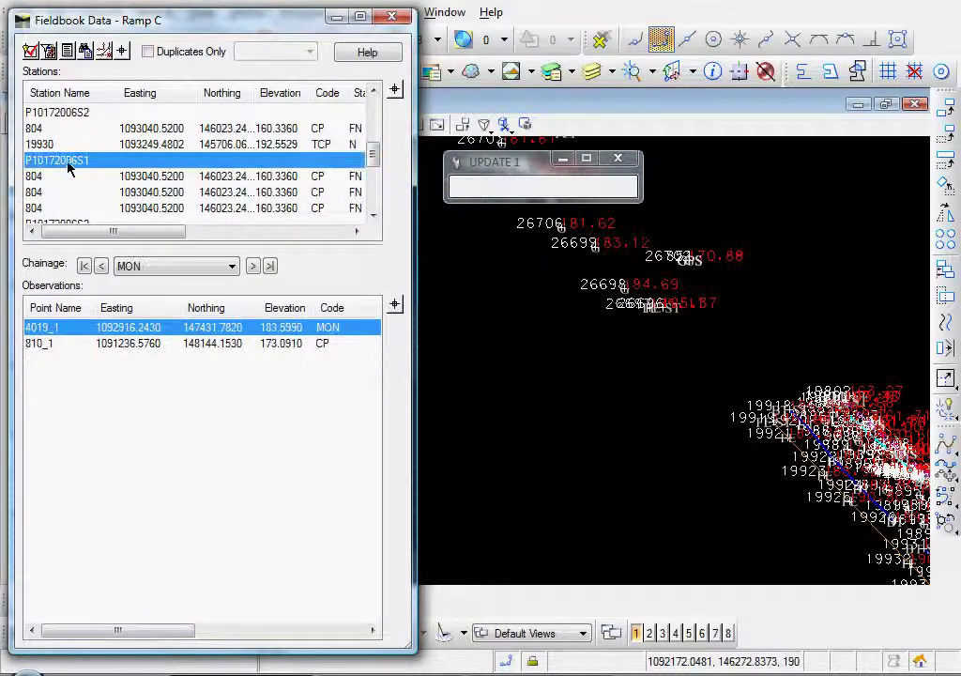
scroll(67, 167, "down", 1)
left_click(45, 145)
left_click(45, 160)
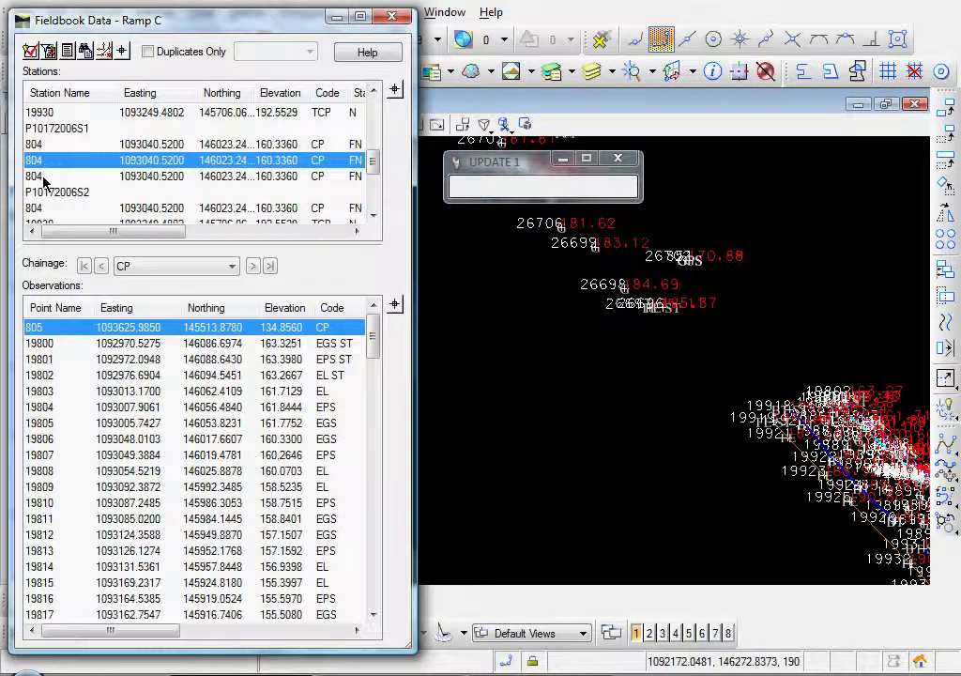
left_click(45, 176)
scroll(103, 159, "down", 3)
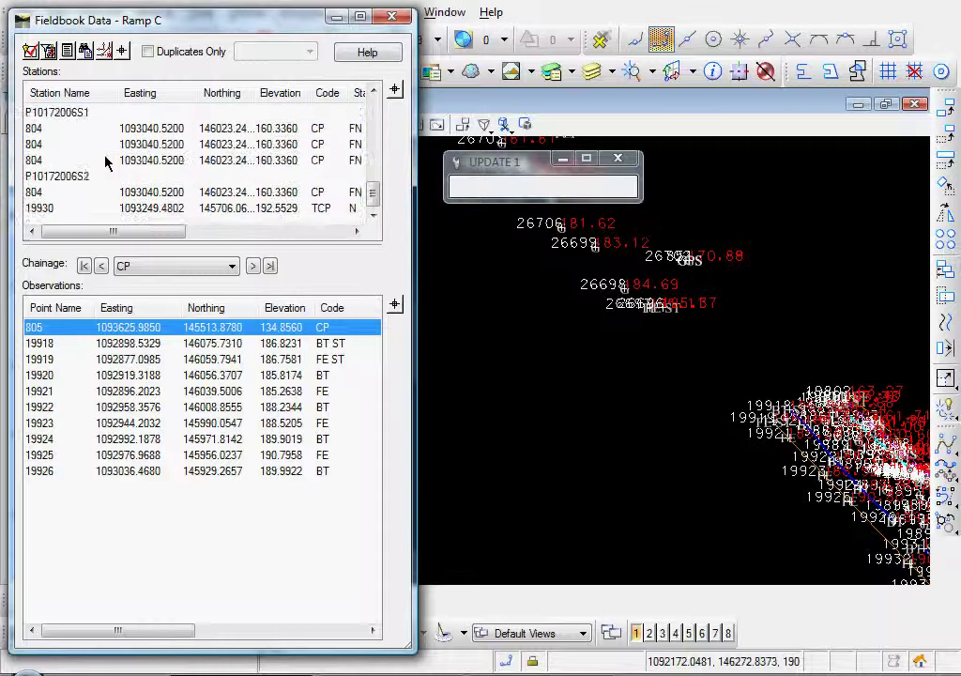
left_click(94, 175)
left_click(45, 128)
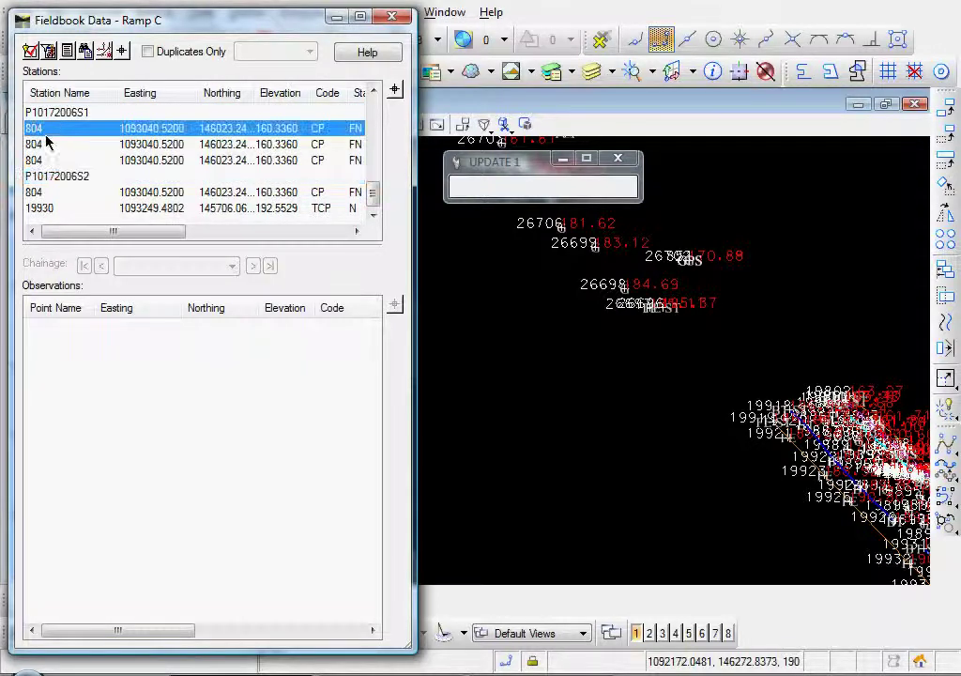
left_click(45, 143)
left_click(42, 161)
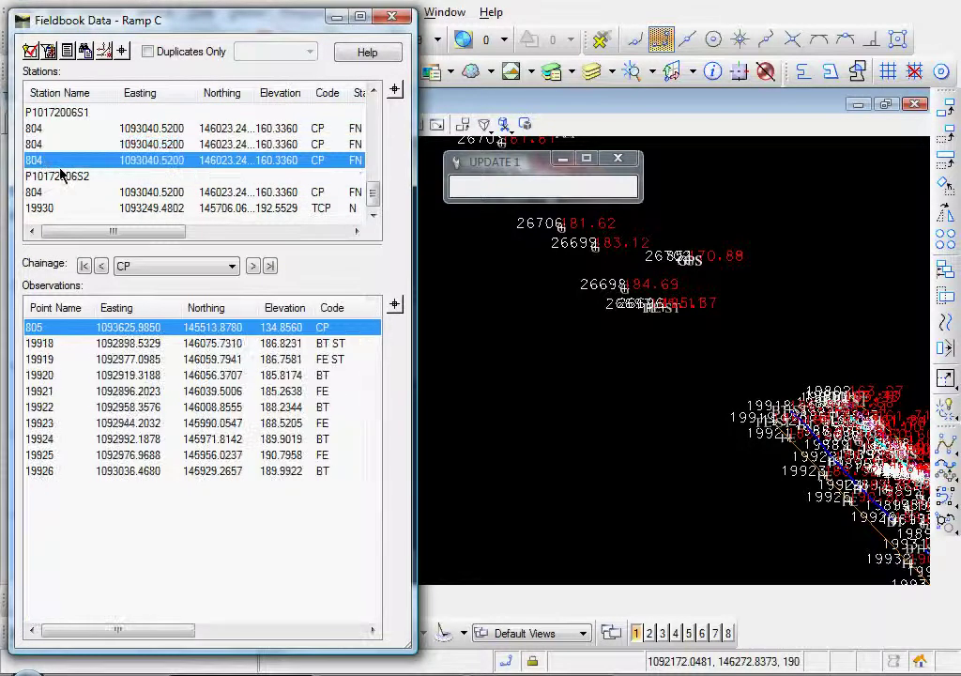
left_click(40, 192)
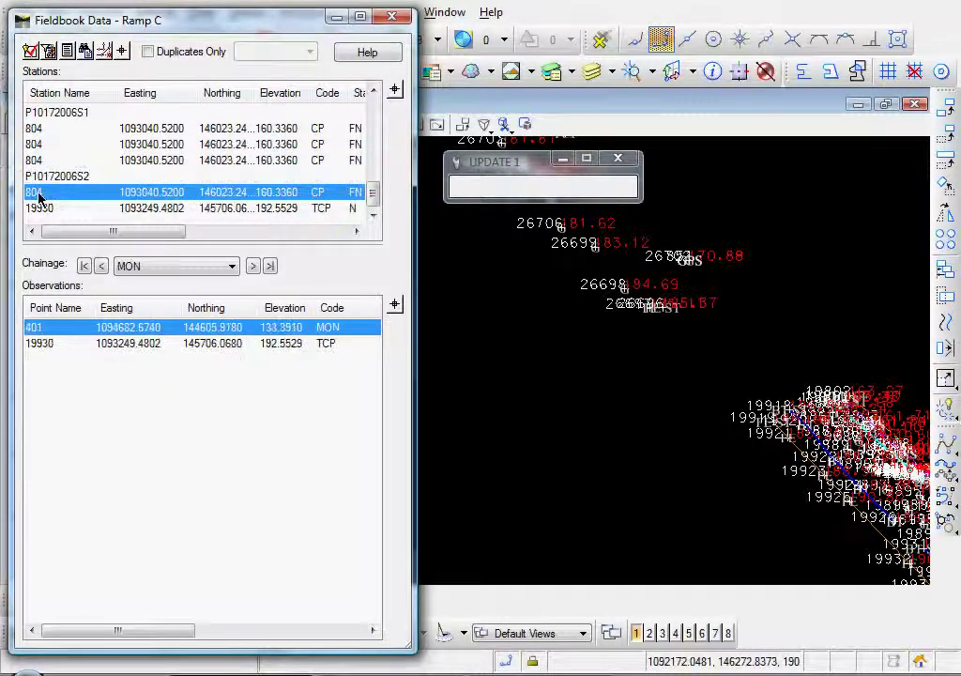
left_click(38, 162)
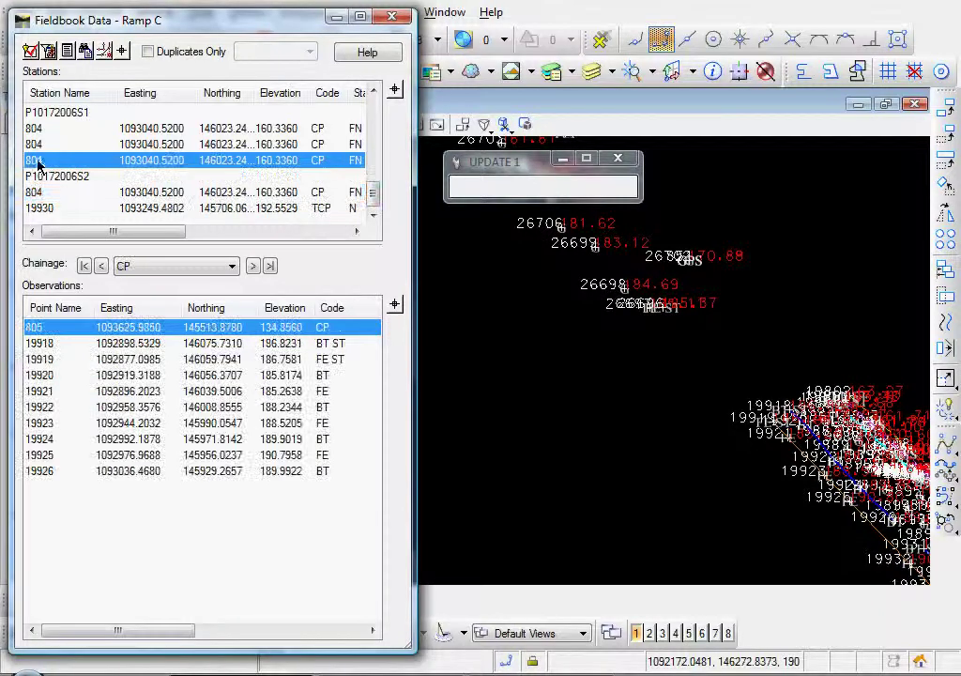
Inspect the observations to points 19918–19924 and the backsight to point 805.
left_click(78, 438)
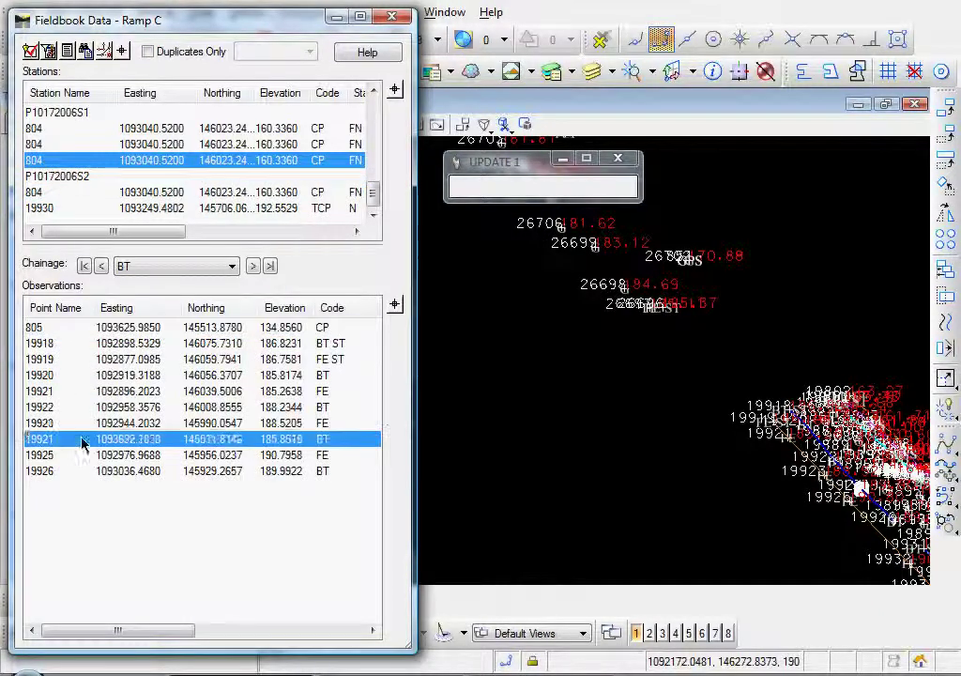
left_click(106, 391)
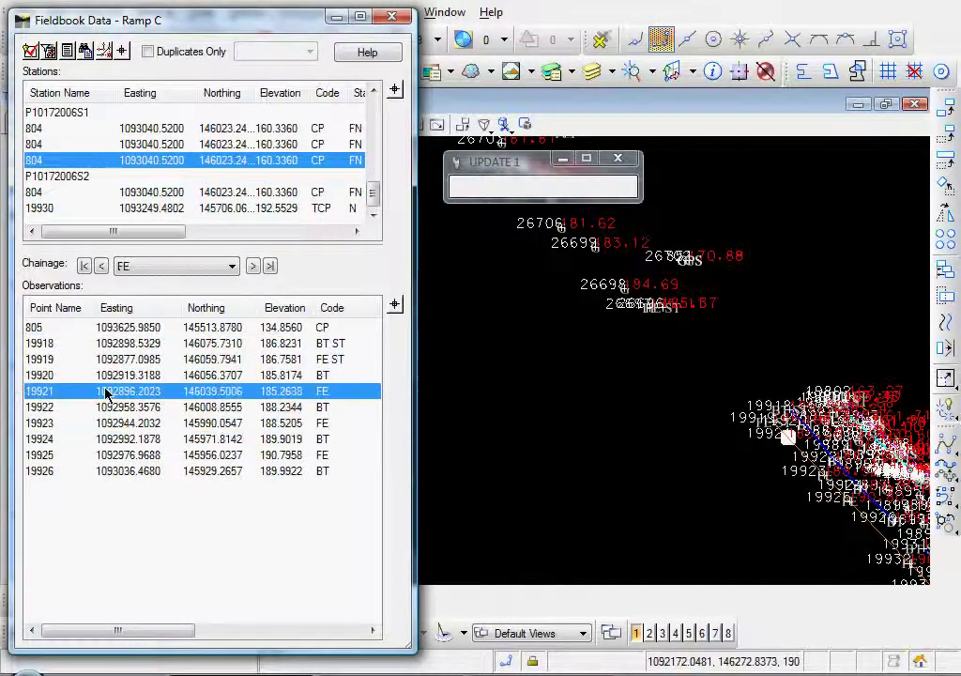
left_click(316, 327)
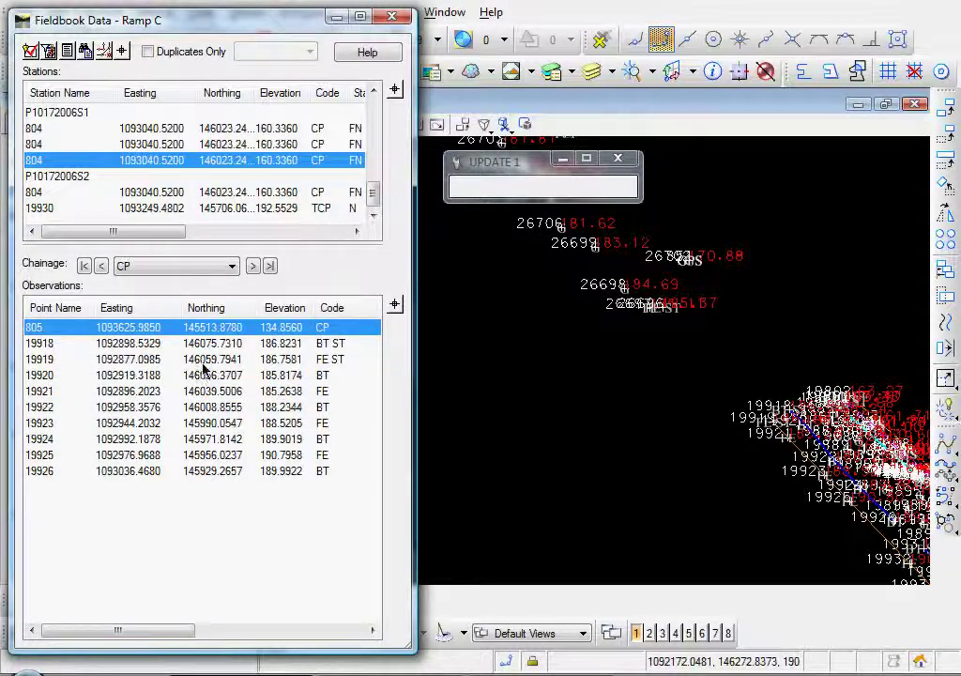
left_click(329, 345)
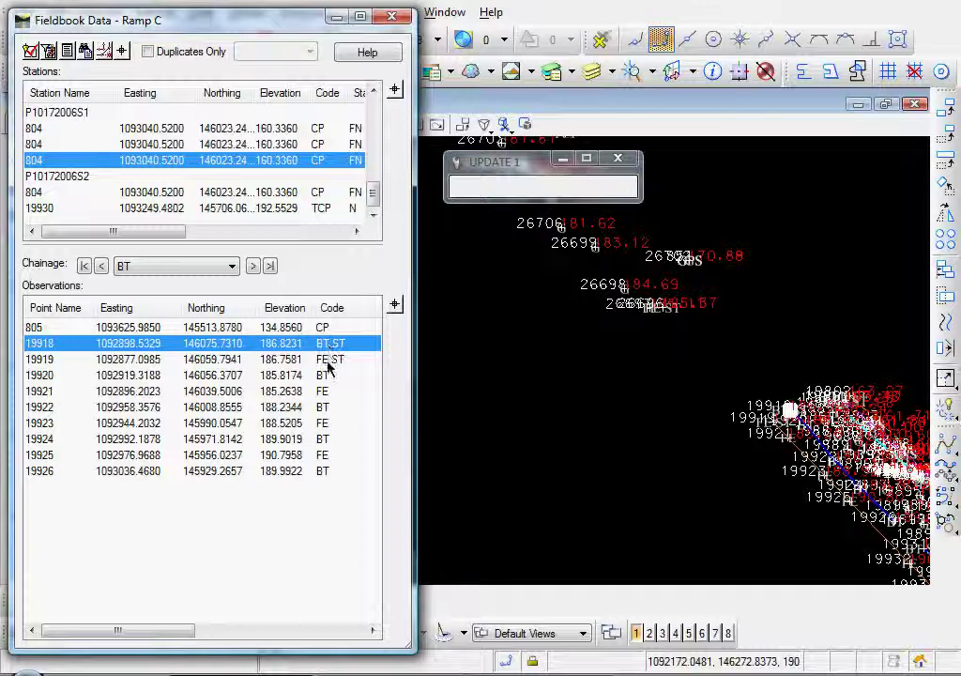
left_click(327, 362)
left_click(298, 407)
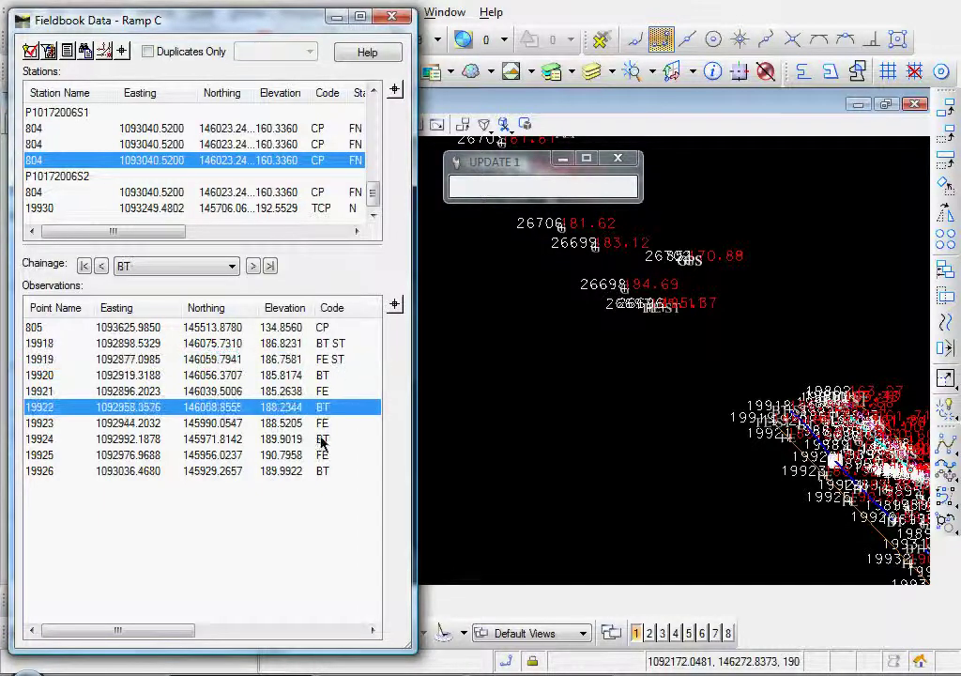
left_click(322, 440)
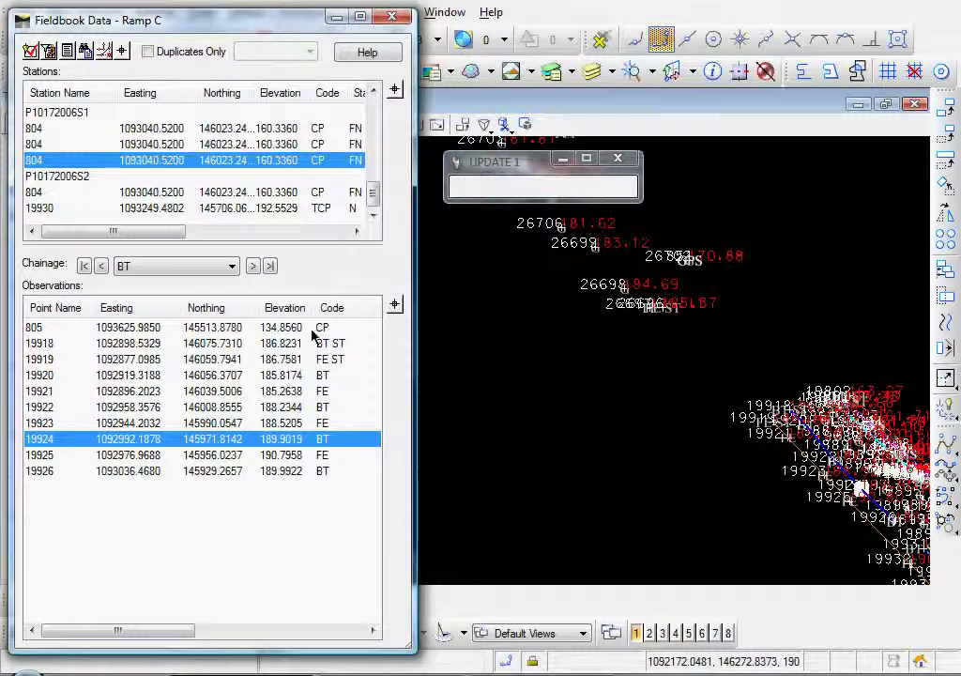
left_click(120, 362)
left_click(146, 425)
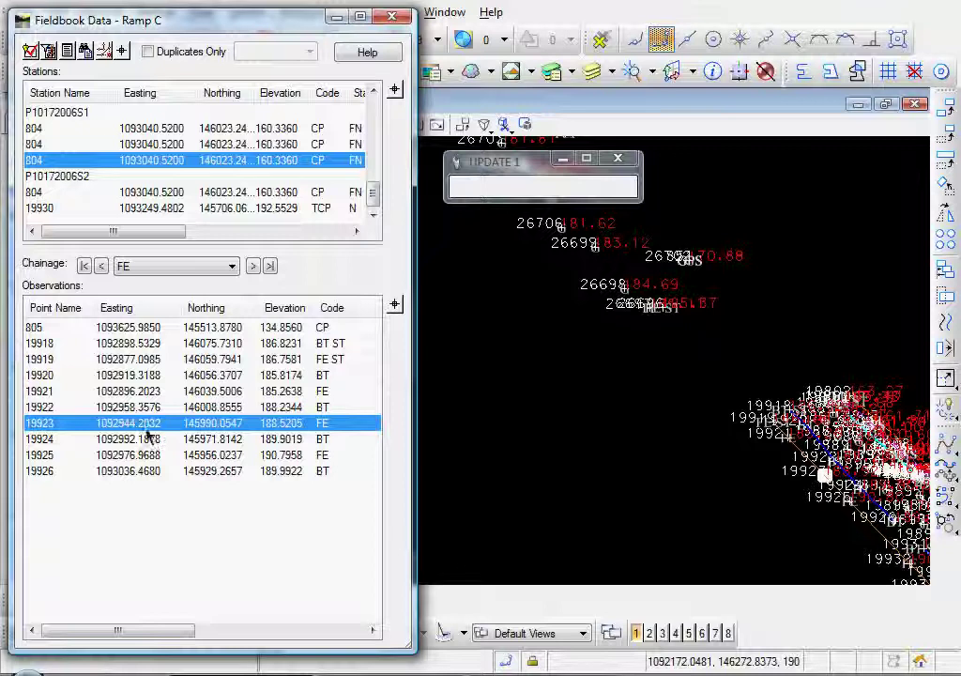
Widen the fieldbook to show angle and distance columns, check points 19921 and 19920, then minimize it.
left_click_drag(415, 227, 752, 234)
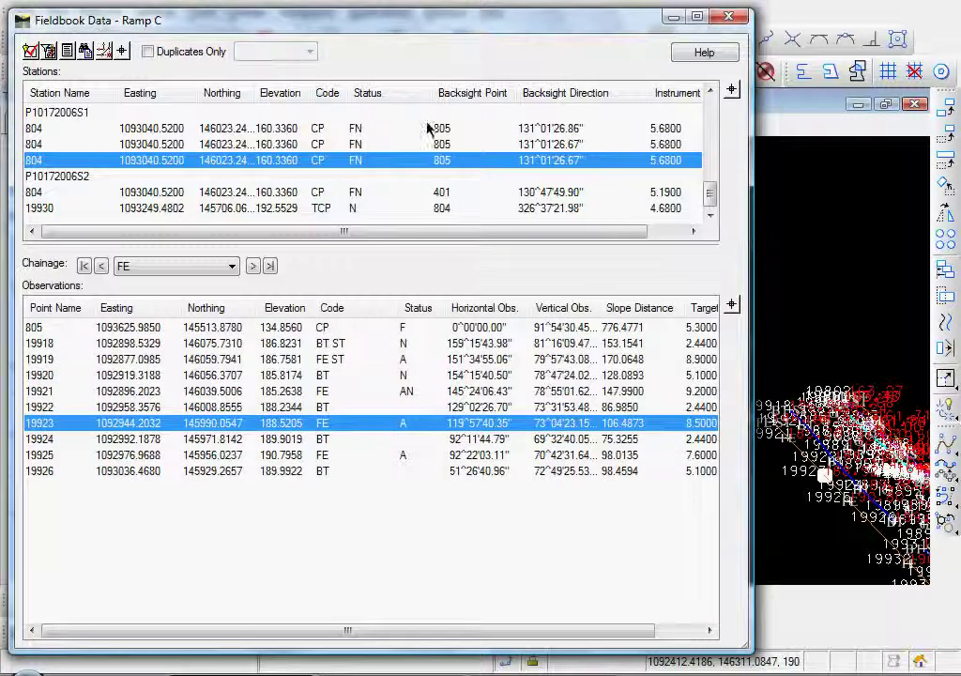
left_click(486, 391)
left_click(489, 375)
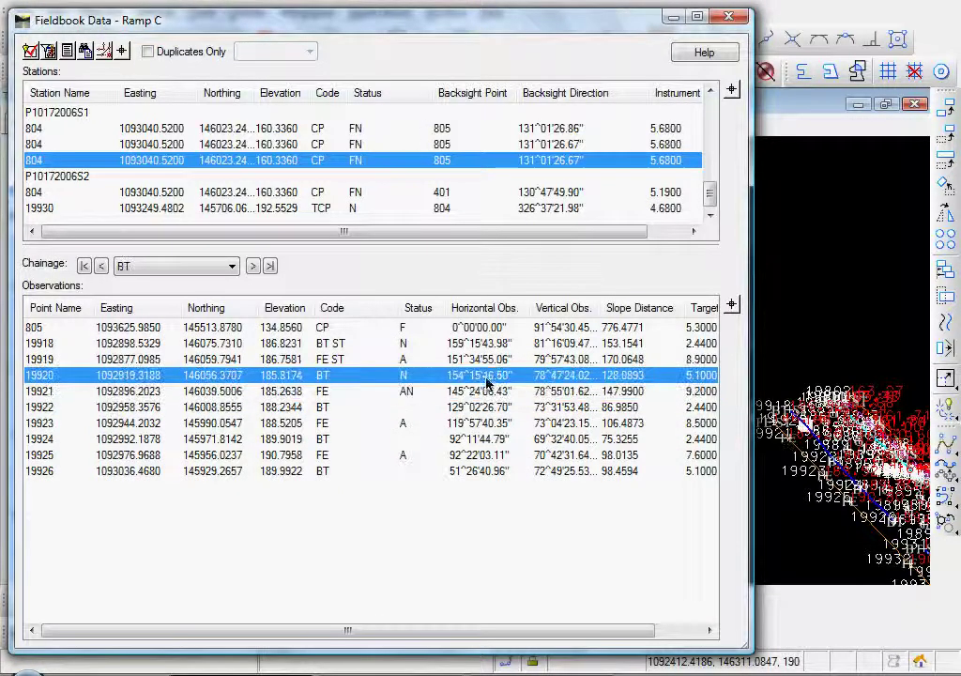
left_click(673, 17)
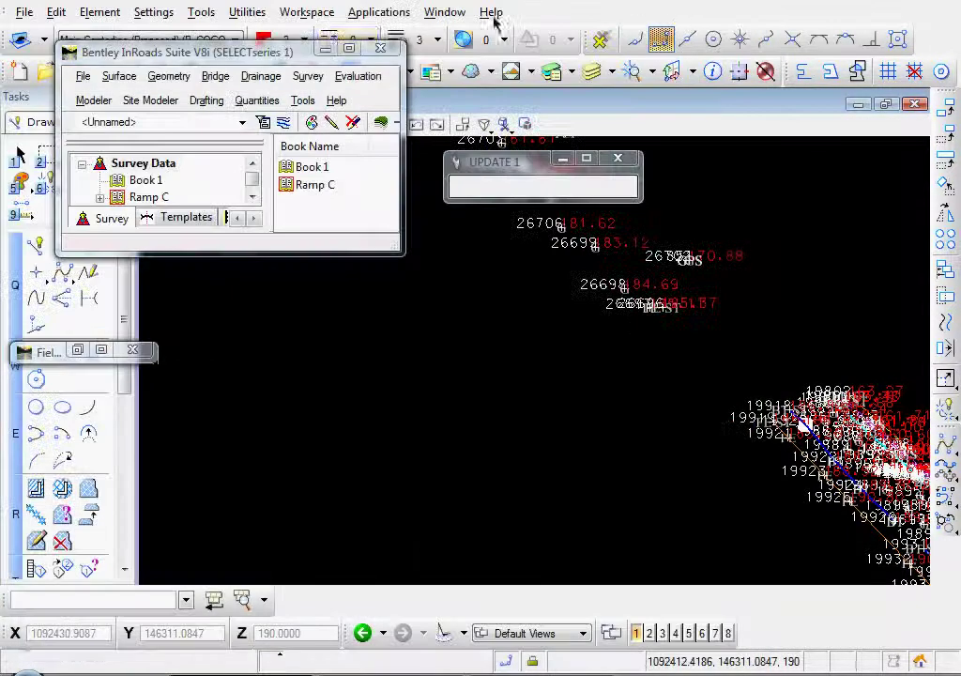
left_click(304, 101)
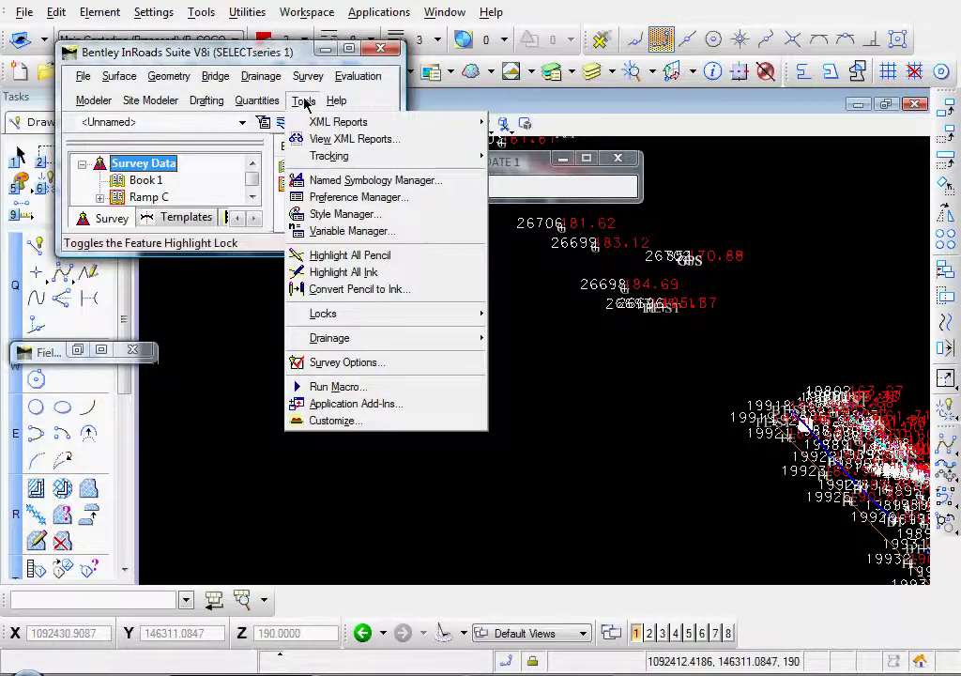
Set the Survey Options angular units to Degrees.
left_click(340, 362)
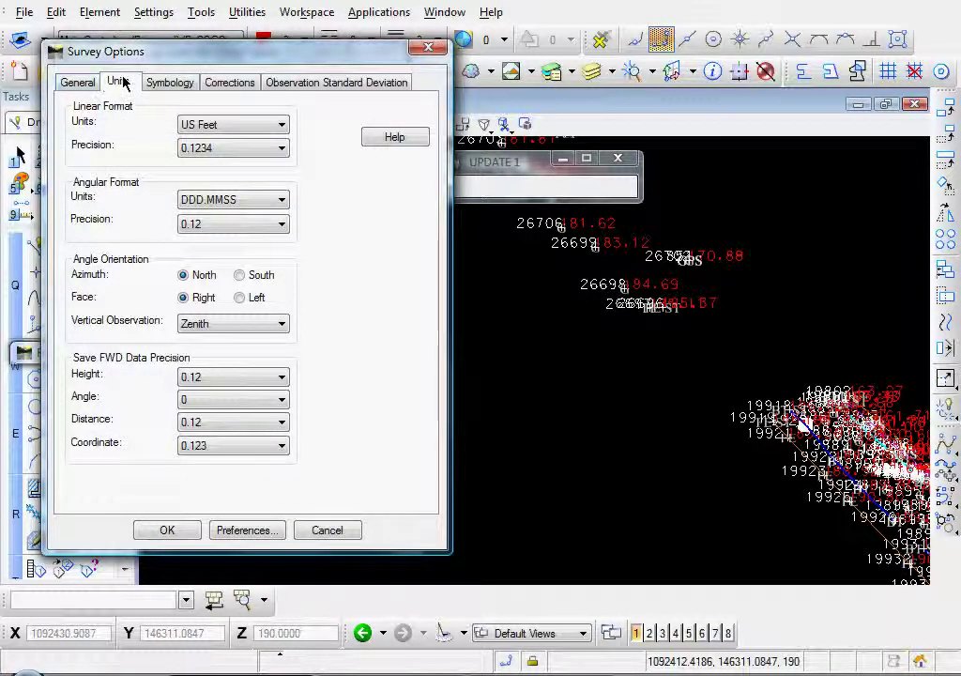
left_click(212, 201)
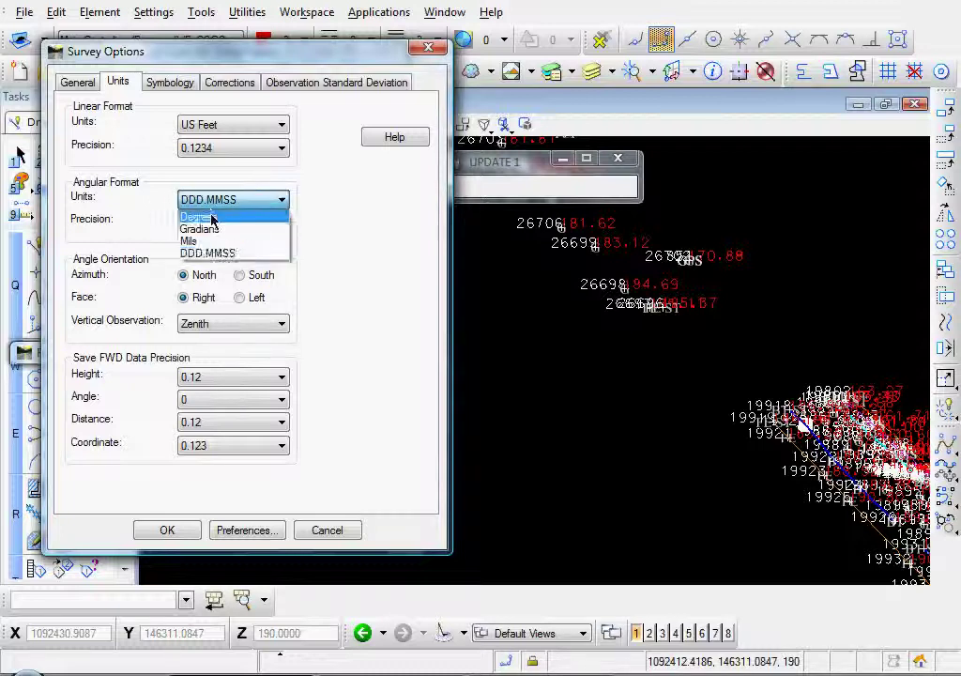
left_click(213, 215)
left_click(178, 535)
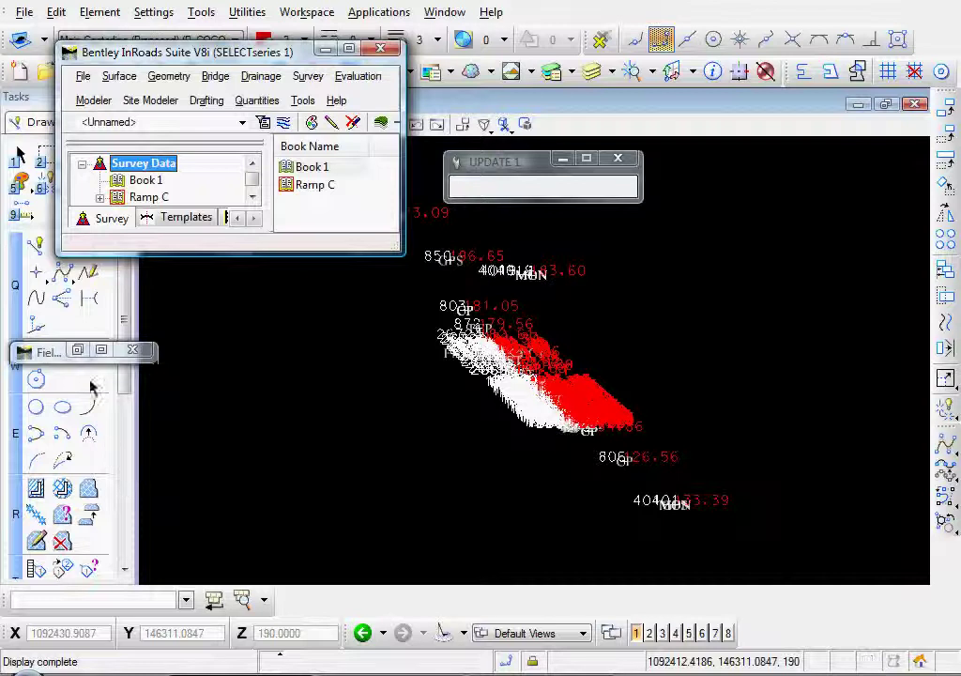
Check points 19922, 19921 and 19920 now showing angles in degrees, then minimize the fieldbook.
left_click(79, 352)
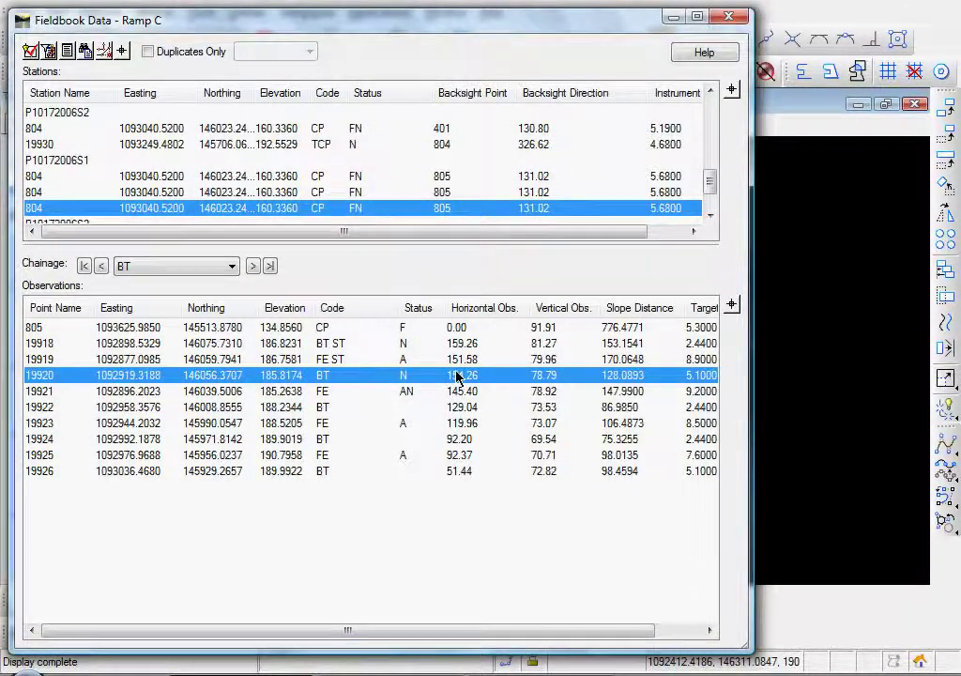
left_click(463, 408)
left_click(554, 391)
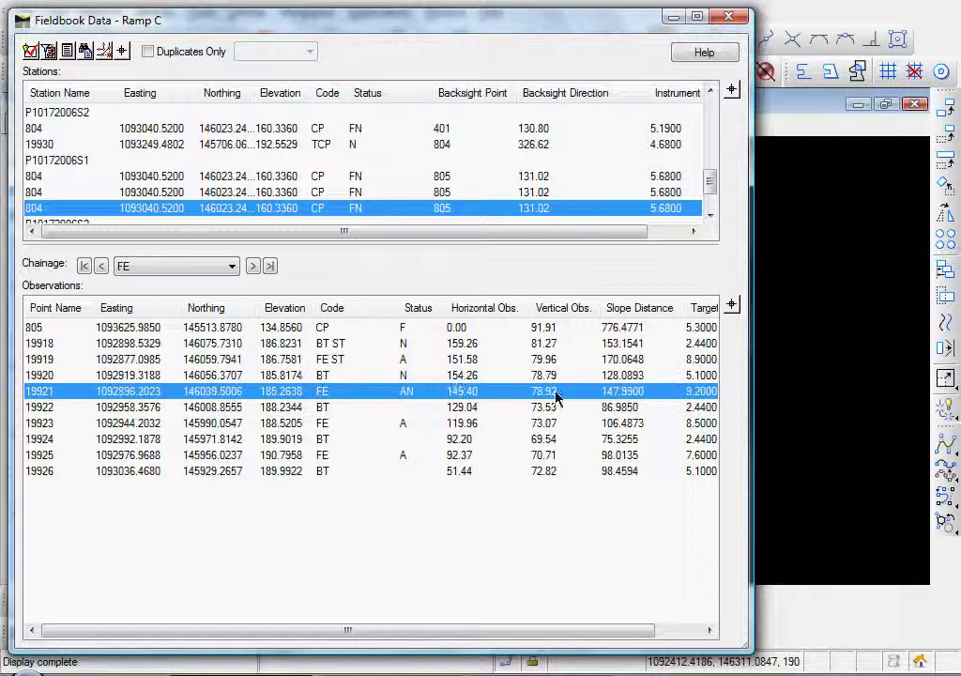
left_click(458, 375)
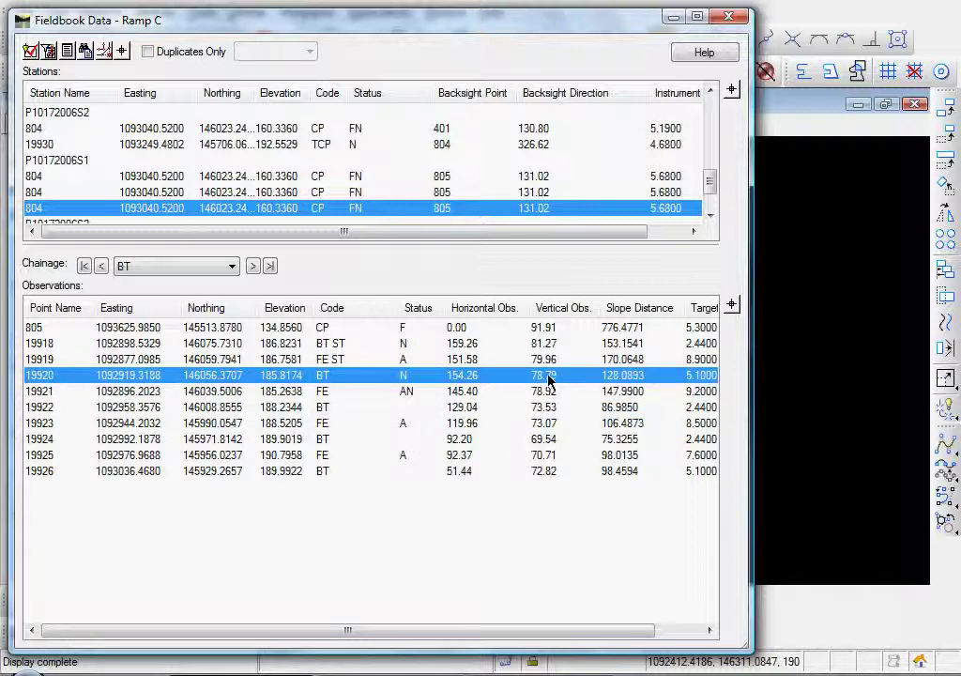
left_click(673, 17)
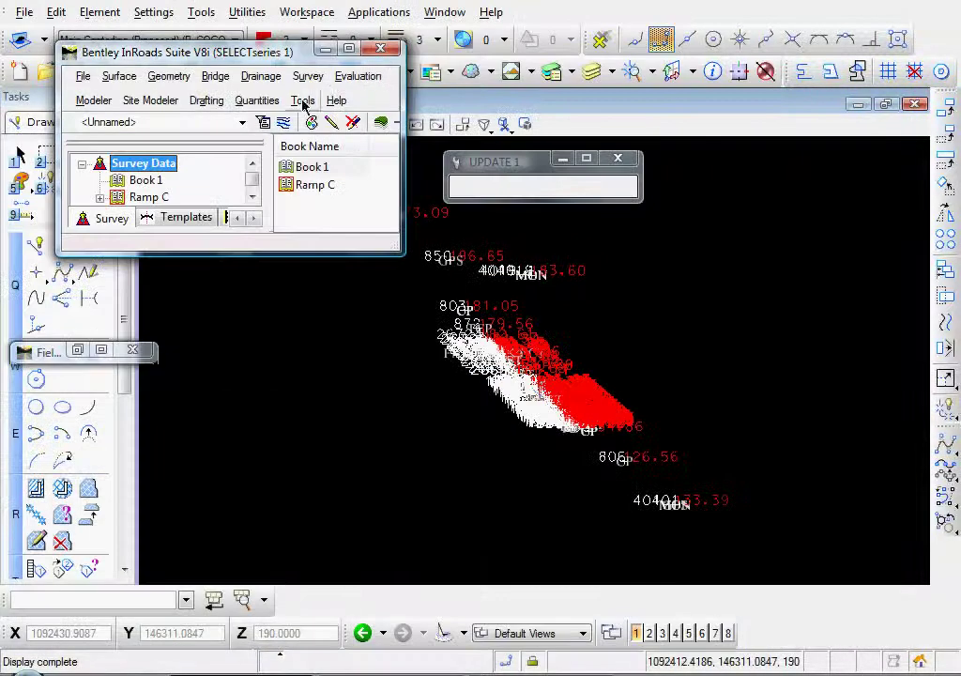
Set Survey Options angular units back to DDD.MMSS, keep linear units as US Feet, and view the General settings.
left_click(302, 100)
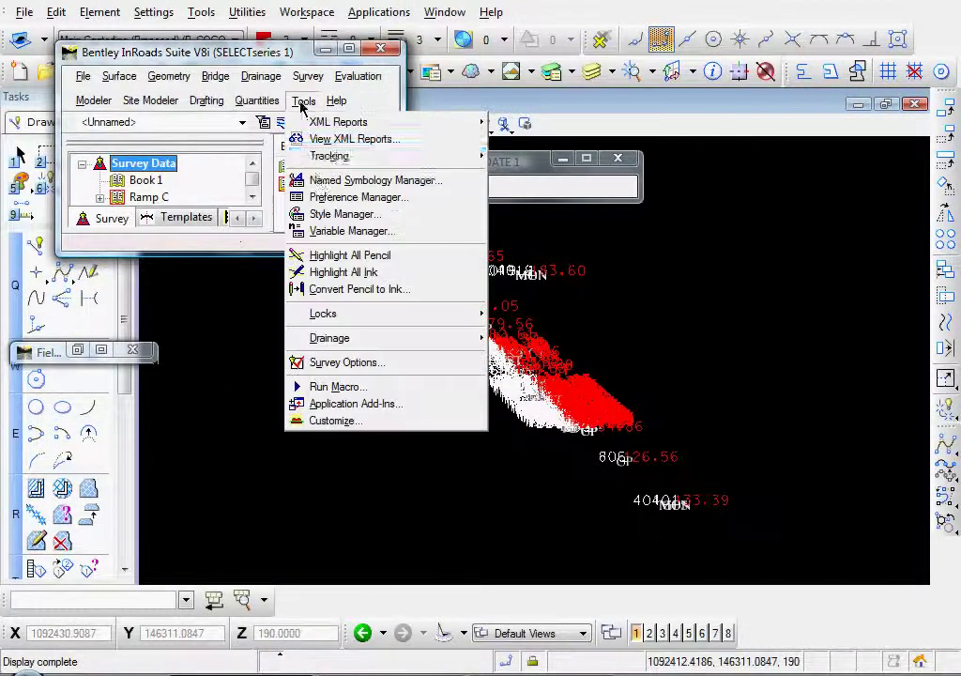
left_click(345, 364)
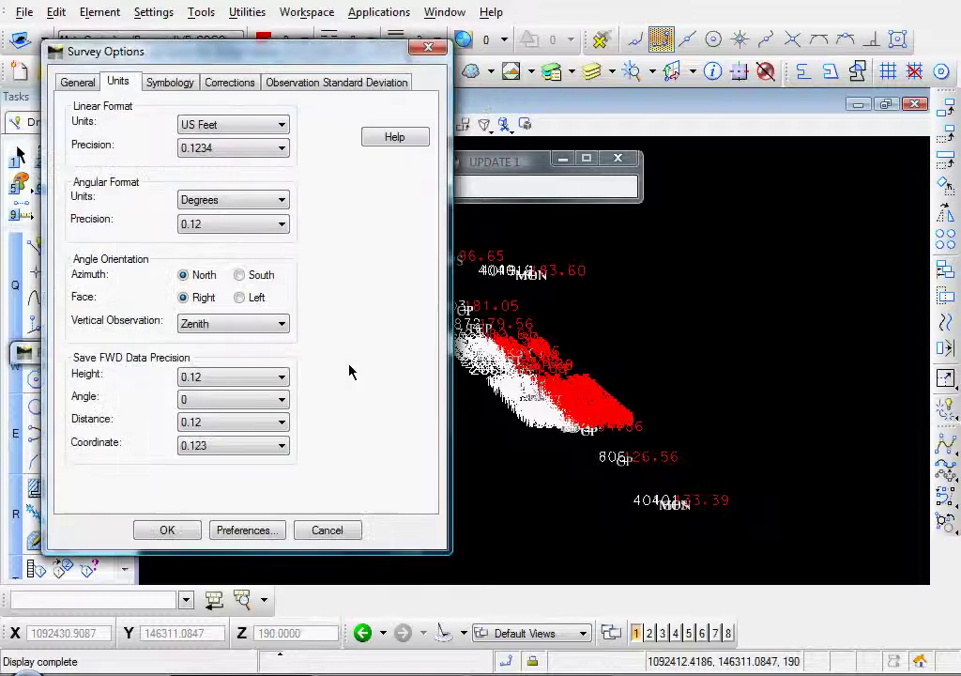
left_click(212, 200)
left_click(212, 253)
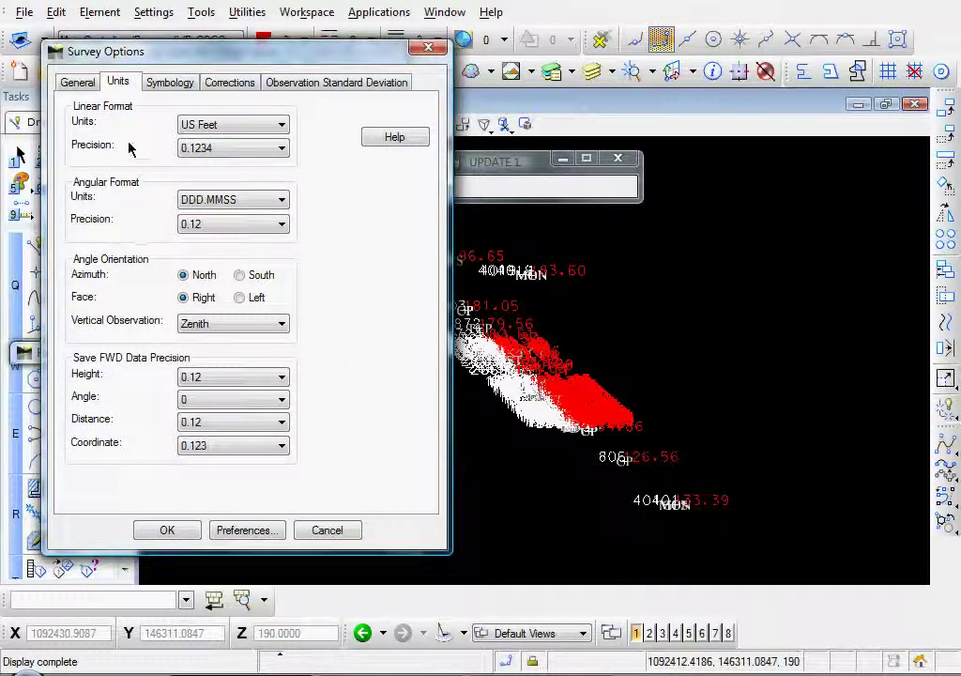
left_click(281, 126)
left_click(232, 161)
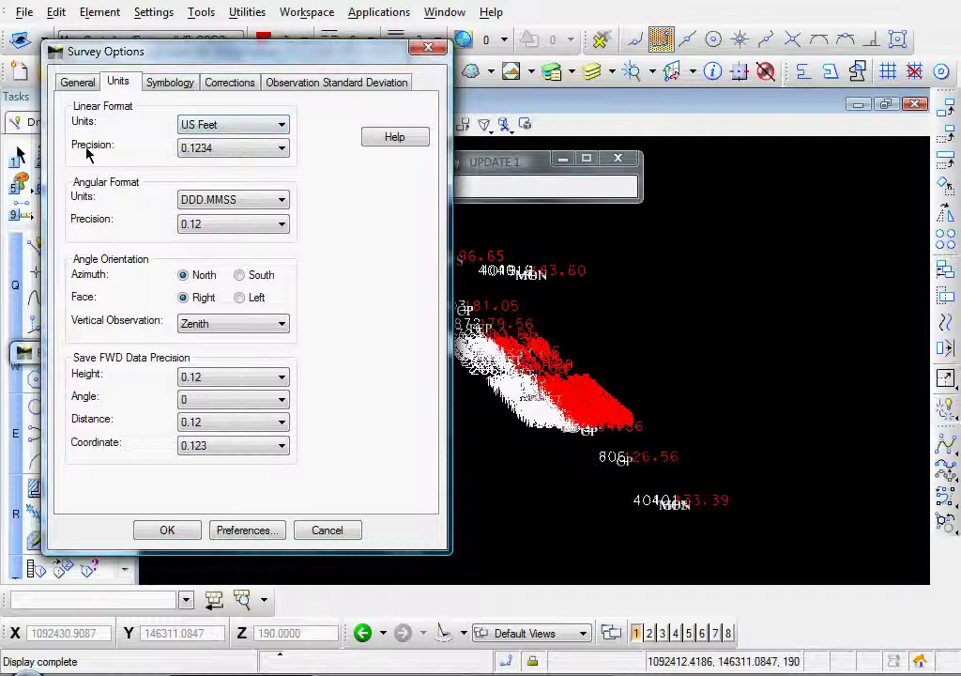
left_click(79, 84)
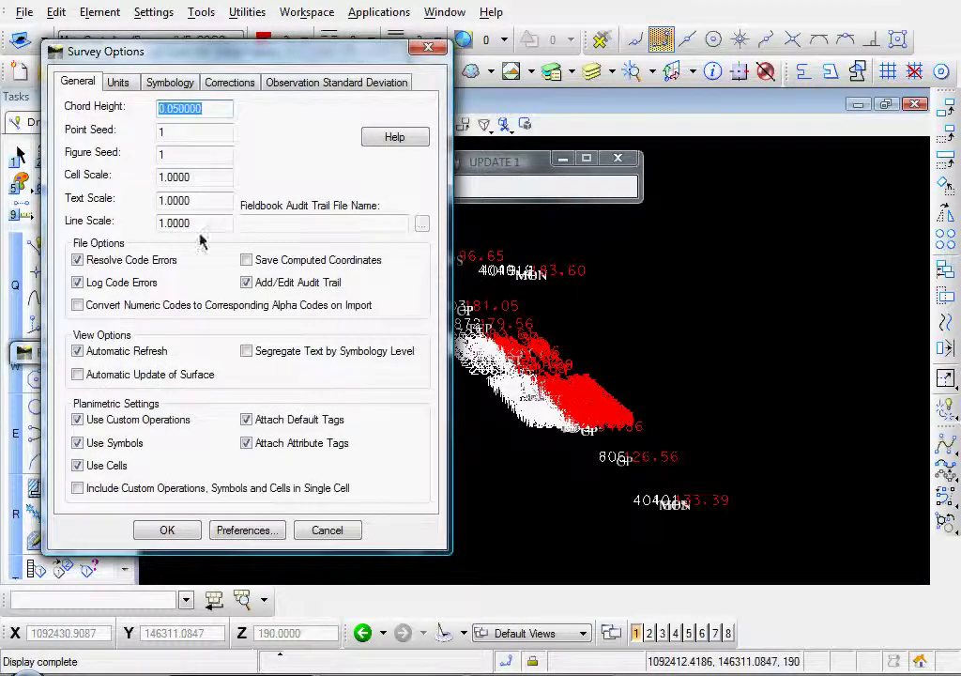
left_click(196, 130)
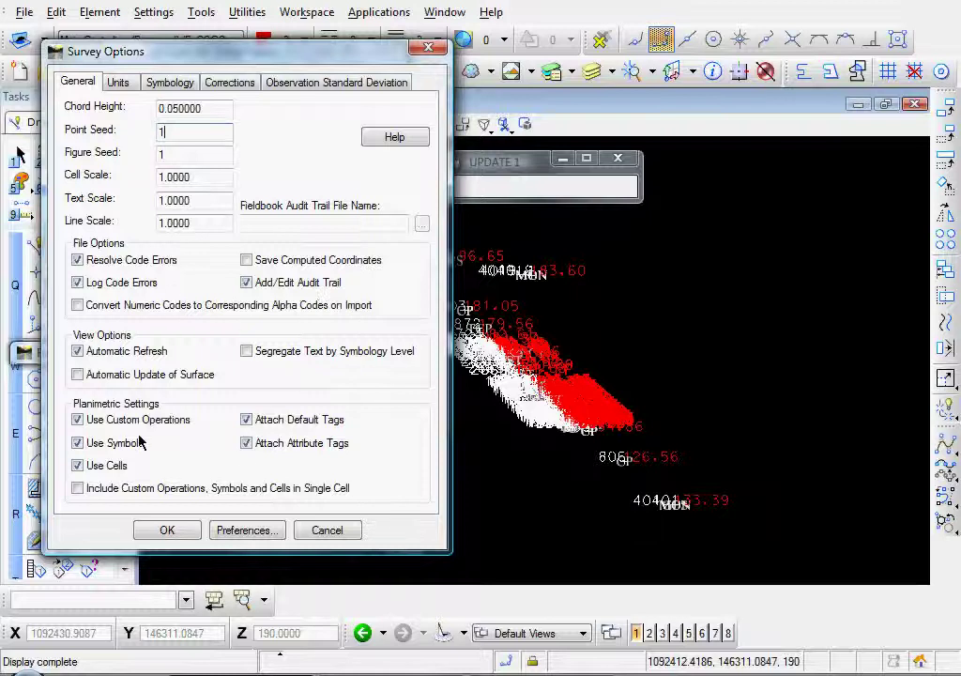
Review the text symbology, correction constants and unit formats unchanged, then close Survey Options.
left_click(174, 84)
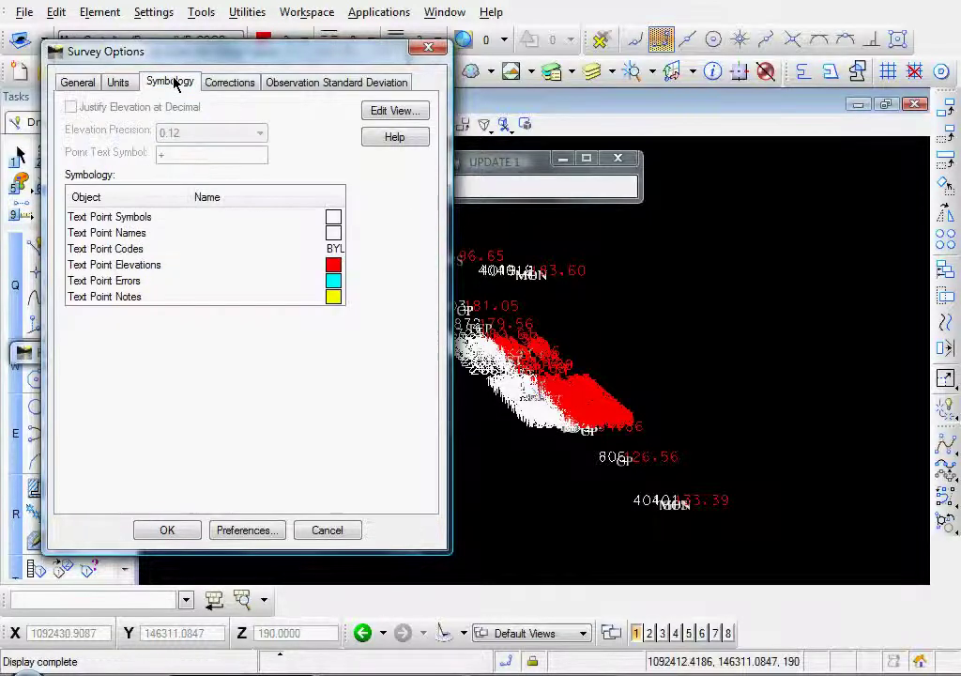
double_click(153, 220)
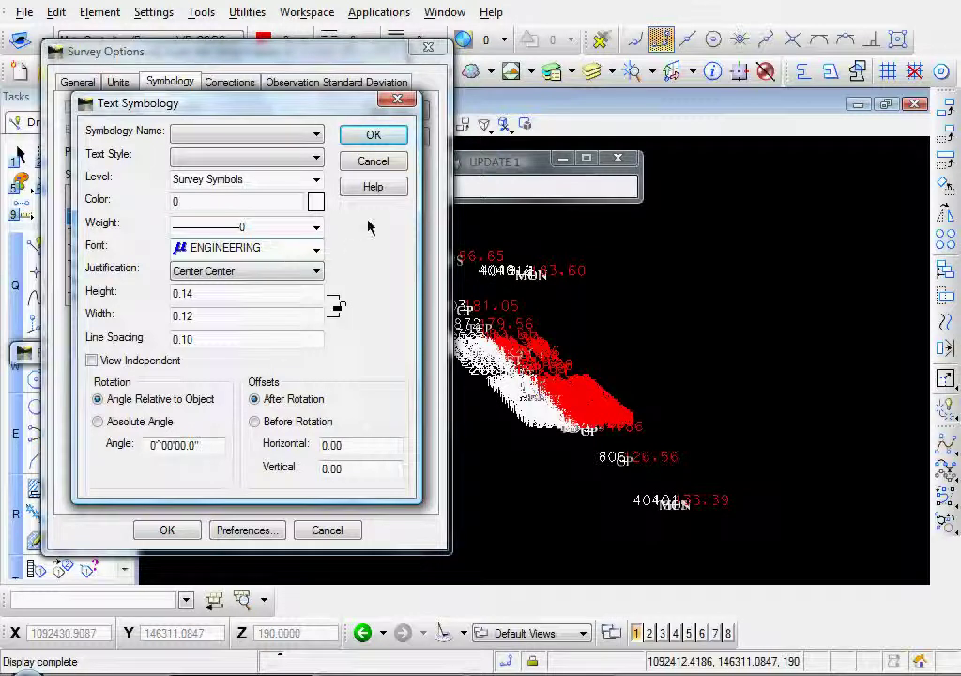
left_click(367, 166)
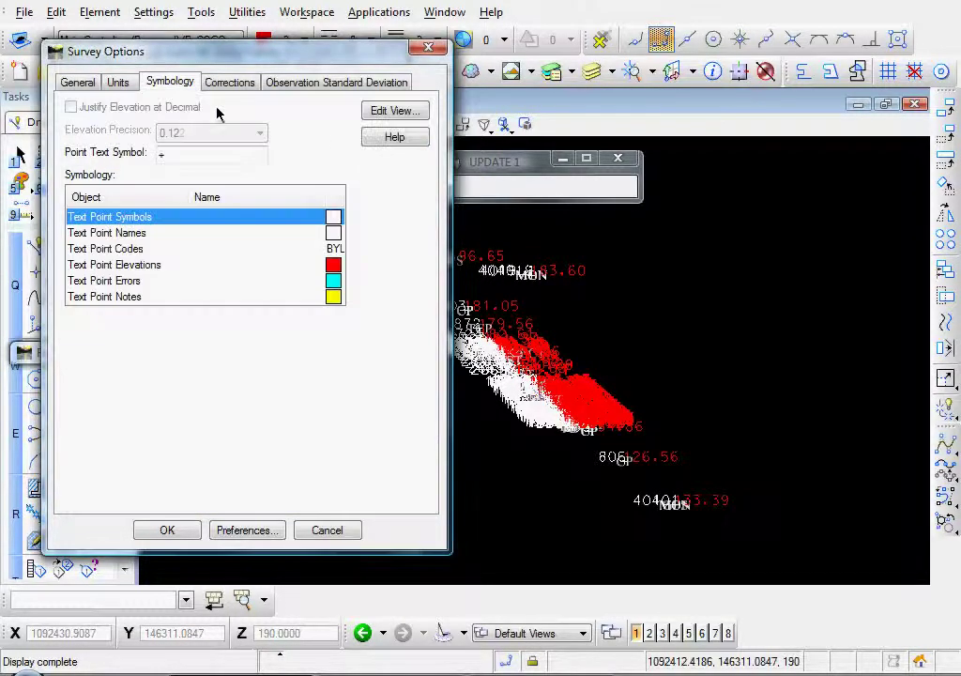
left_click(325, 84)
left_click(229, 84)
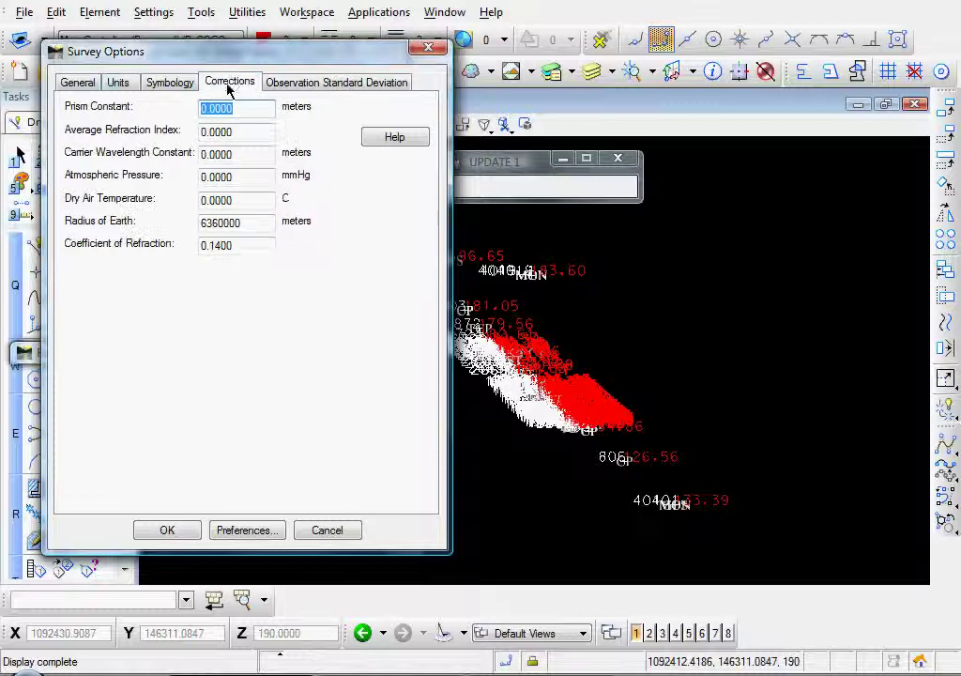
left_click(119, 84)
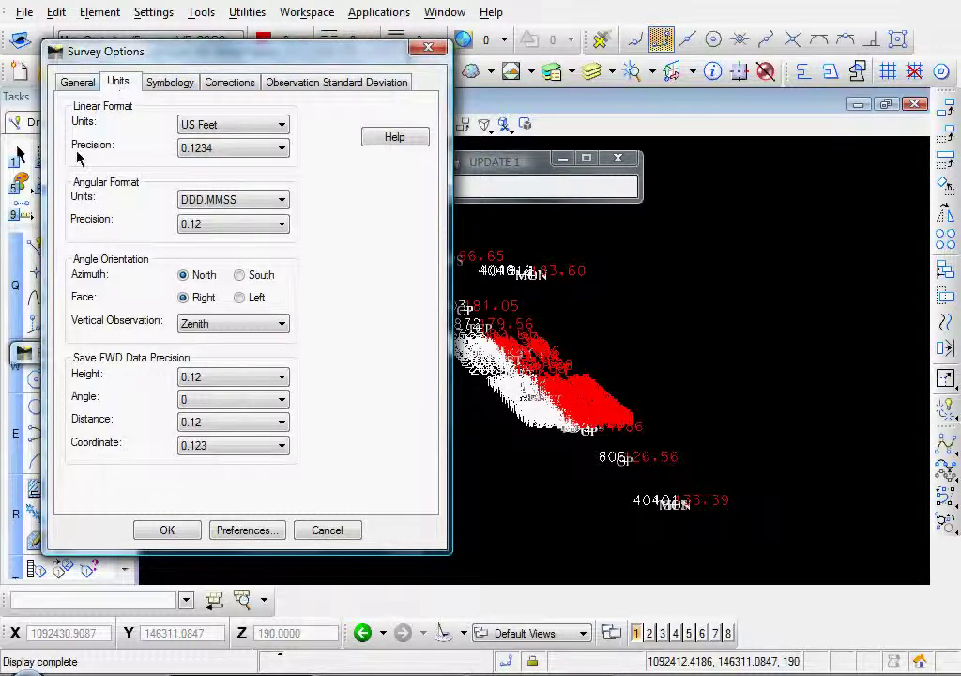
left_click(78, 84)
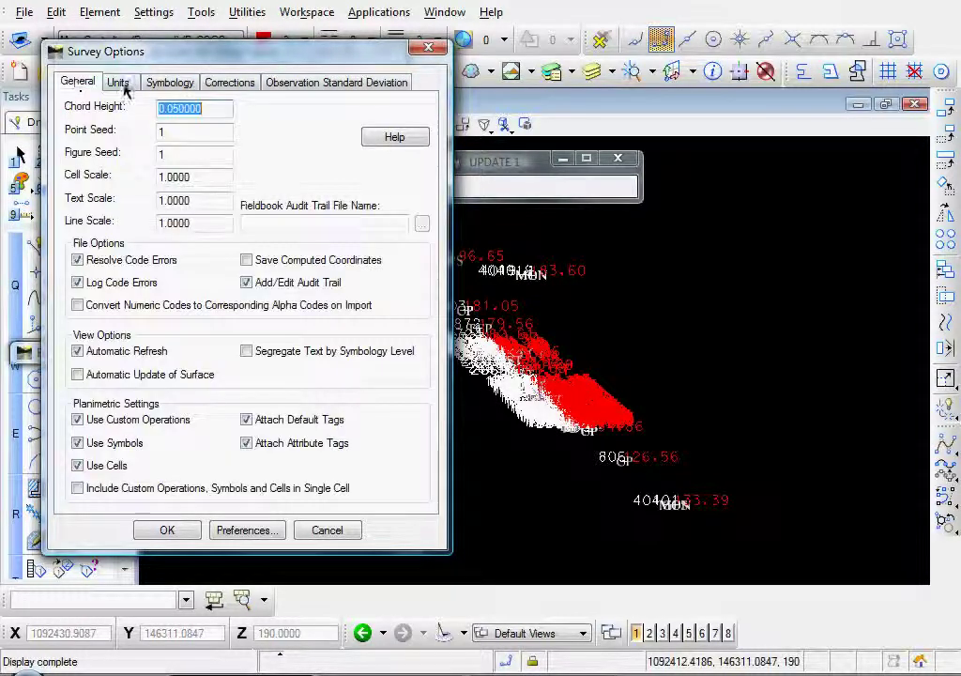
left_click(118, 83)
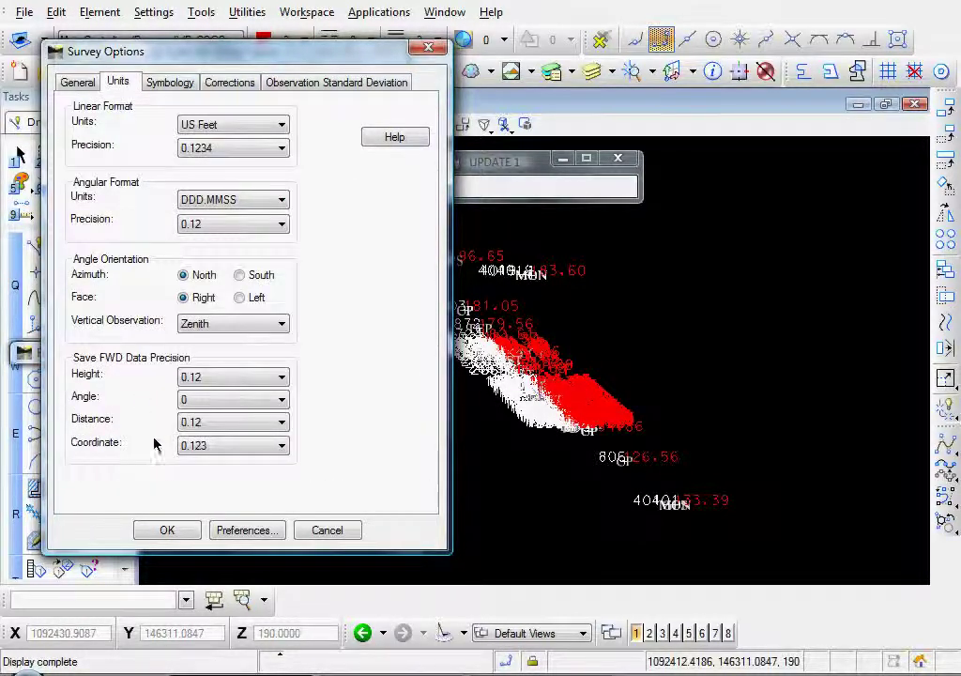
left_click(169, 531)
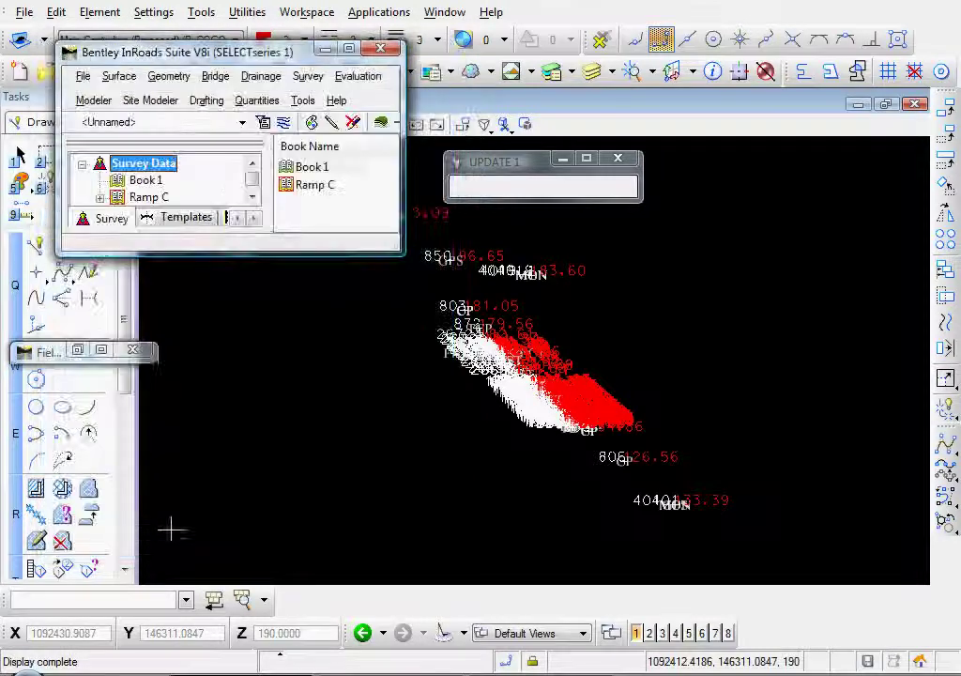
left_click(77, 350)
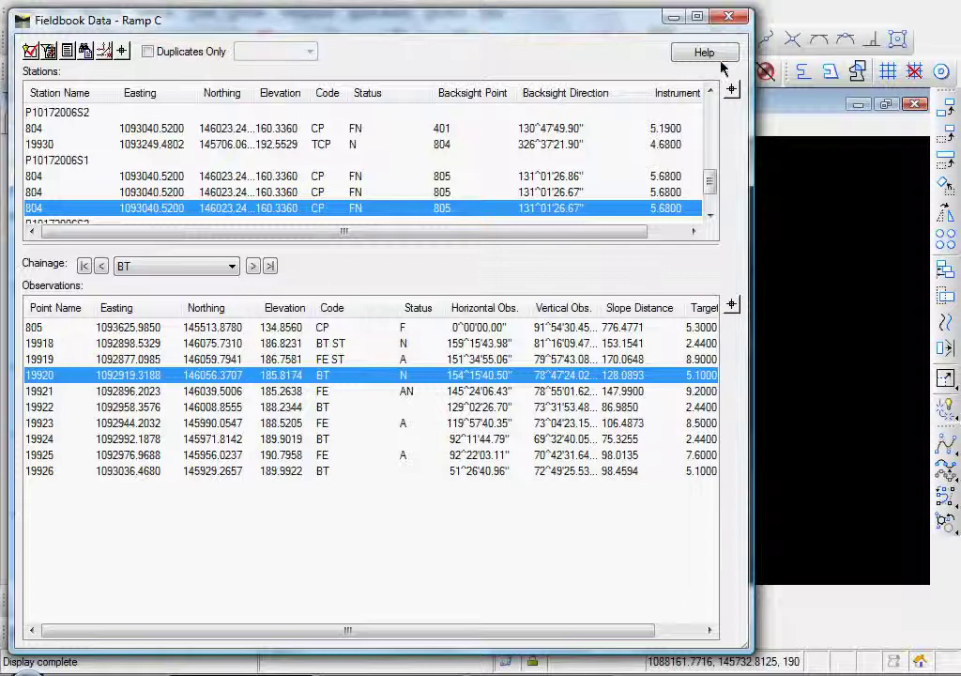
left_click(733, 19)
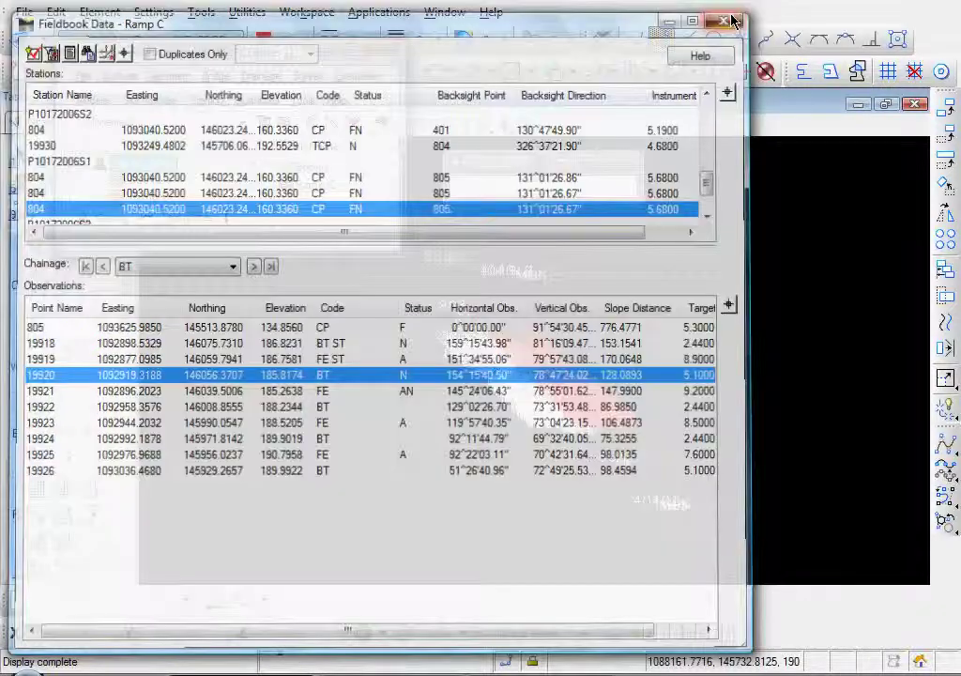
left_click(452, 410)
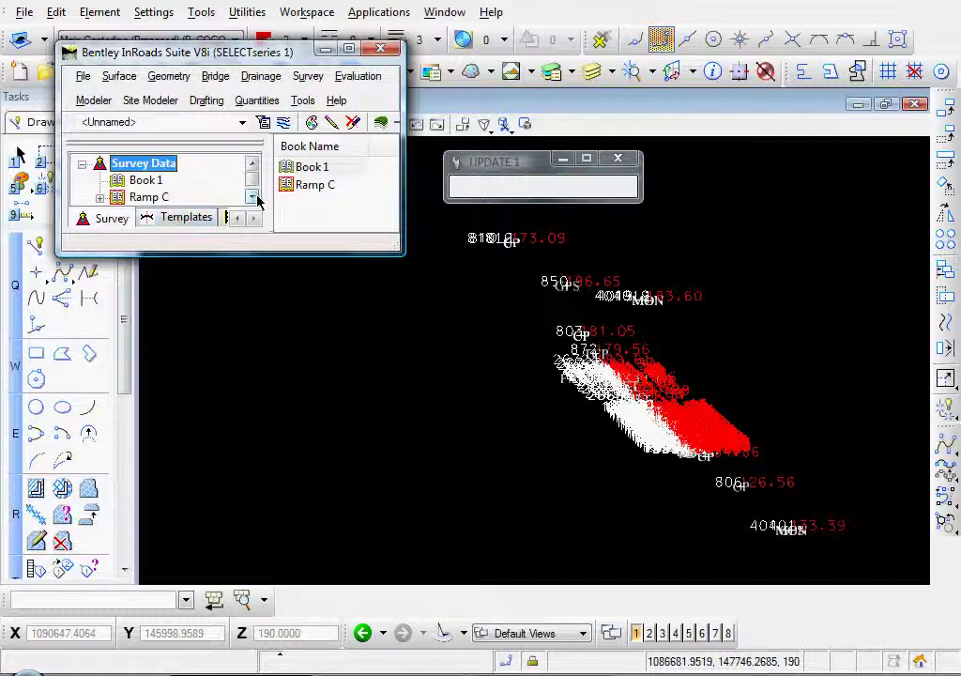
left_click(252, 198)
left_click(143, 180)
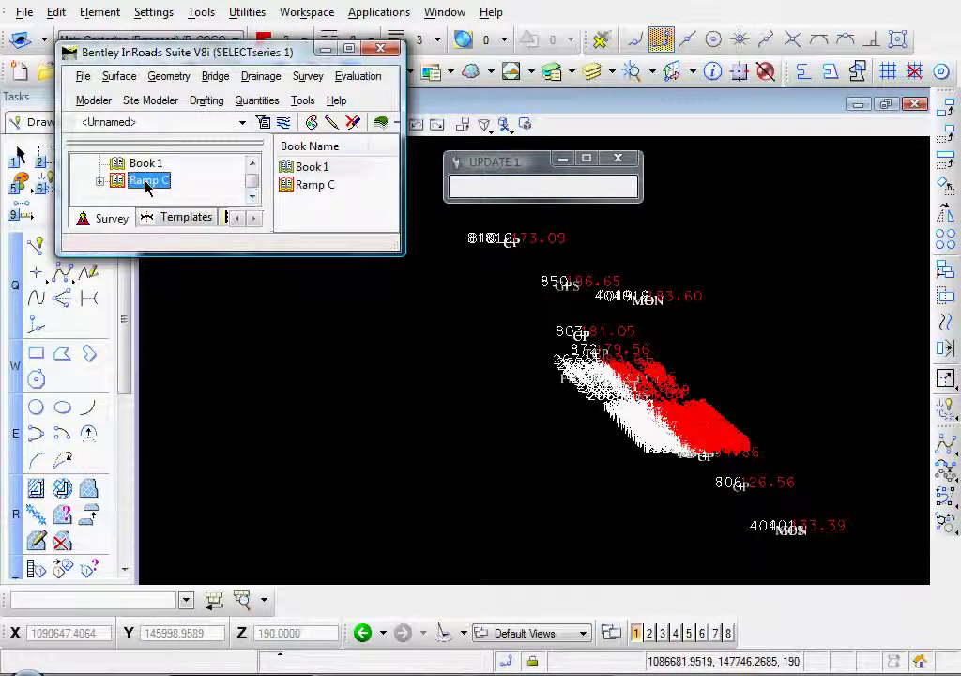
right_click(145, 183)
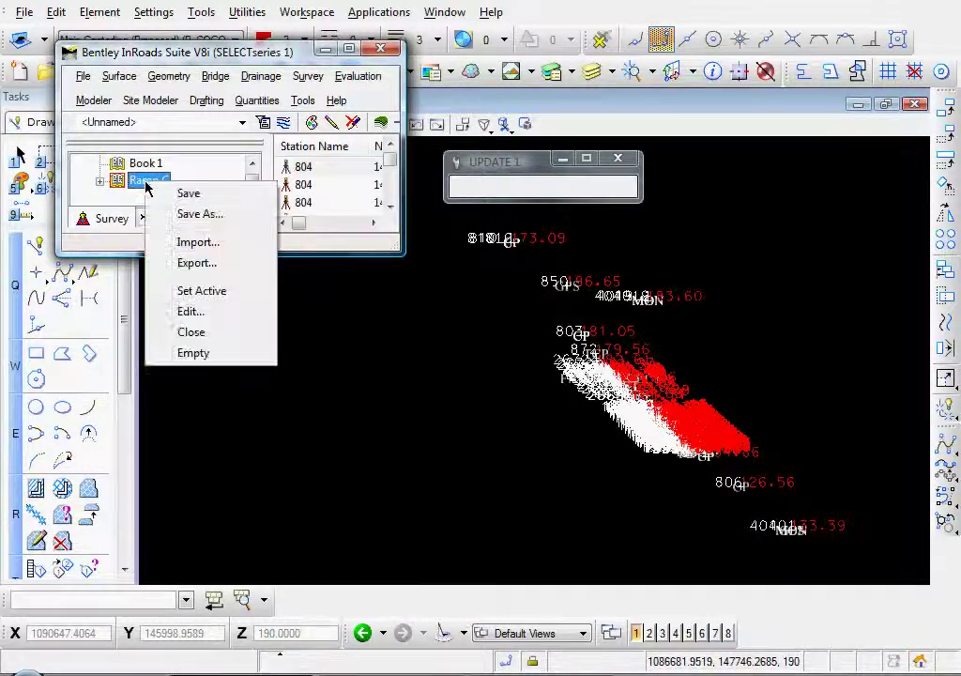
Save Ramp C as a Projects (*.rwk) file, targeting Practice 06.rwk.
left_click(196, 214)
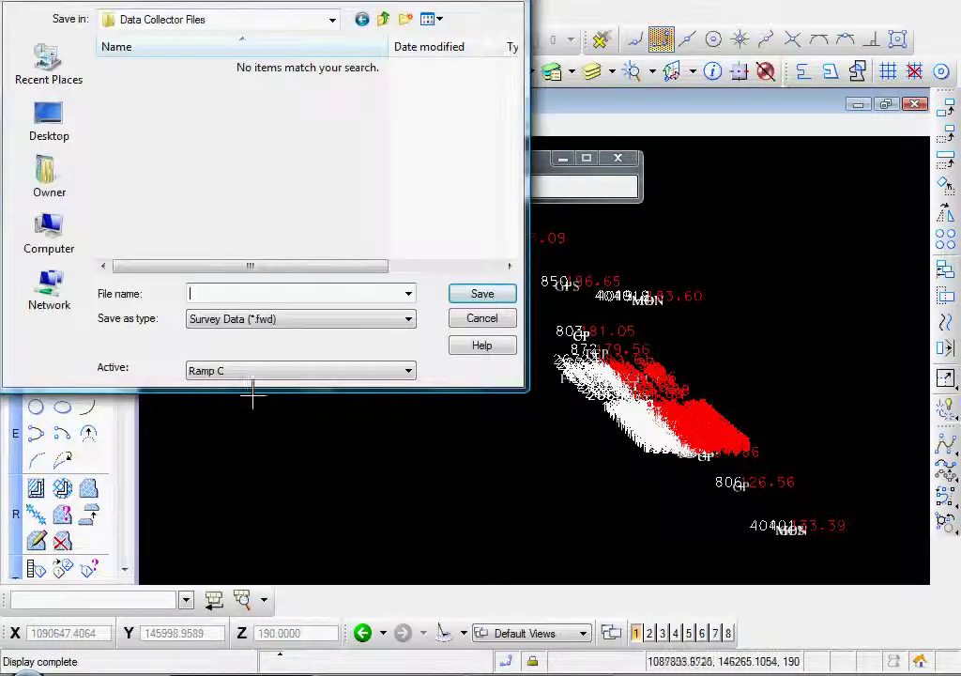
left_click(301, 321)
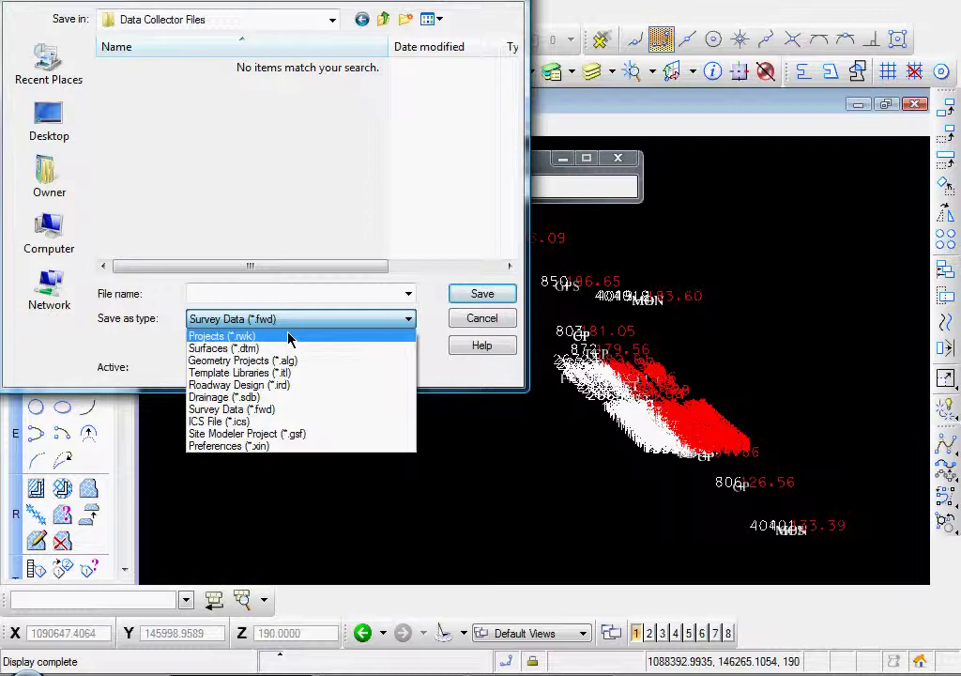
left_click(290, 336)
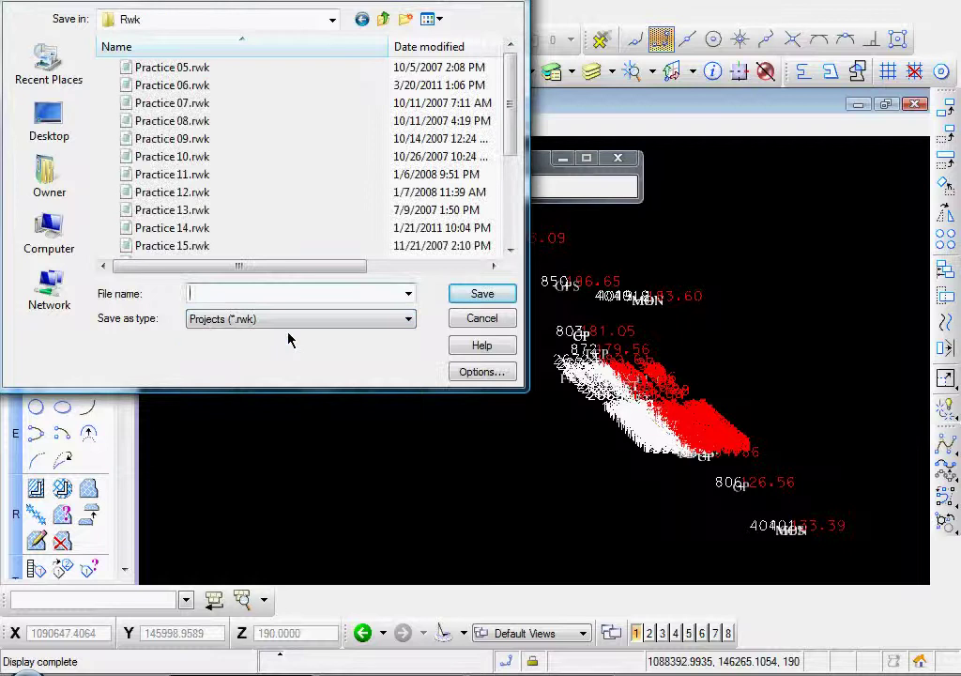
left_click(187, 86)
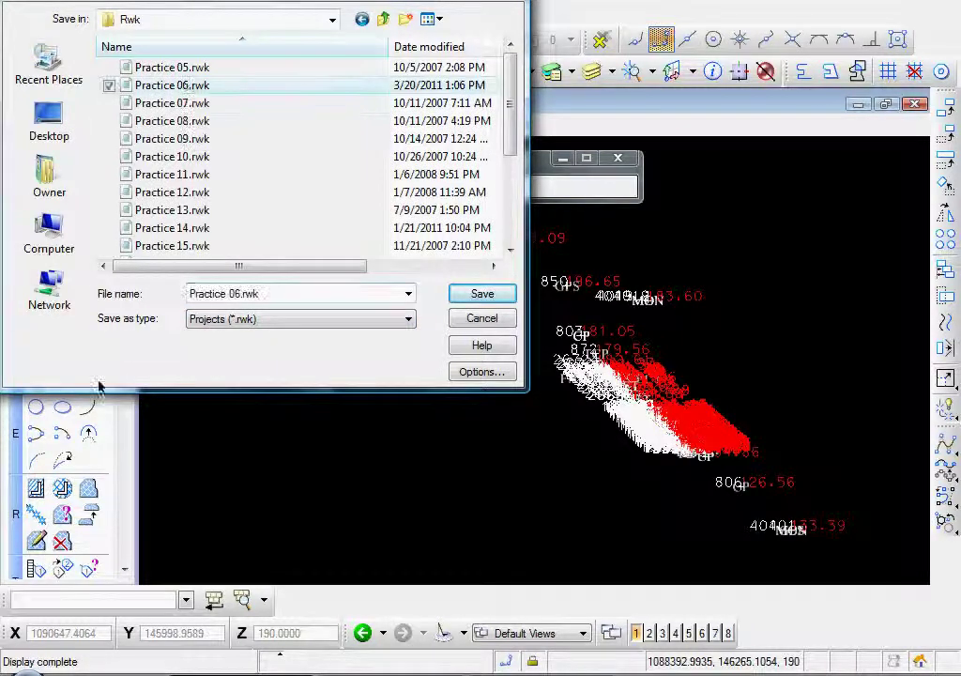
In the project options' Survey category, tick Add/Update for Ramp C and confirm.
left_click(481, 371)
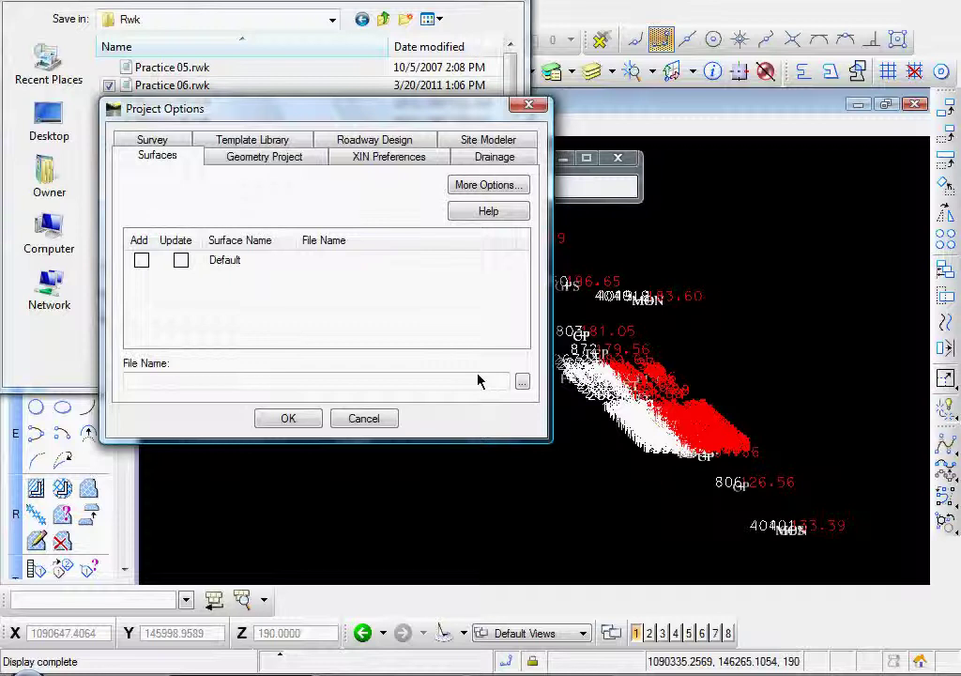
left_click(272, 160)
left_click(366, 161)
left_click(372, 141)
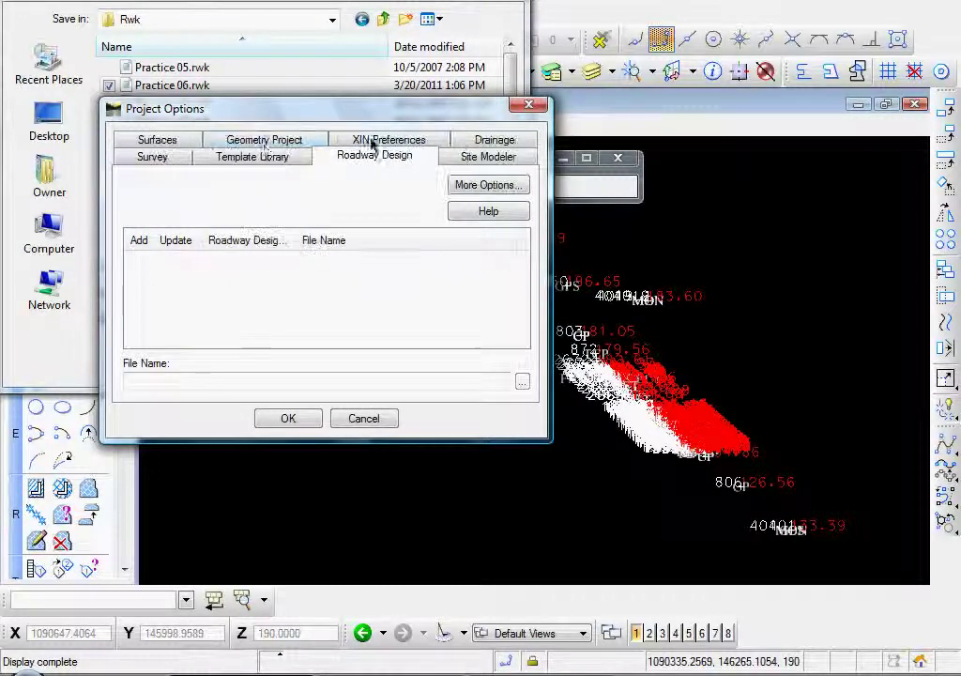
left_click(157, 141)
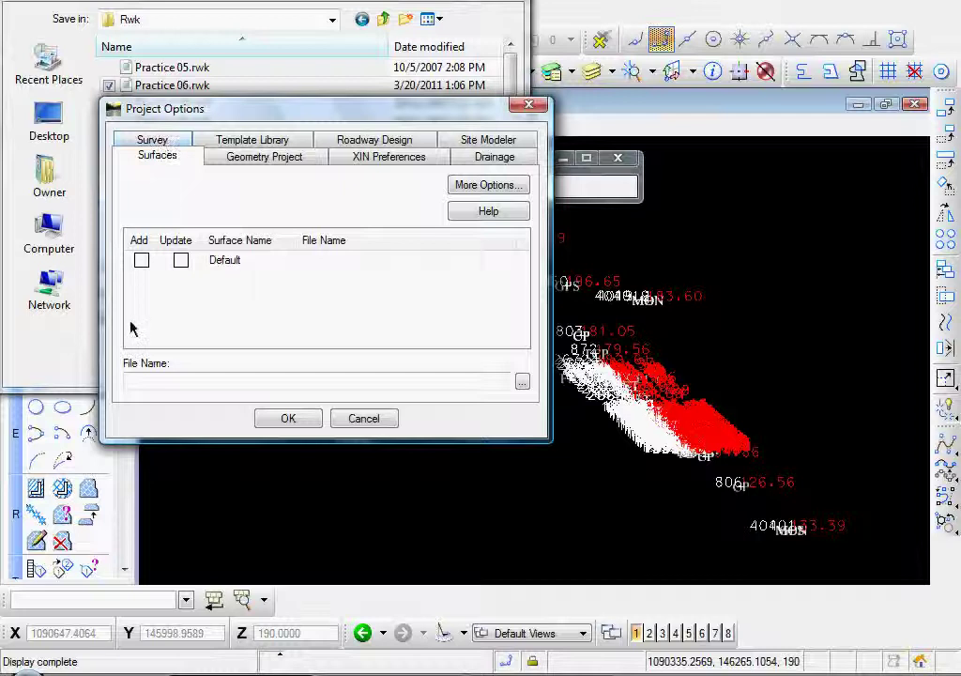
left_click(162, 141)
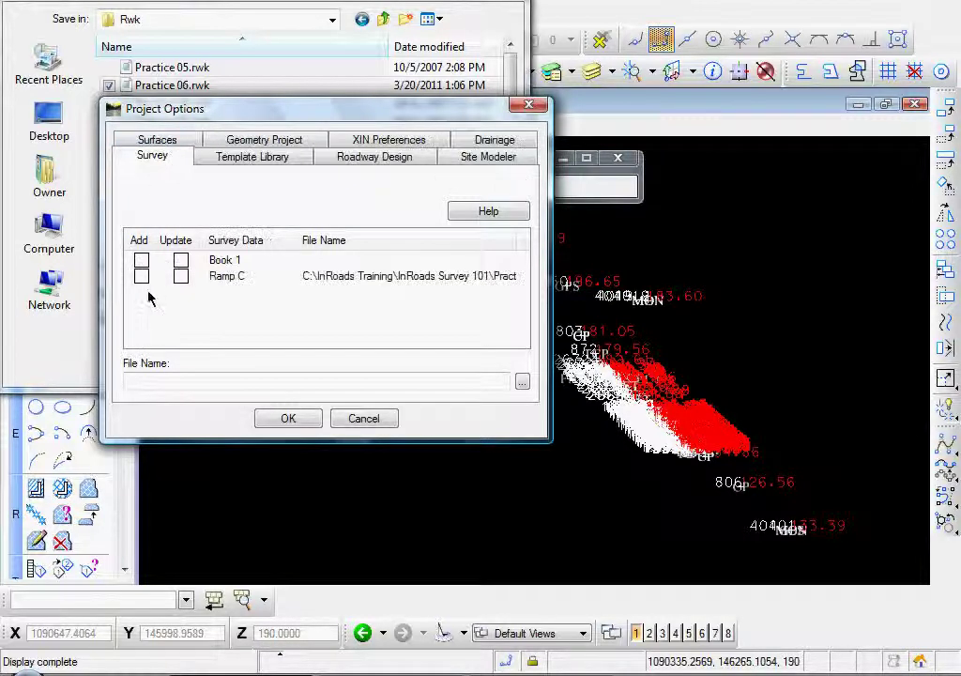
left_click(141, 276)
left_click(180, 276)
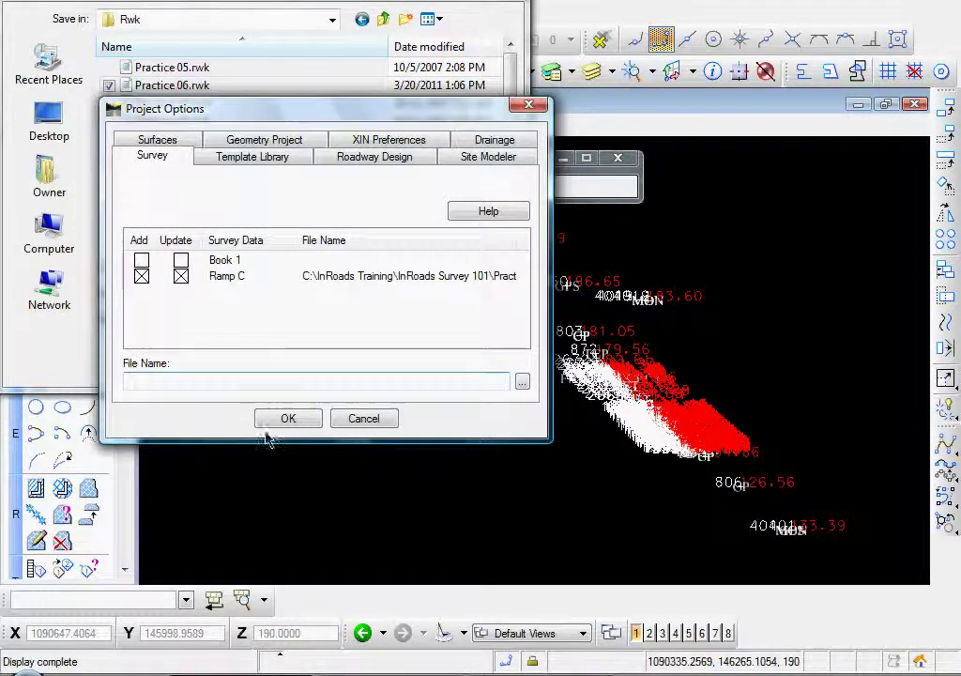
left_click(279, 417)
Save the project, replacing the existing Practice 06.rwk.
left_click(462, 298)
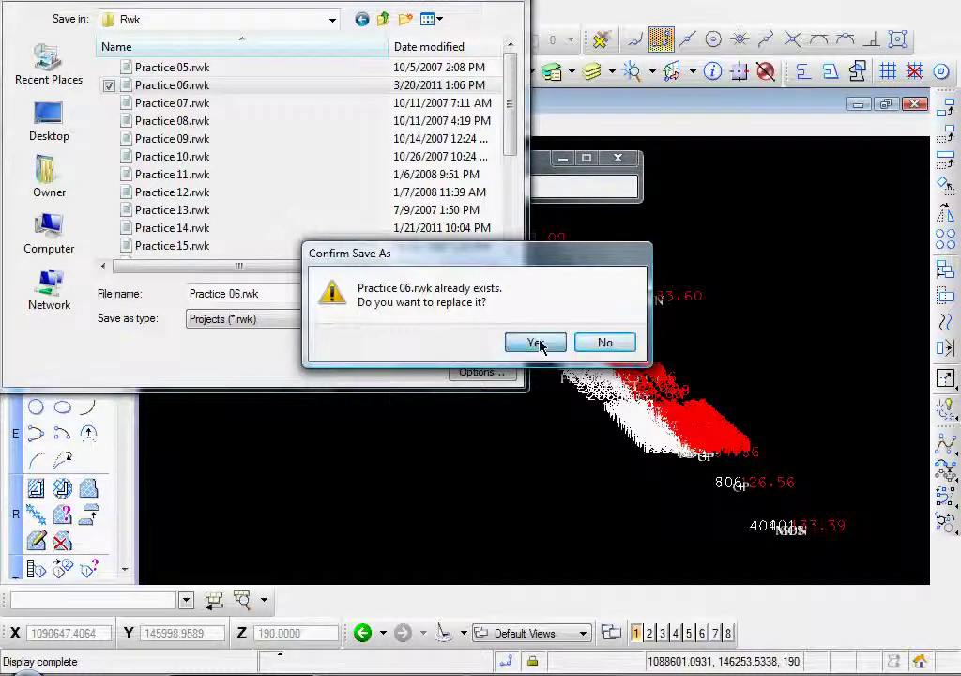
left_click(535, 343)
left_click(478, 318)
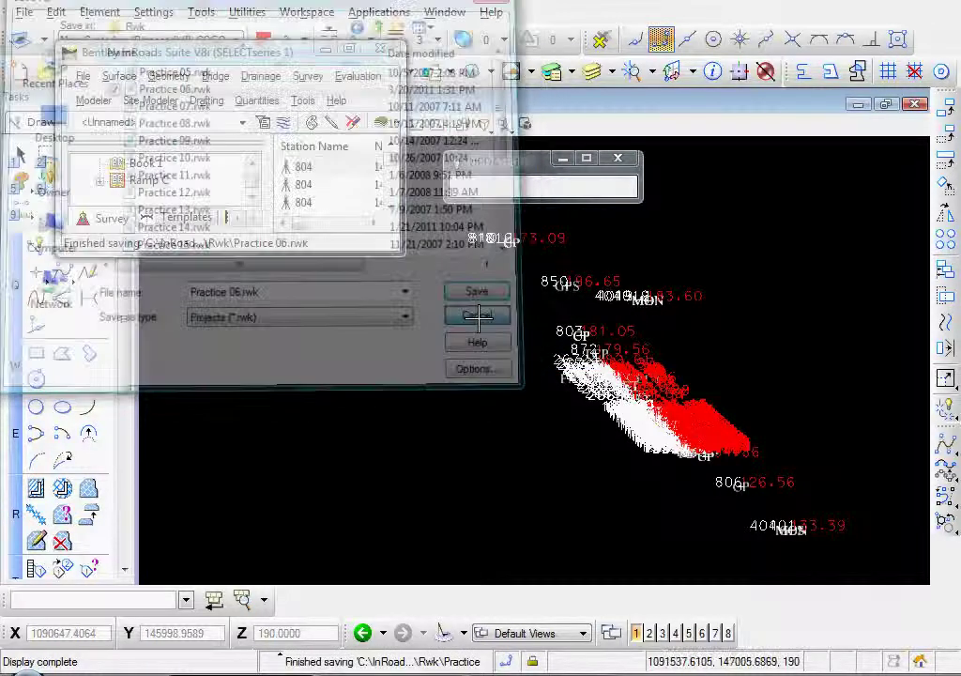